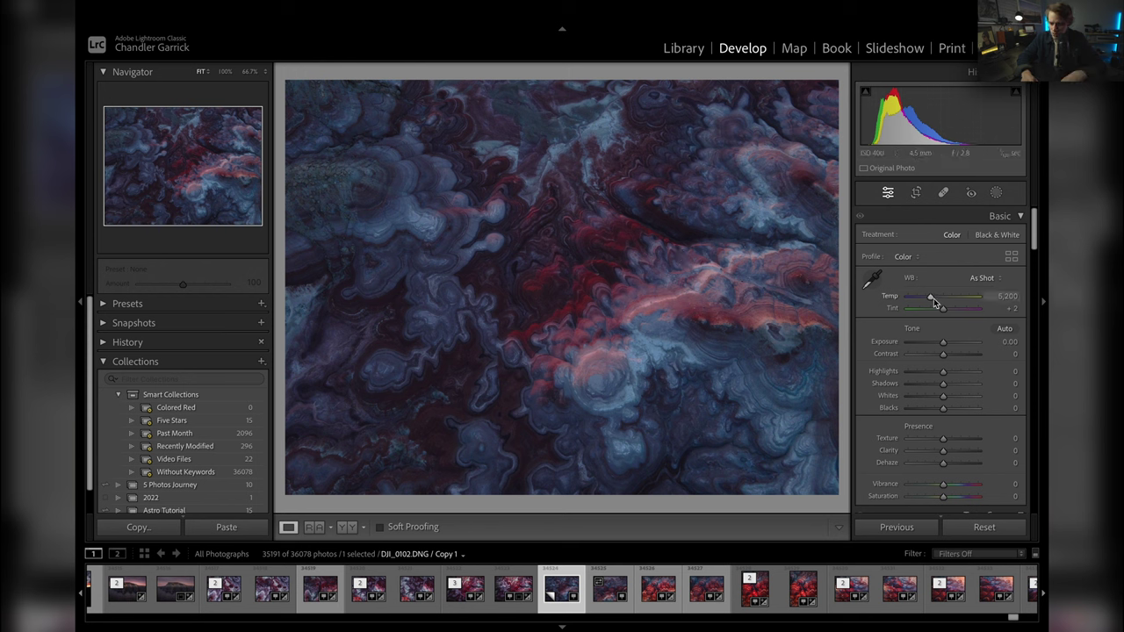
Warm the white balance to Temp 5,200 and bring up the Crop & Straighten tool
{"action": "left_click_drag", "start_coordinate": [932, 298], "coordinate": [933, 298]}
{"action": "left_click", "coordinate": [916, 193]}
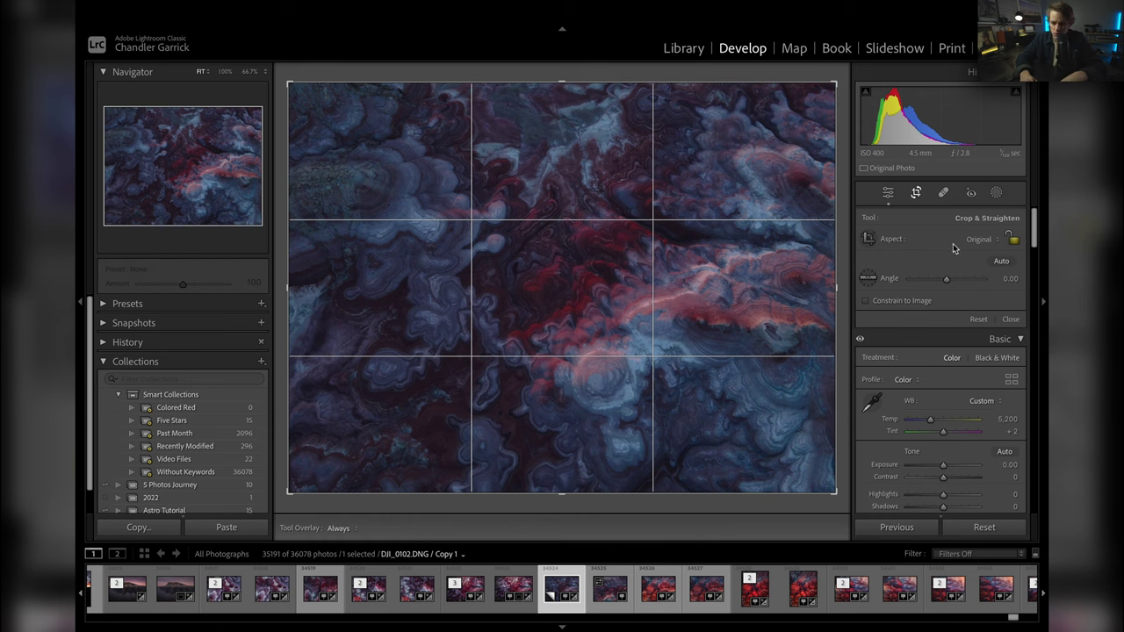
Crop the photo to the 2 x 3 / 4 x 6 aspect ratio and commit the crop
{"action": "left_click", "coordinate": [981, 240]}
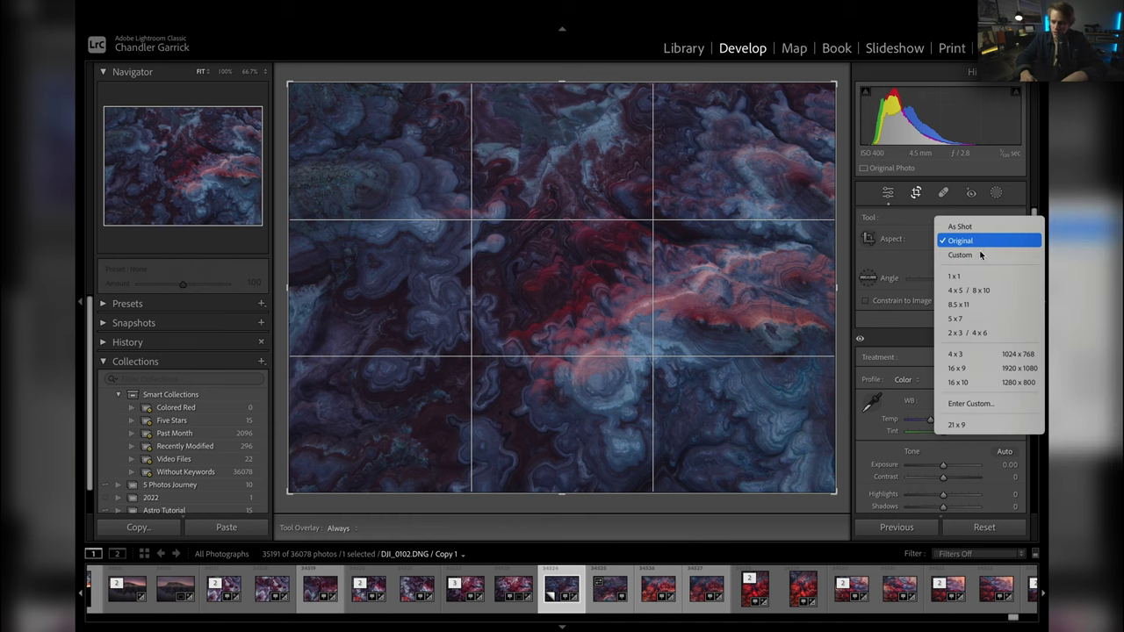
{"action": "left_click", "coordinate": [977, 336]}
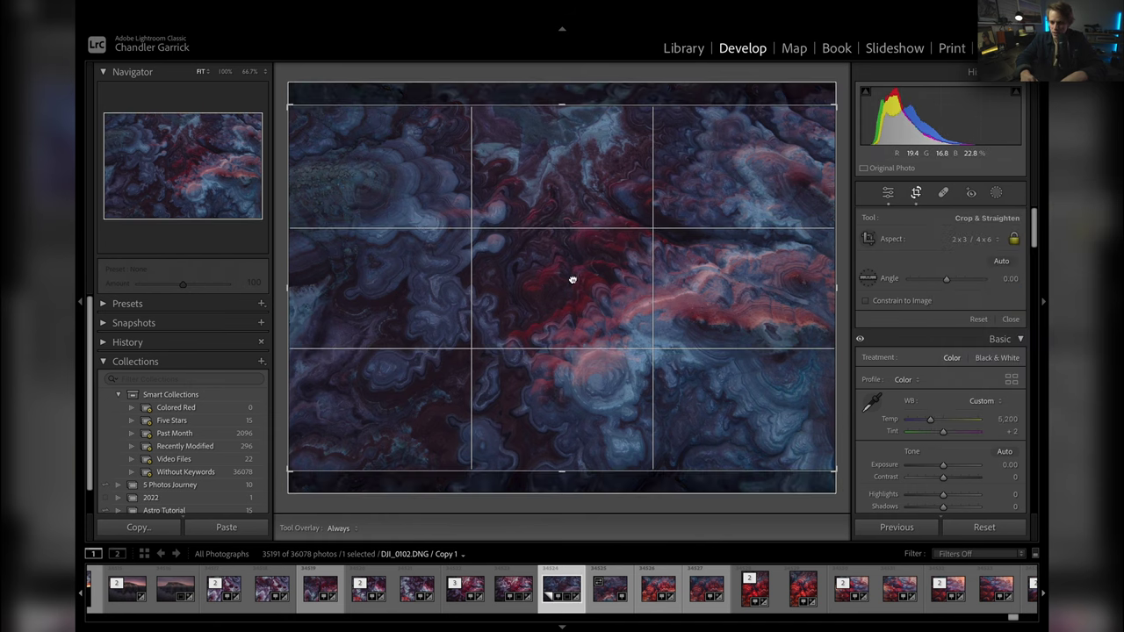
{"action": "key", "text": "Return"}
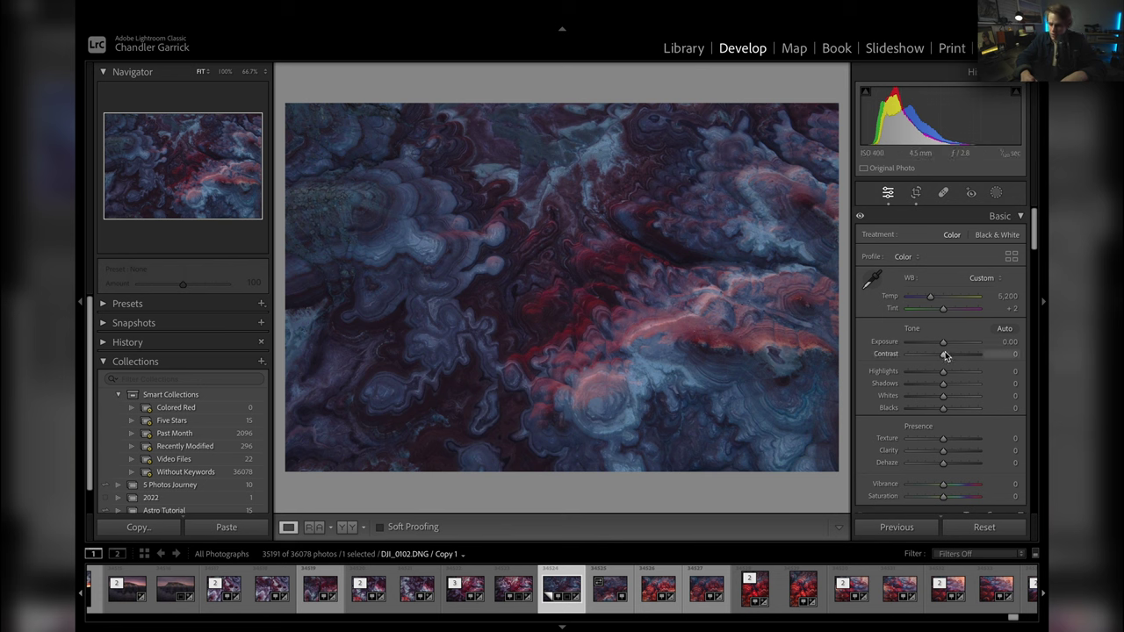
Set Contrast +29, Exposure +0.15, Temp 5,418, Blacks −8, Vibrance +11 and Shadows +41
{"action": "left_click_drag", "start_coordinate": [943, 354], "coordinate": [959, 396]}
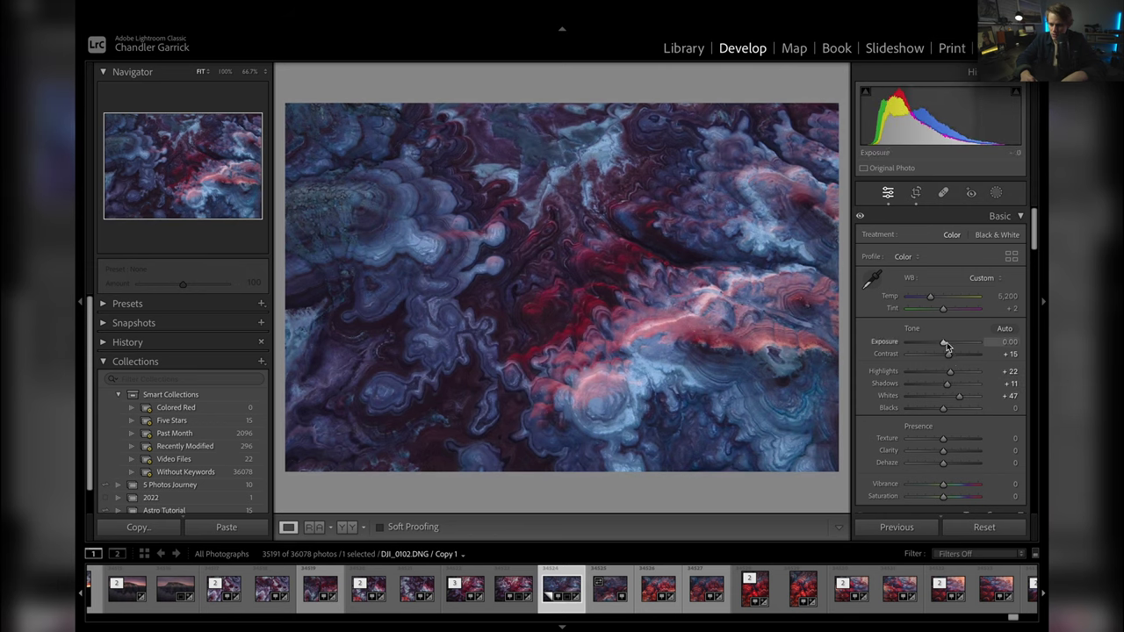
{"action": "left_click_drag", "start_coordinate": [945, 341], "coordinate": [947, 342]}
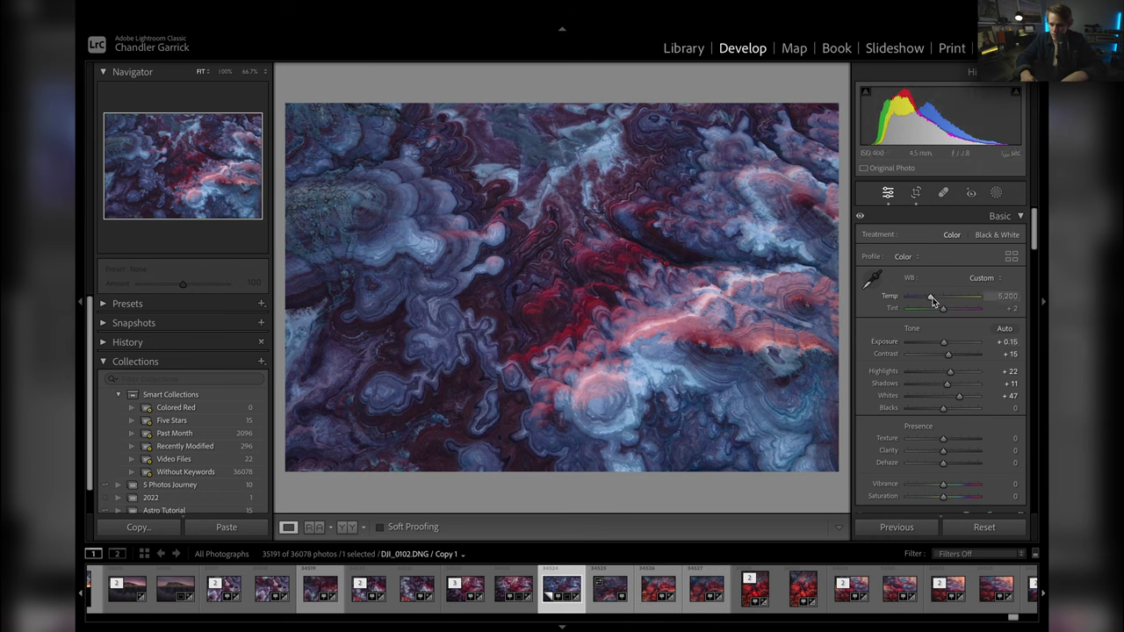
{"action": "left_click_drag", "start_coordinate": [932, 297], "coordinate": [934, 297]}
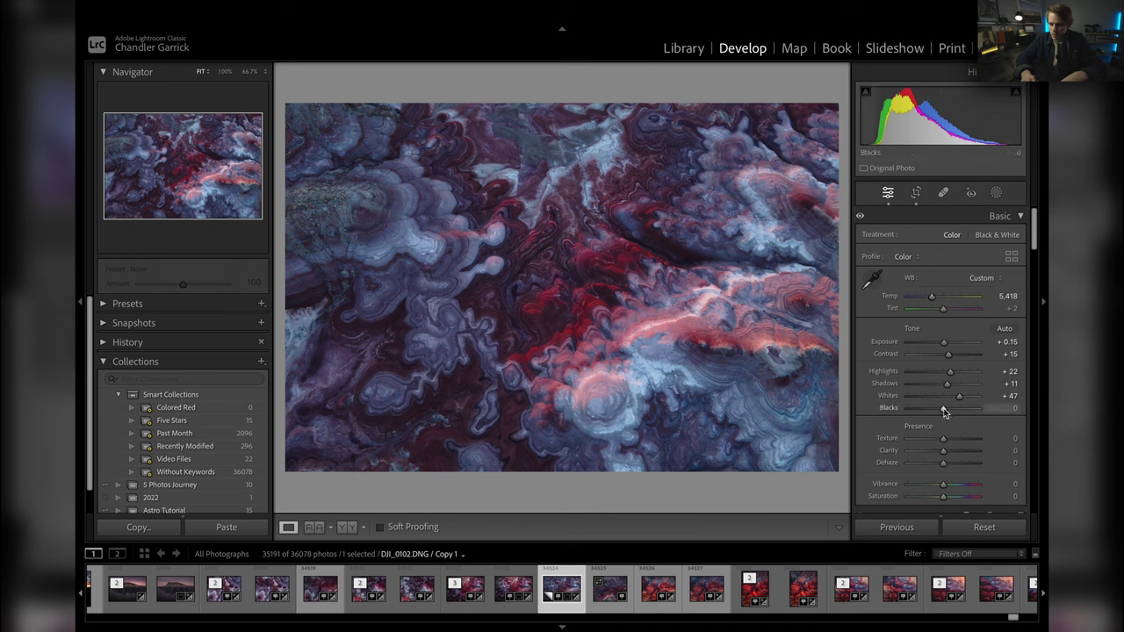
{"action": "left_click_drag", "start_coordinate": [943, 410], "coordinate": [940, 410]}
{"action": "scroll", "coordinate": [942, 386], "scroll_direction": "down", "scroll_amount": 3}
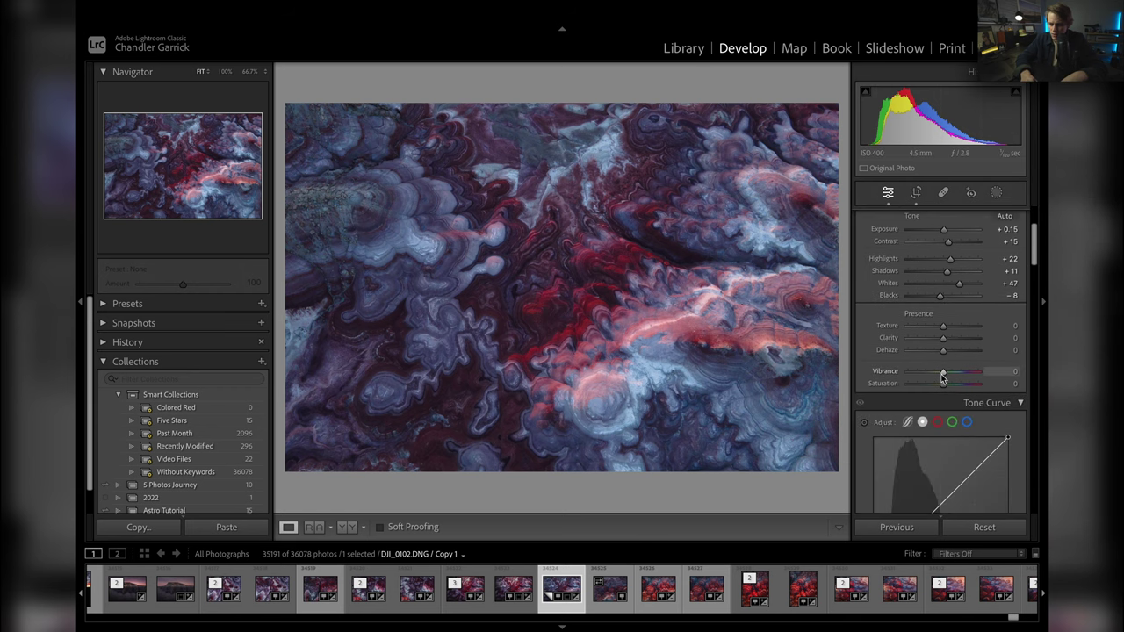
{"action": "left_click_drag", "start_coordinate": [943, 378], "coordinate": [949, 379]}
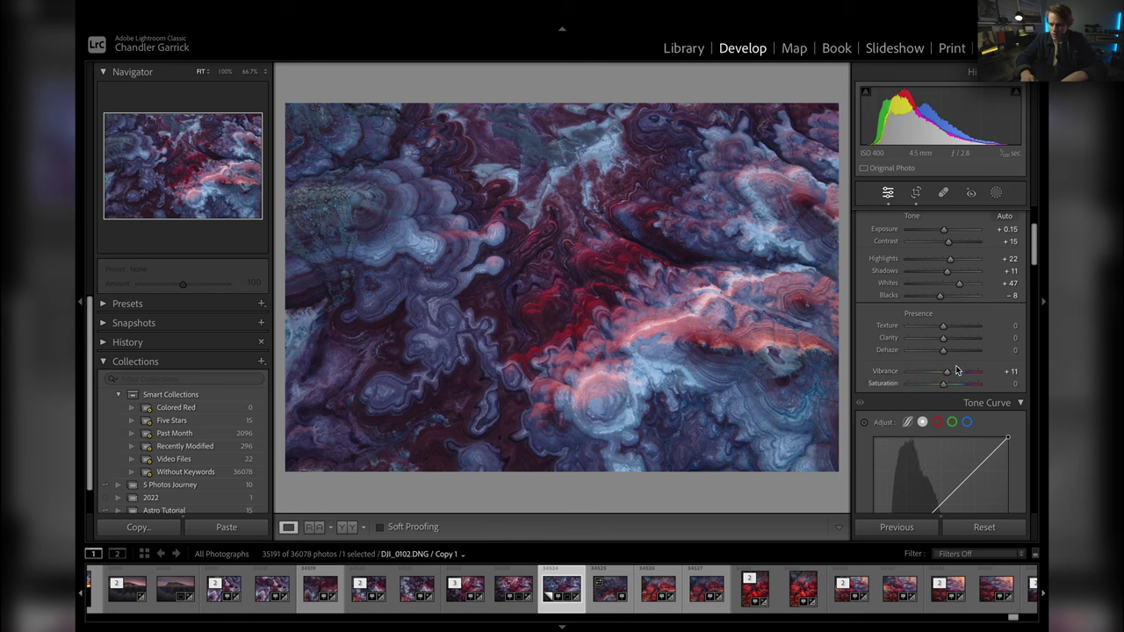
{"action": "scroll", "coordinate": [942, 395], "scroll_direction": "up", "scroll_amount": 3}
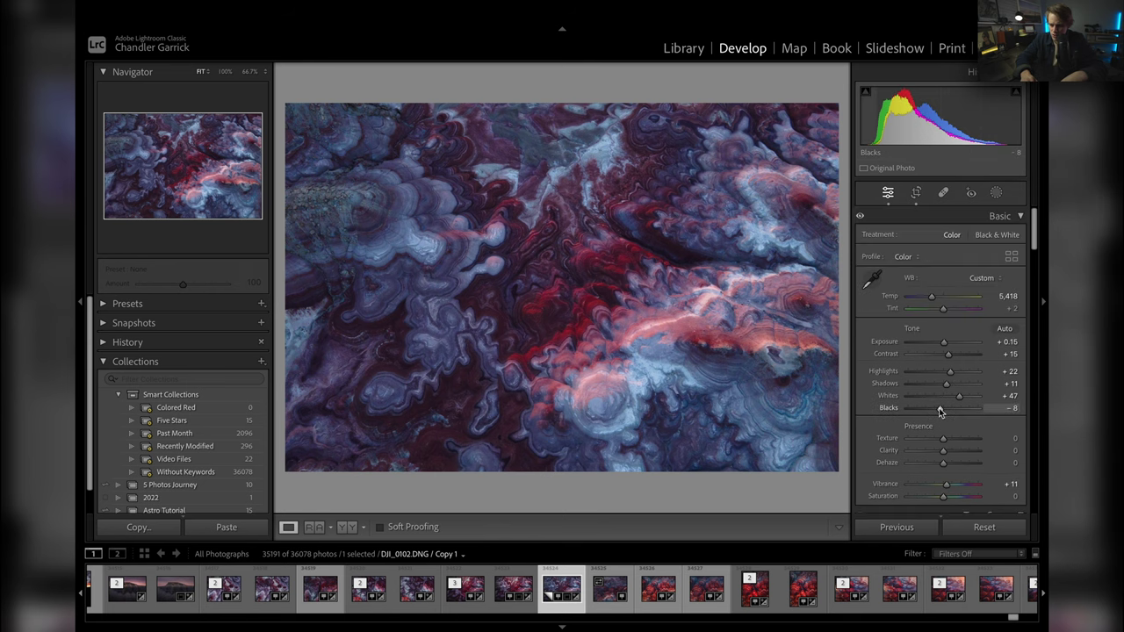
{"action": "left_click_drag", "start_coordinate": [947, 384], "coordinate": [952, 355]}
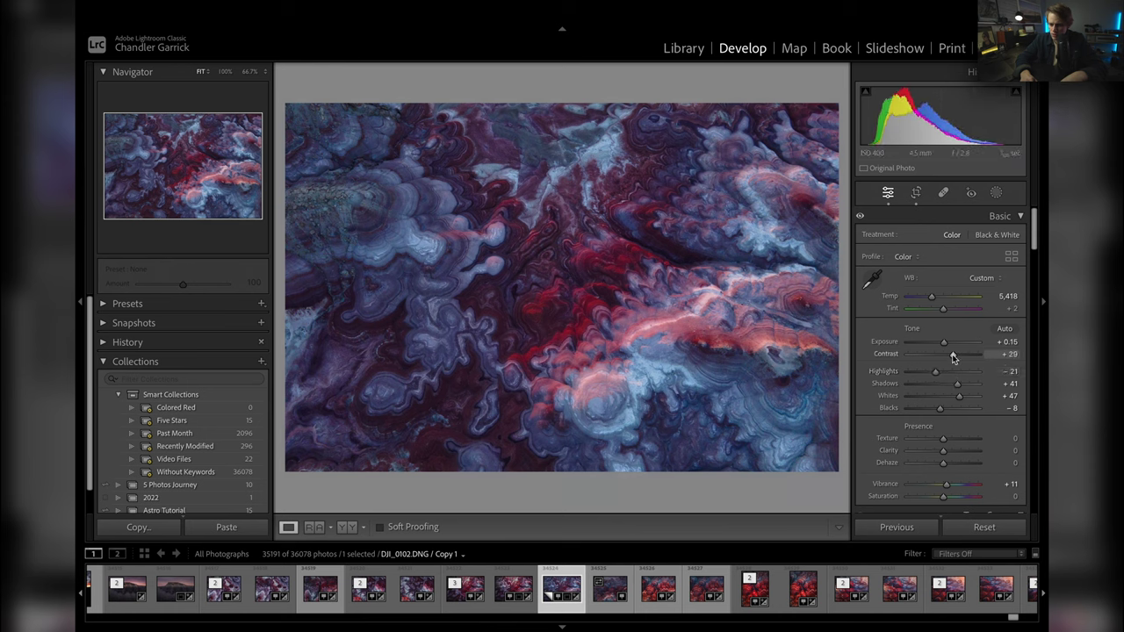
Add tone curve points that darken shadows, anchor upper tones and lift midtones into a gentle S-curve
{"action": "scroll", "coordinate": [921, 443], "scroll_direction": "down", "scroll_amount": 5}
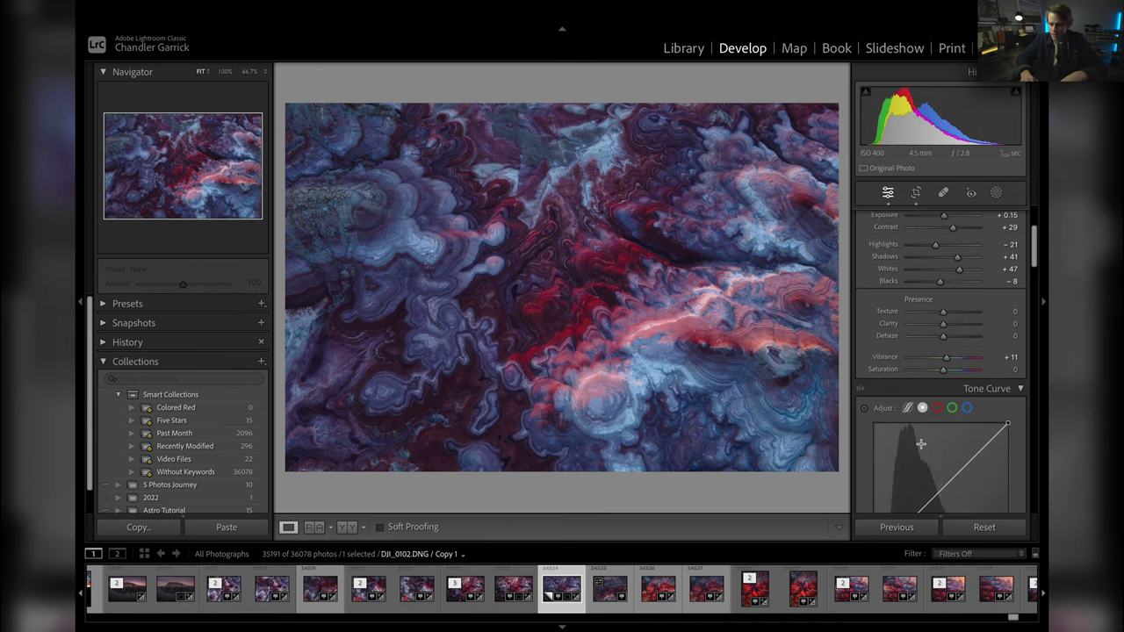
{"action": "scroll", "coordinate": [921, 443], "scroll_direction": "down", "scroll_amount": 1}
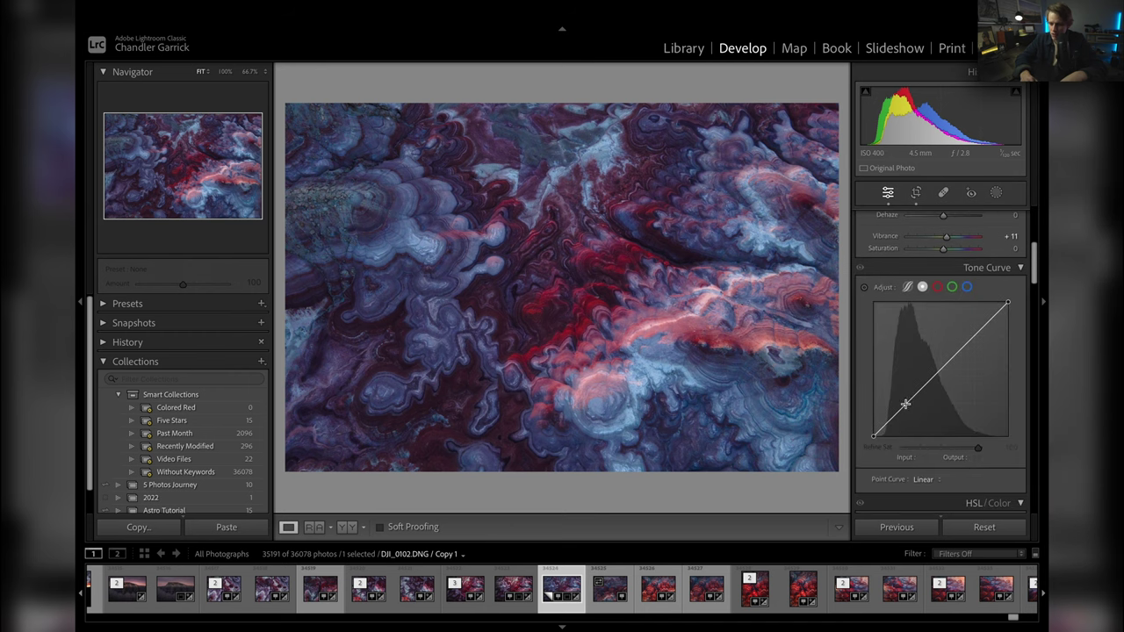
{"action": "left_click_drag", "start_coordinate": [906, 405], "coordinate": [908, 410]}
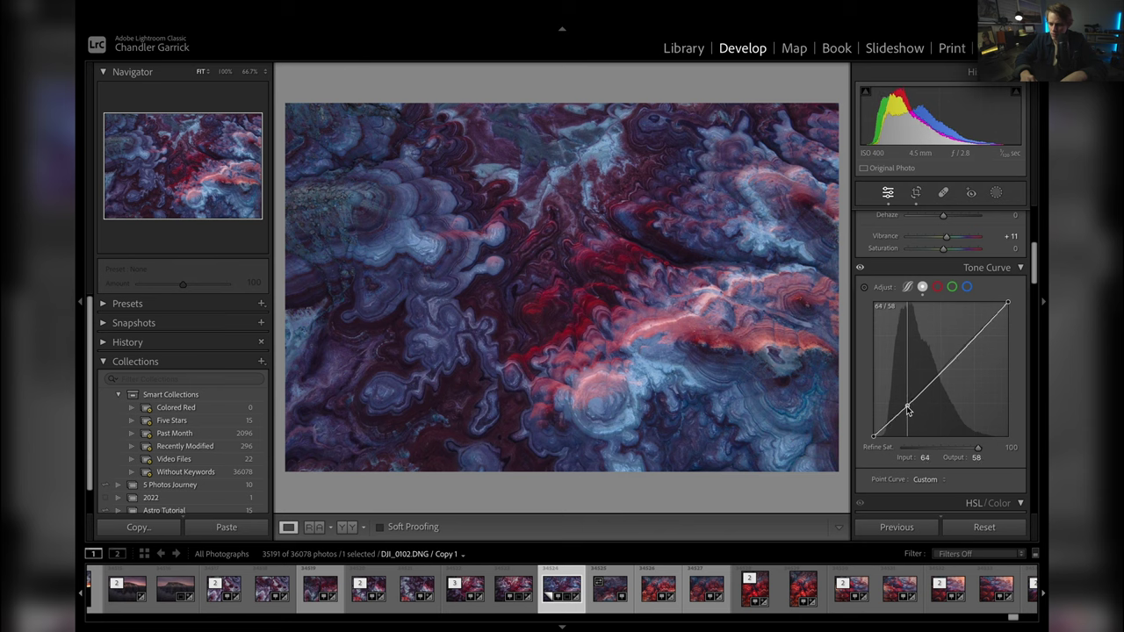
{"action": "left_click_drag", "start_coordinate": [980, 339], "coordinate": [977, 337]}
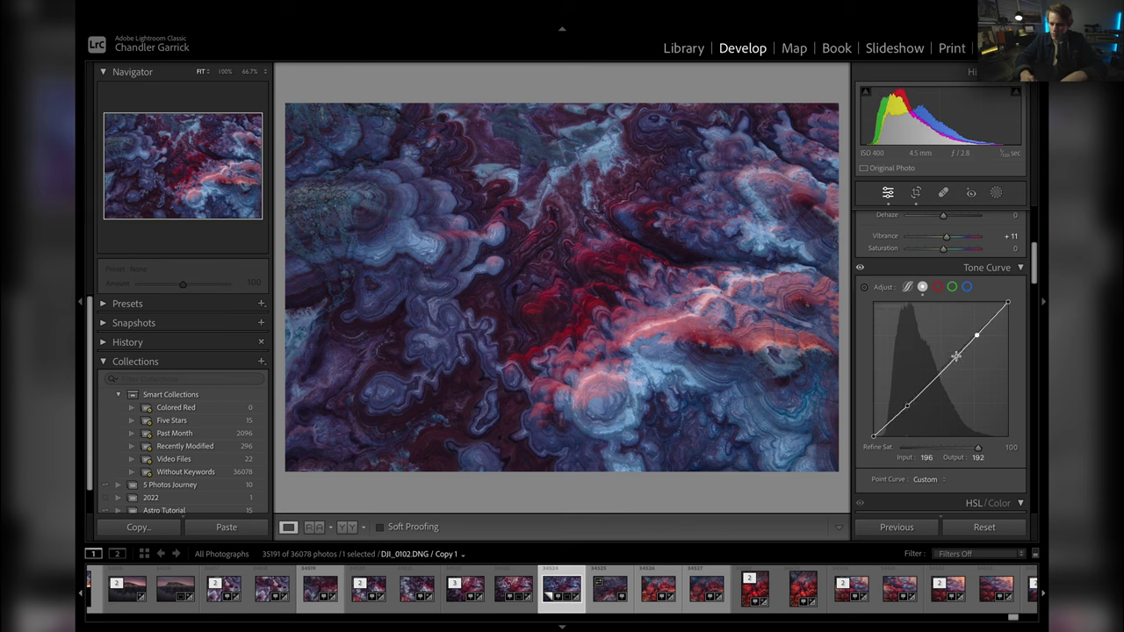
{"action": "mouse_move", "coordinate": [957, 360]}
{"action": "left_mouse_down"}
{"action": "mouse_move", "coordinate": [980, 341]}
{"action": "mouse_move", "coordinate": [953, 356]}
{"action": "left_mouse_up"}
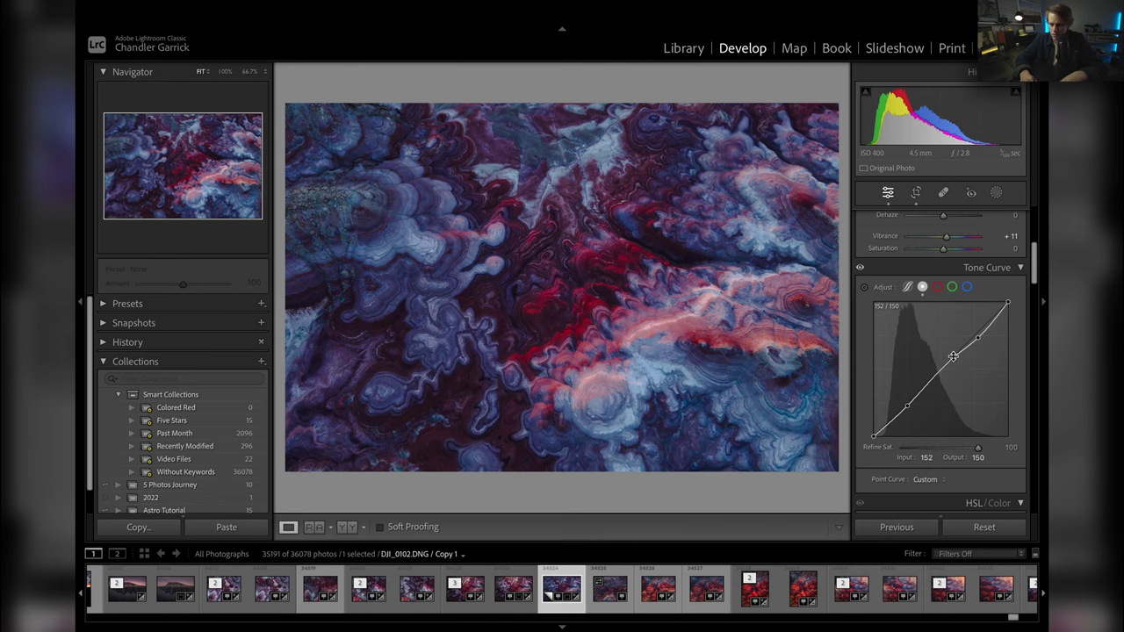
Bring up the crop overlay briefly, then close it without changes
{"action": "key", "text": "r"}
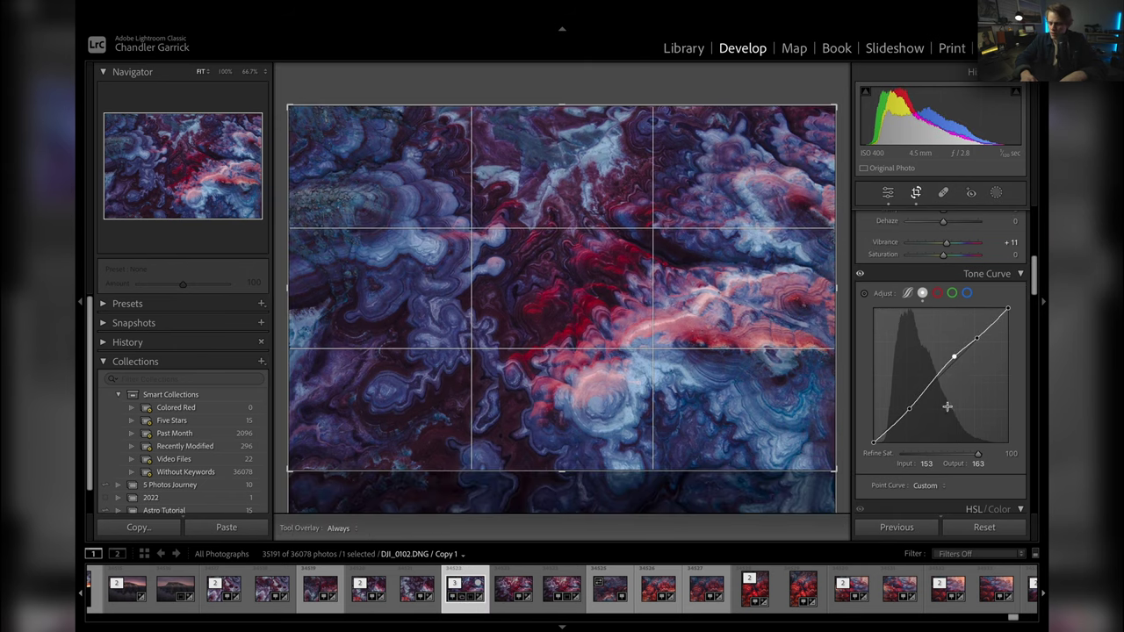
{"action": "scroll", "coordinate": [948, 404], "scroll_direction": "up", "scroll_amount": 1}
{"action": "scroll", "coordinate": [953, 402], "scroll_direction": "down", "scroll_amount": 4}
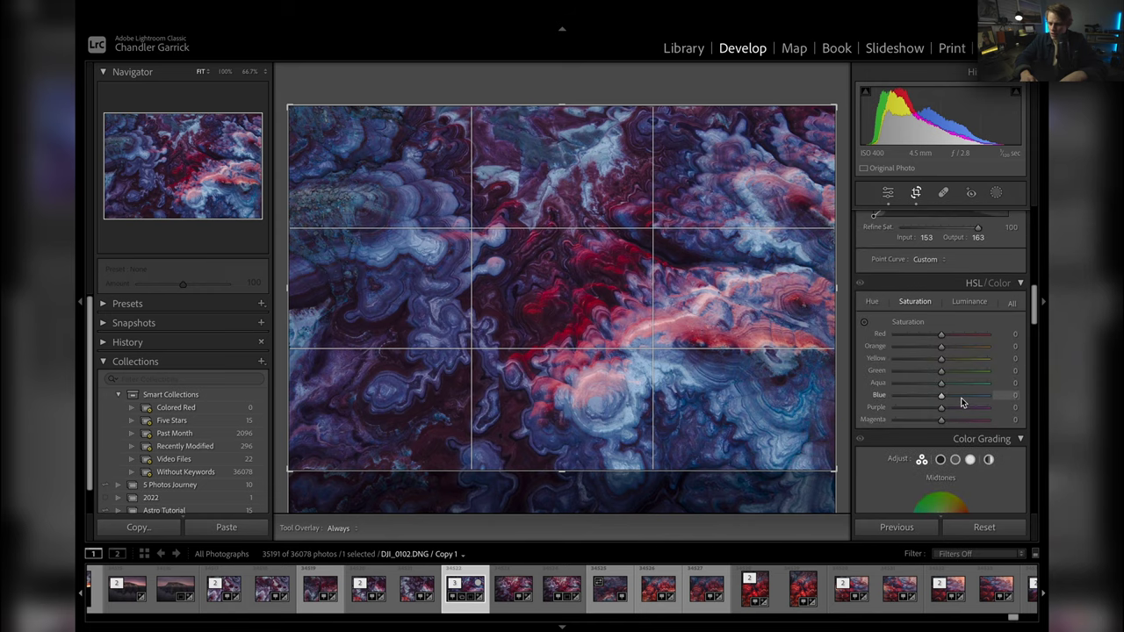
{"action": "scroll", "coordinate": [946, 274], "scroll_direction": "up", "scroll_amount": 1}
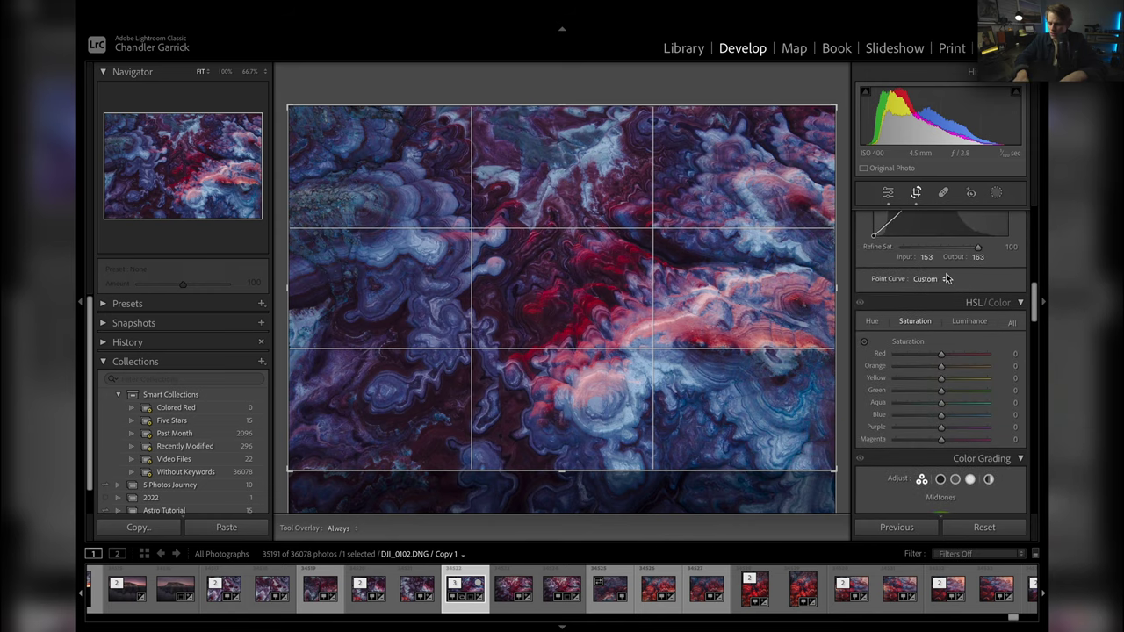
{"action": "key", "text": "r"}
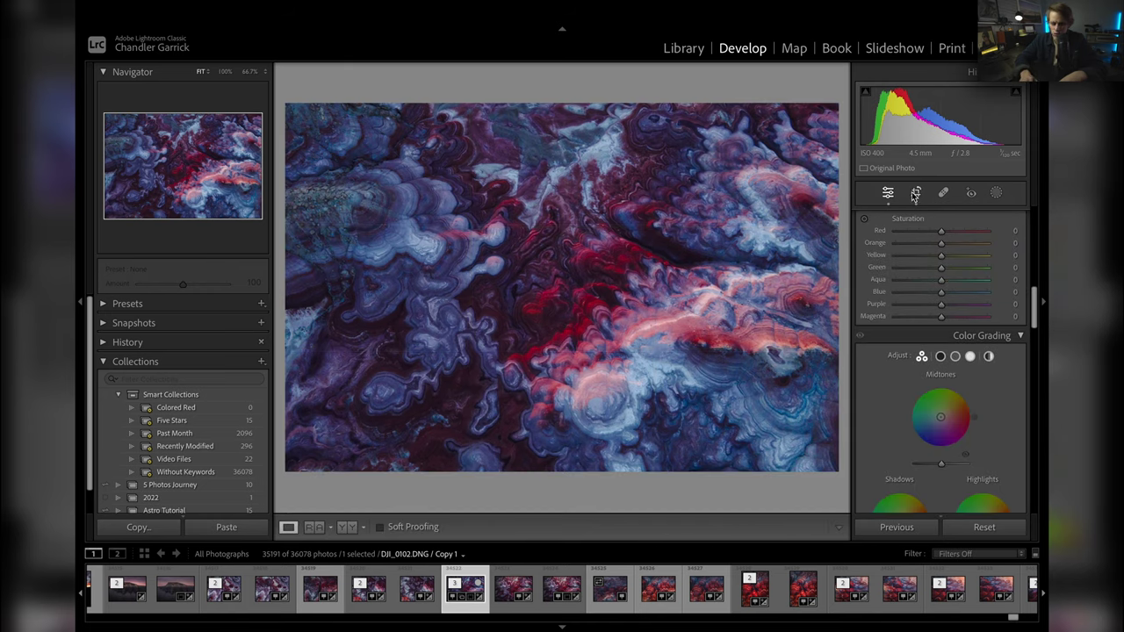
In HSL, desaturate and darken the blues, nudge orange luminance and brighten the purples
{"action": "scroll", "coordinate": [955, 285], "scroll_direction": "up", "scroll_amount": 3}
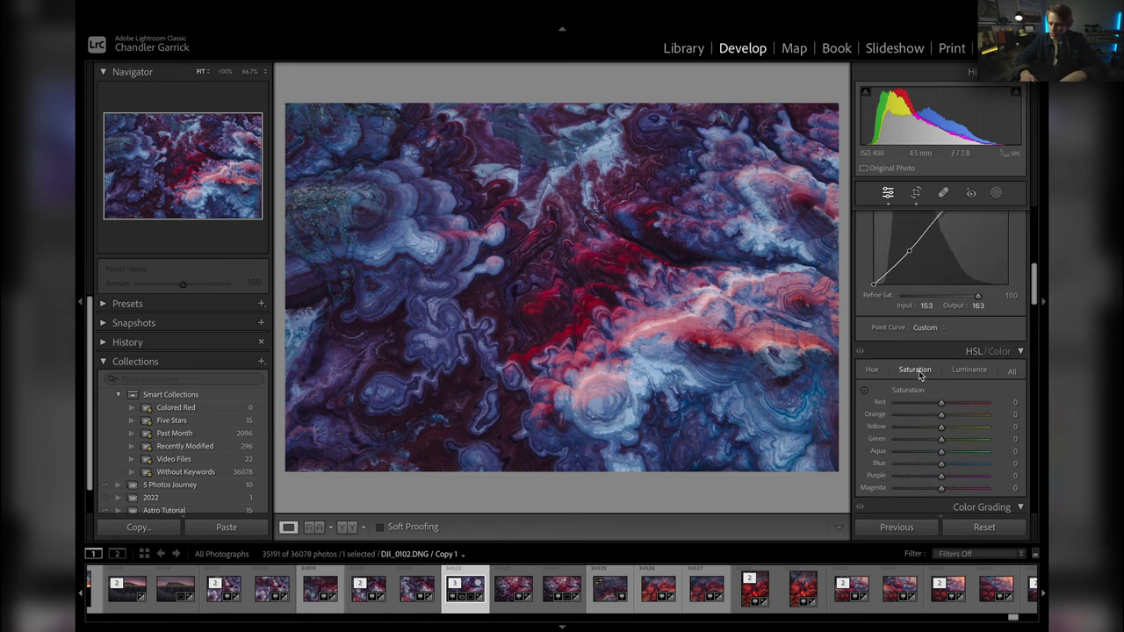
{"action": "scroll", "coordinate": [919, 370], "scroll_direction": "down", "scroll_amount": 3}
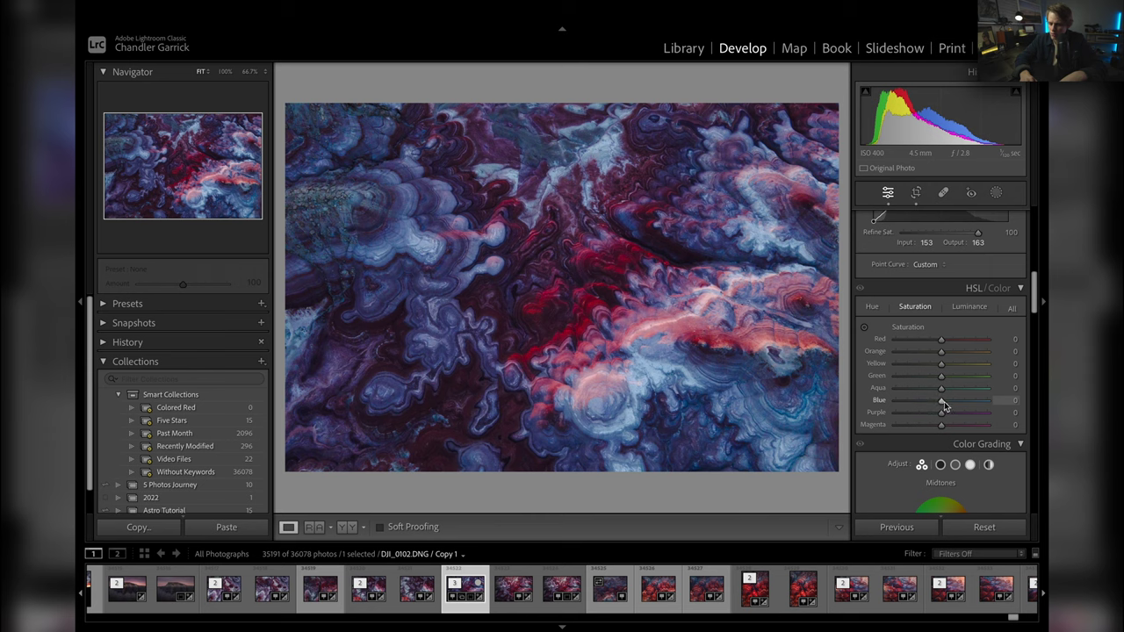
{"action": "left_click_drag", "start_coordinate": [943, 402], "coordinate": [929, 401]}
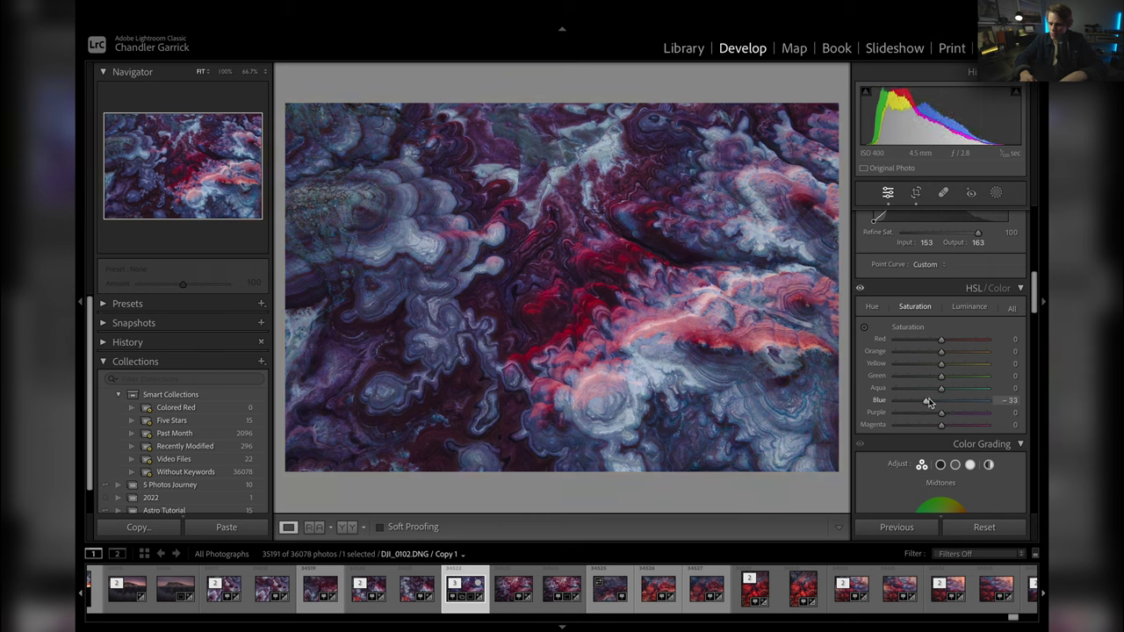
{"action": "left_click", "coordinate": [970, 306]}
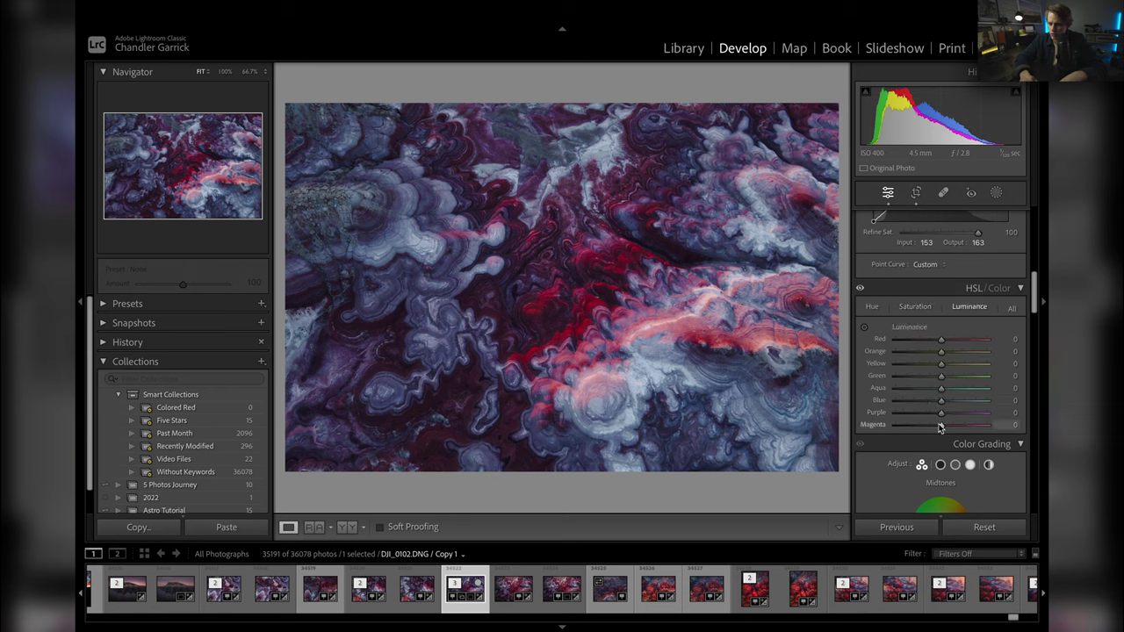
{"action": "left_click_drag", "start_coordinate": [941, 401], "coordinate": [931, 402]}
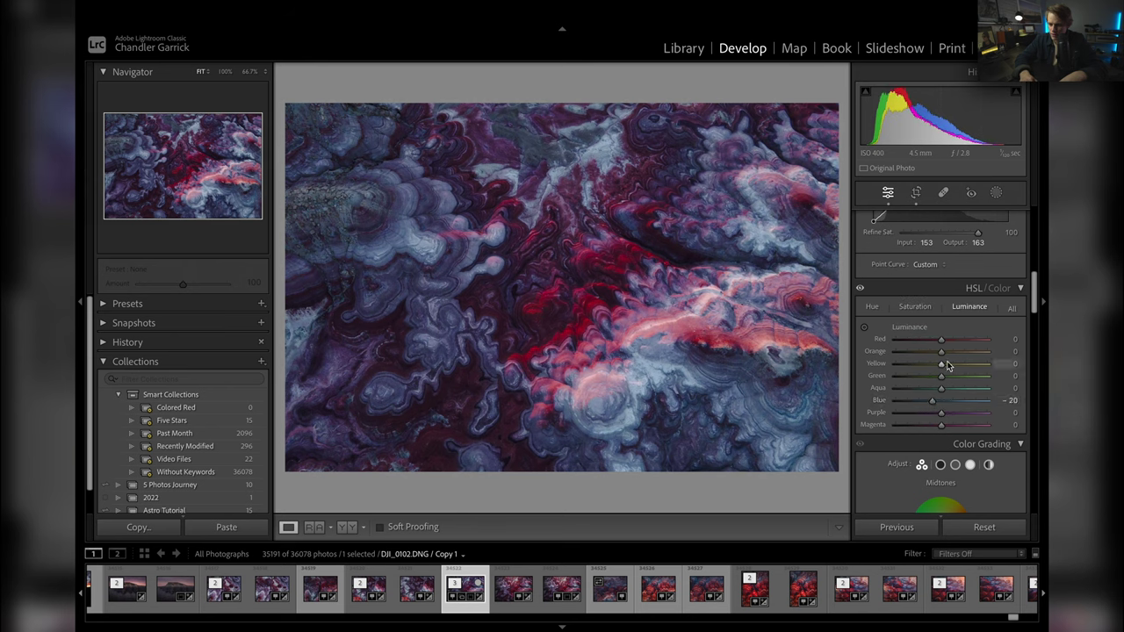
{"action": "left_click_drag", "start_coordinate": [941, 351], "coordinate": [942, 355]}
{"action": "mouse_move", "coordinate": [941, 413]}
{"action": "left_mouse_down"}
{"action": "mouse_move", "coordinate": [932, 428]}
{"action": "mouse_move", "coordinate": [946, 426]}
{"action": "left_mouse_up"}
{"action": "left_click", "coordinate": [914, 306]}
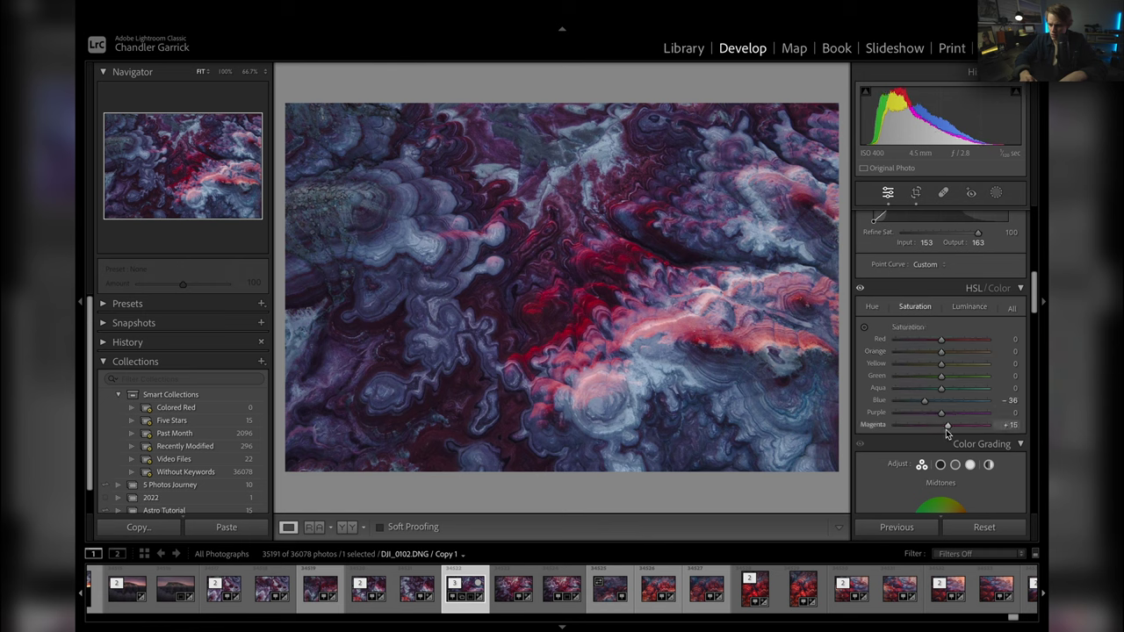
{"action": "scroll", "coordinate": [946, 392], "scroll_direction": "up", "scroll_amount": 10}
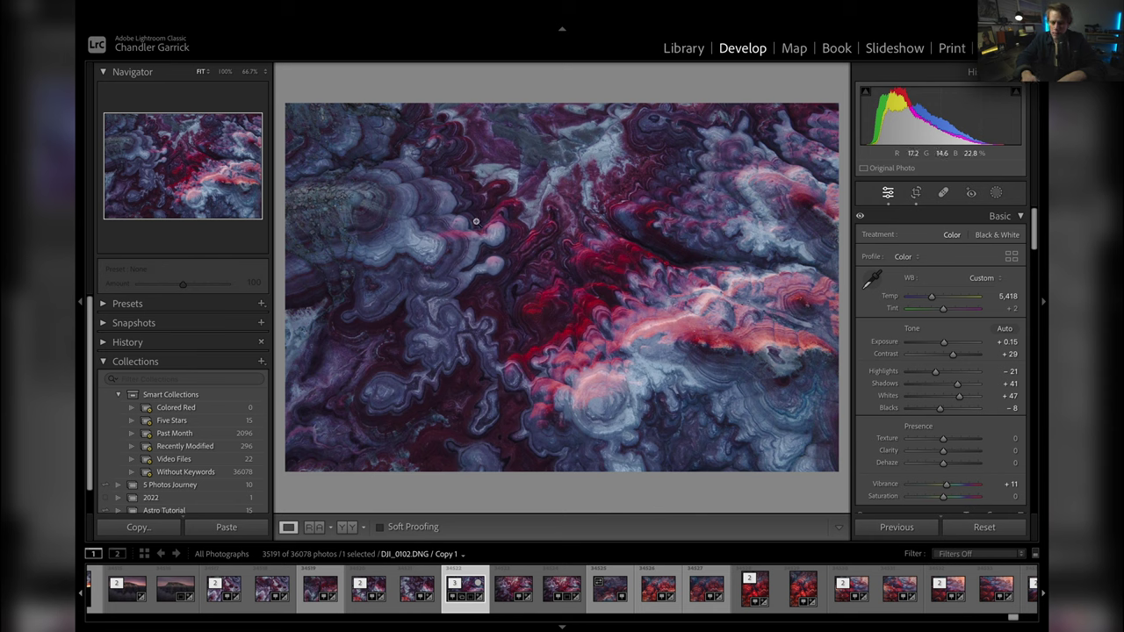
Draw a radial gradient mask over the top of the photo, widen it and feather it to 94
{"action": "left_click", "coordinate": [996, 194]}
{"action": "left_click", "coordinate": [891, 347]}
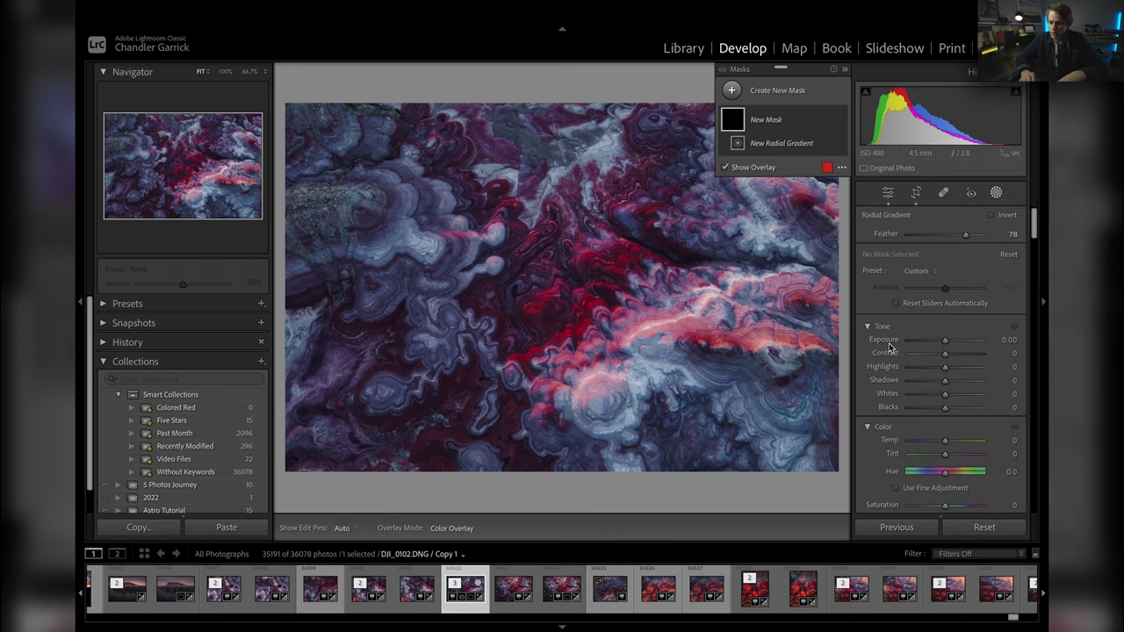
{"action": "left_click_drag", "start_coordinate": [531, 99], "coordinate": [702, 272]}
{"action": "left_click_drag", "start_coordinate": [531, 96], "coordinate": [557, 99]}
{"action": "mouse_move", "coordinate": [558, 341]}
{"action": "left_mouse_down"}
{"action": "mouse_move", "coordinate": [560, 367]}
{"action": "mouse_move", "coordinate": [555, 359]}
{"action": "left_mouse_up"}
{"action": "left_click_drag", "start_coordinate": [327, 100], "coordinate": [316, 100]}
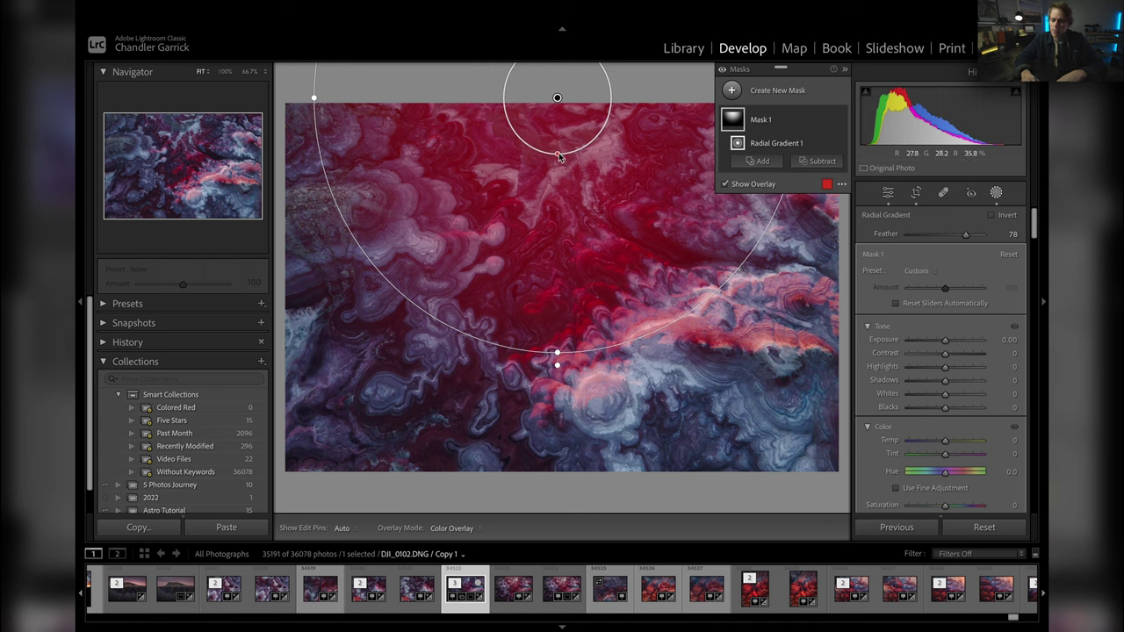
{"action": "left_click_drag", "start_coordinate": [557, 152], "coordinate": [557, 111]}
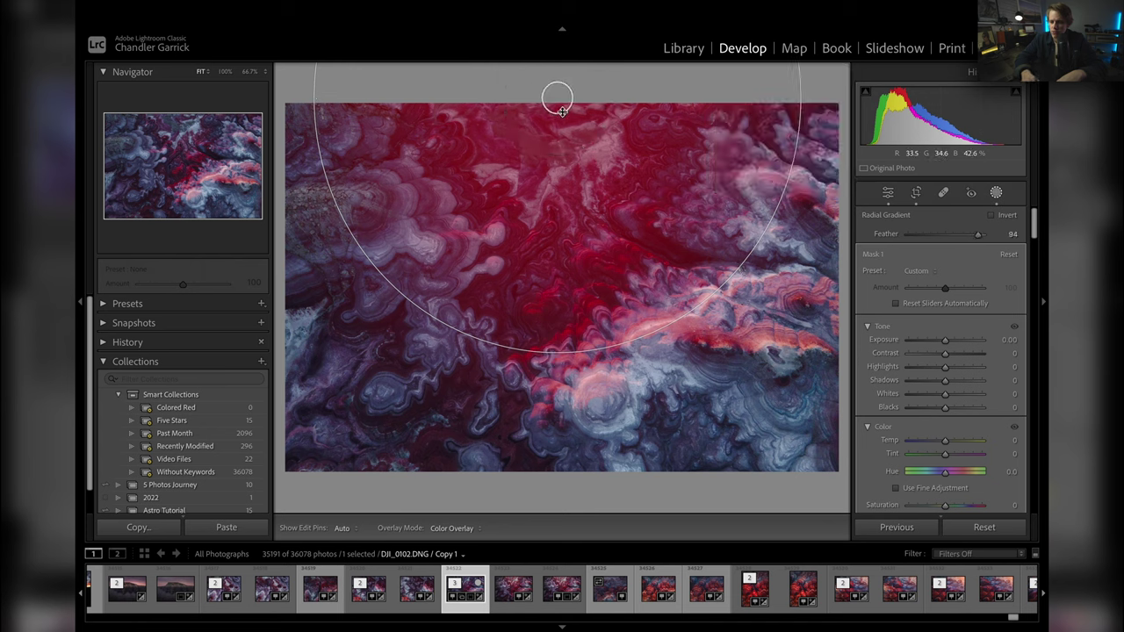
Give the mask Exposure +0.36, Blacks 18, Whites 38, Highlights −7 and Saturation 19, then deselect it
{"action": "left_click_drag", "start_coordinate": [945, 340], "coordinate": [949, 340]}
{"action": "left_click_drag", "start_coordinate": [945, 407], "coordinate": [959, 447]}
{"action": "left_click_drag", "start_coordinate": [945, 353], "coordinate": [945, 354]}
{"action": "left_click_drag", "start_coordinate": [945, 394], "coordinate": [958, 398]}
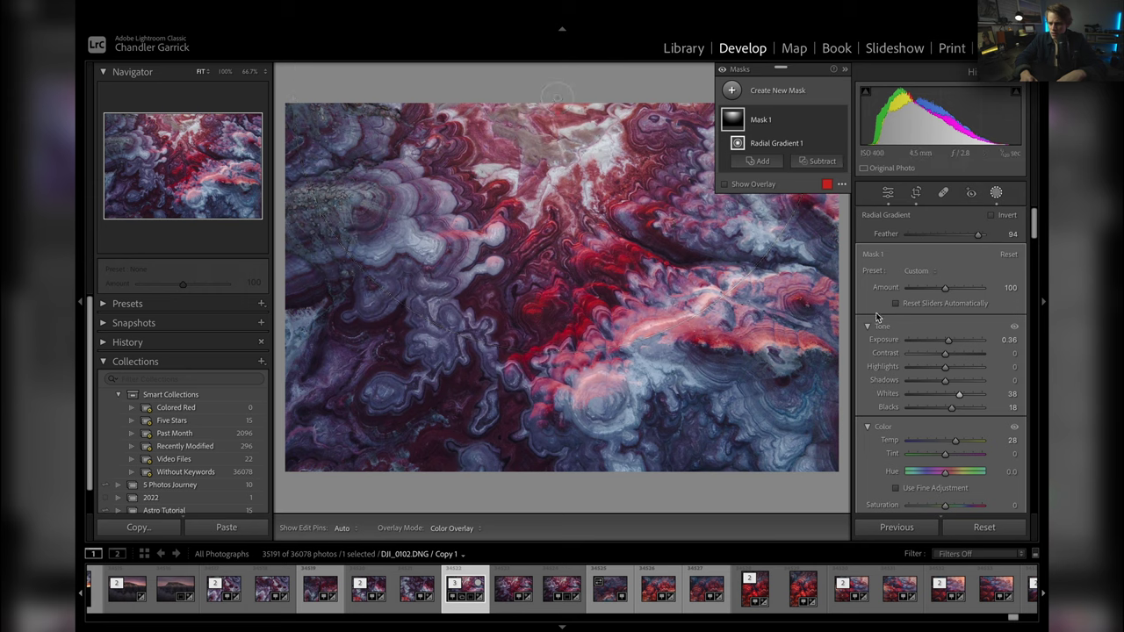
{"action": "left_click_drag", "start_coordinate": [945, 368], "coordinate": [944, 375]}
{"action": "scroll", "coordinate": [944, 439], "scroll_direction": "down", "scroll_amount": 3}
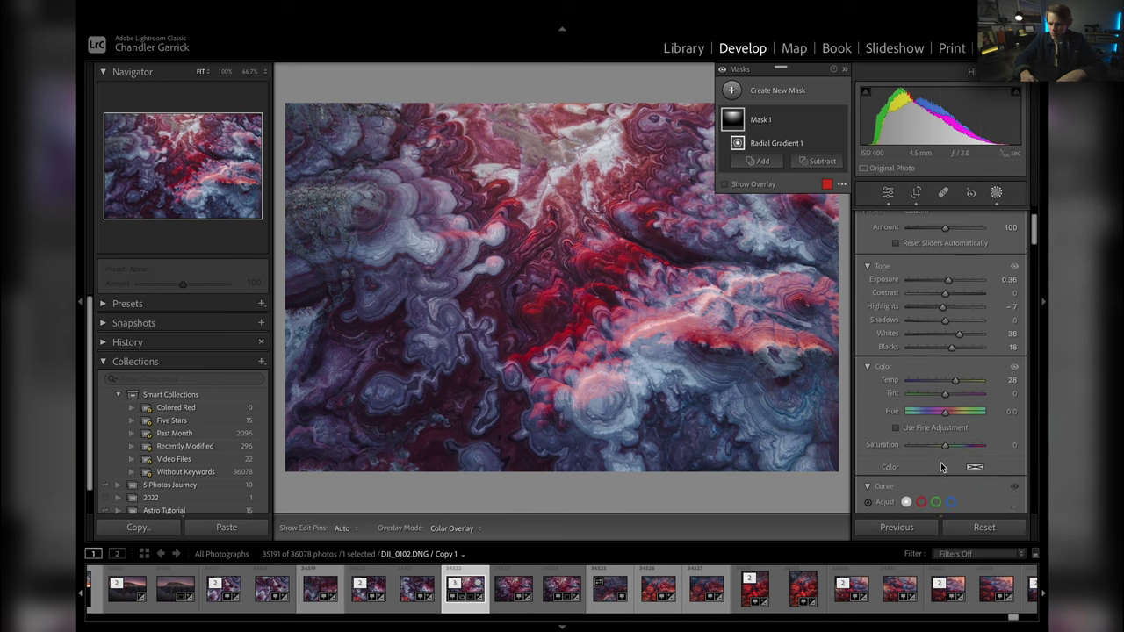
{"action": "left_click_drag", "start_coordinate": [946, 436], "coordinate": [955, 436]}
{"action": "left_click", "coordinate": [739, 91]}
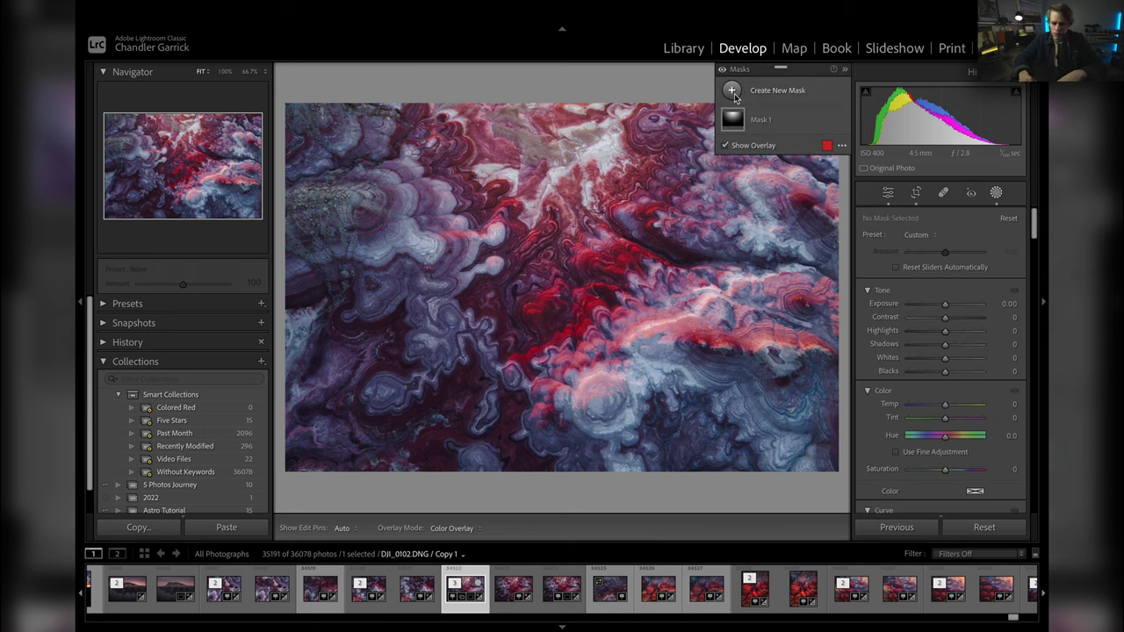
Draw a second radial gradient around the whole photo, invert it and stretch it past the edges
{"action": "left_click", "coordinate": [734, 92]}
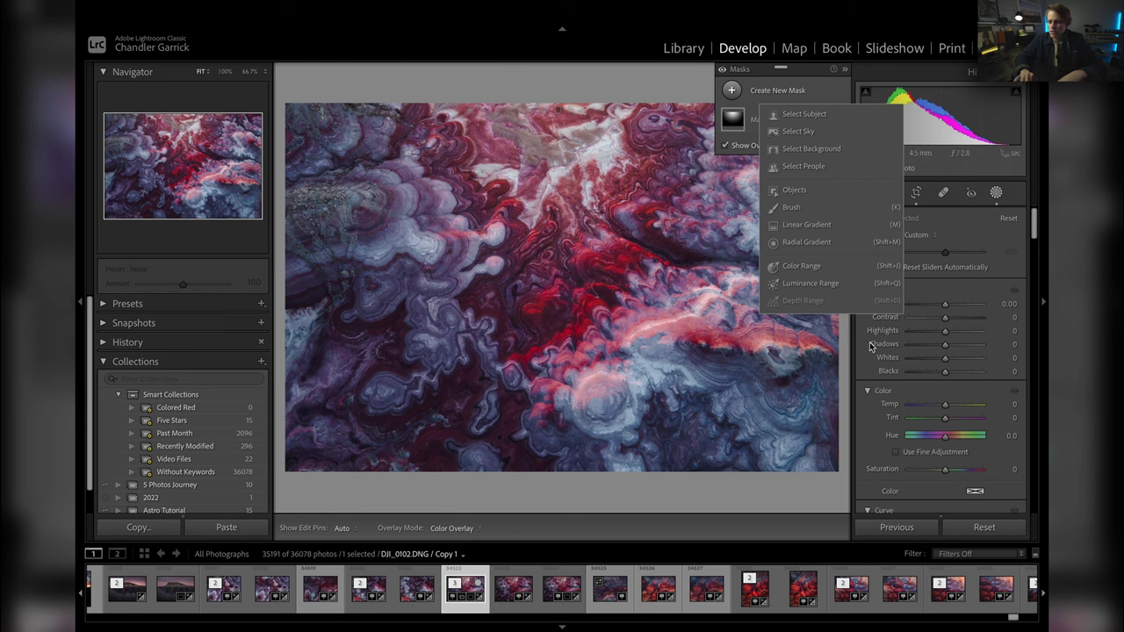
{"action": "left_click", "coordinate": [806, 242]}
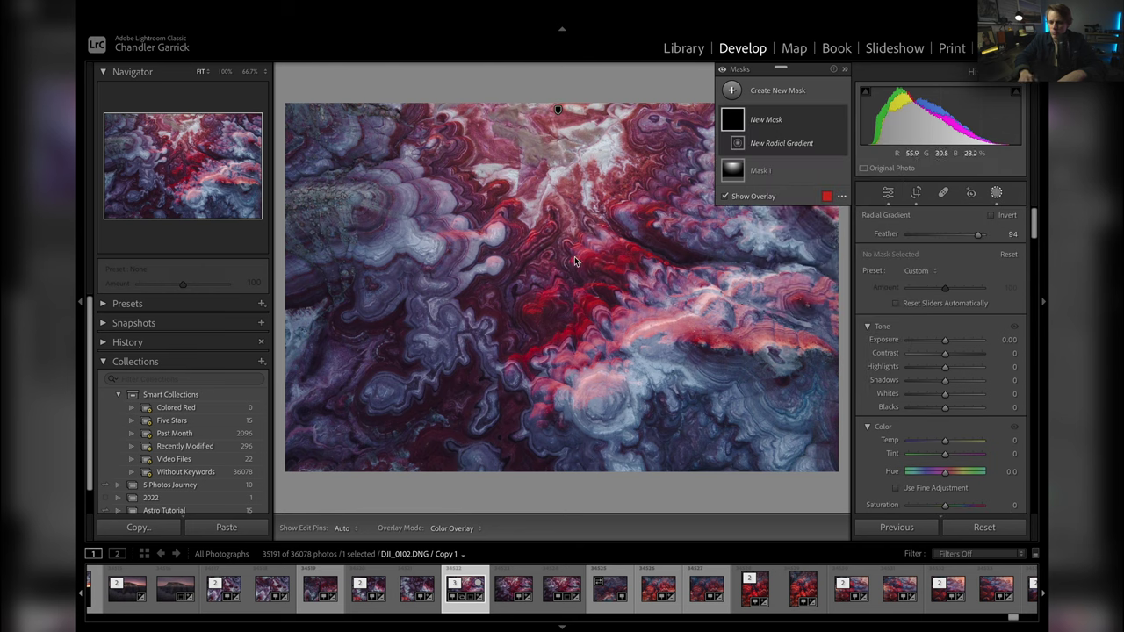
{"action": "key", "text": "ctrl+minus"}
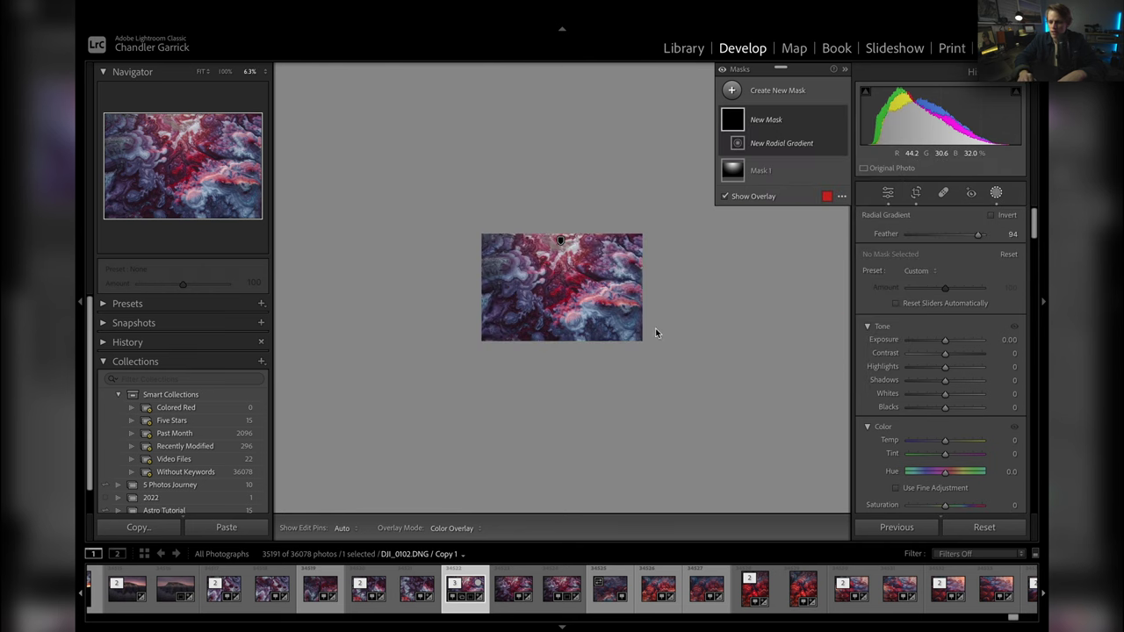
{"action": "left_click_drag", "start_coordinate": [655, 332], "coordinate": [659, 335]}
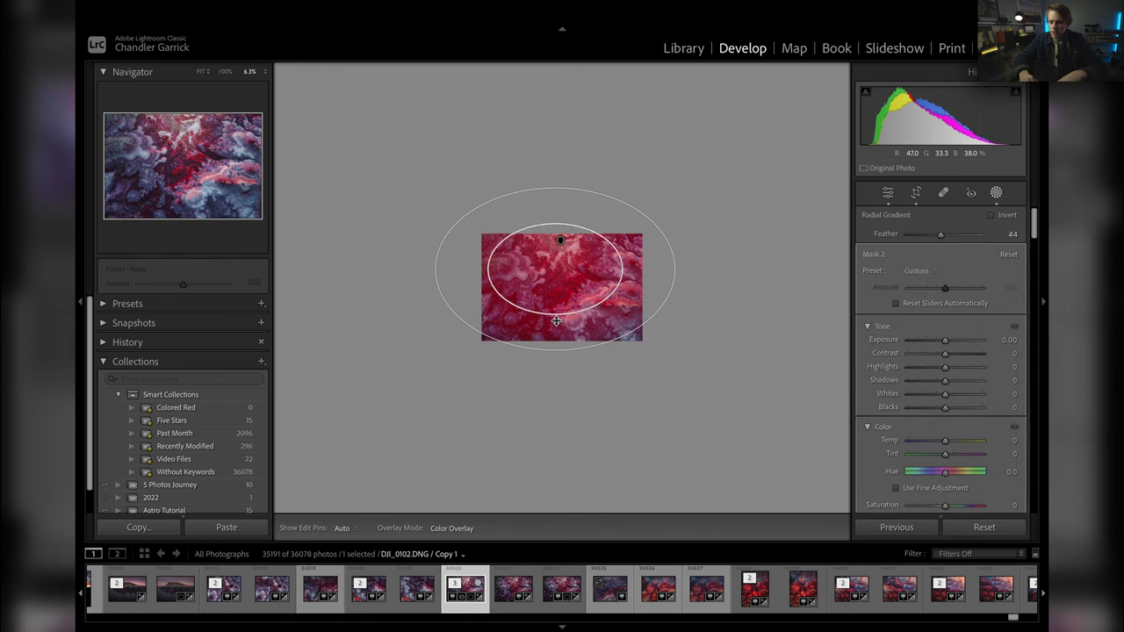
{"action": "left_click_drag", "start_coordinate": [555, 269], "coordinate": [562, 263]}
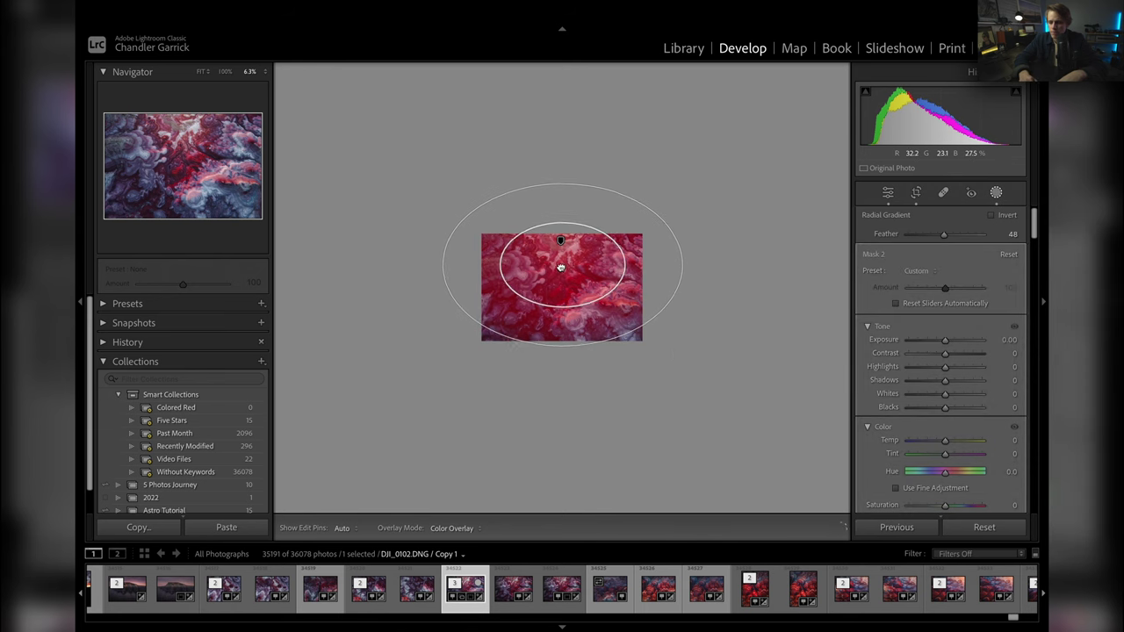
{"action": "left_click", "coordinate": [990, 214]}
{"action": "left_click_drag", "start_coordinate": [443, 264], "coordinate": [416, 260]}
{"action": "left_click_drag", "start_coordinate": [562, 263], "coordinate": [559, 254]}
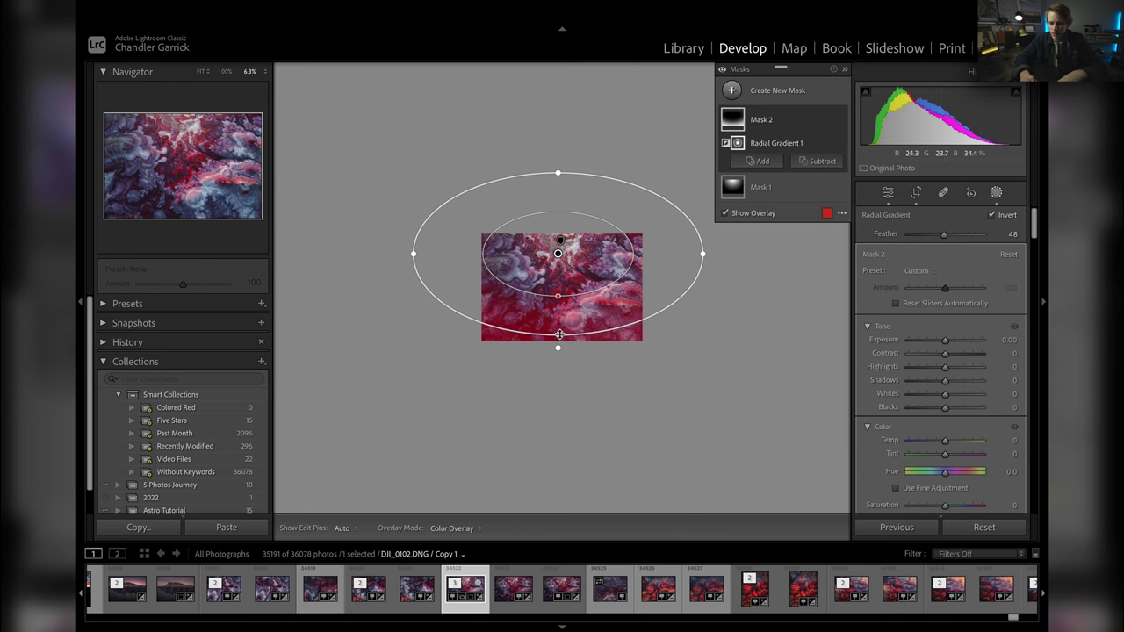
{"action": "left_click_drag", "start_coordinate": [559, 334], "coordinate": [564, 356]}
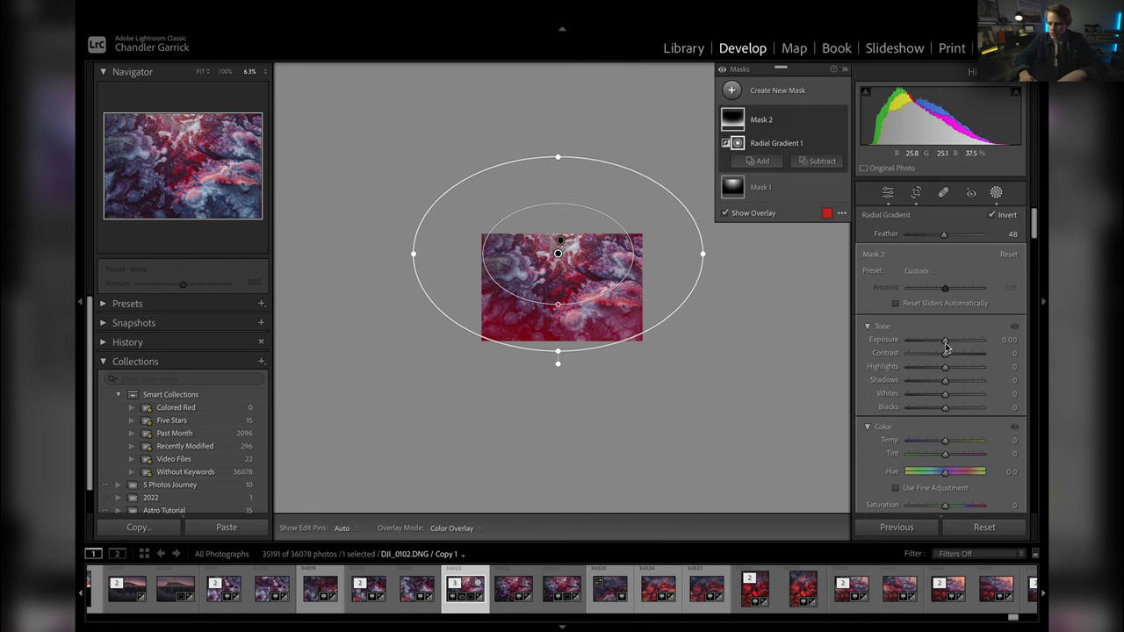
Darken Mask 2's edges with Exposure −0.51, Whites −17 and Highlights −31
{"action": "left_click_drag", "start_coordinate": [947, 347], "coordinate": [941, 344]}
{"action": "key", "text": "ctrl+="}
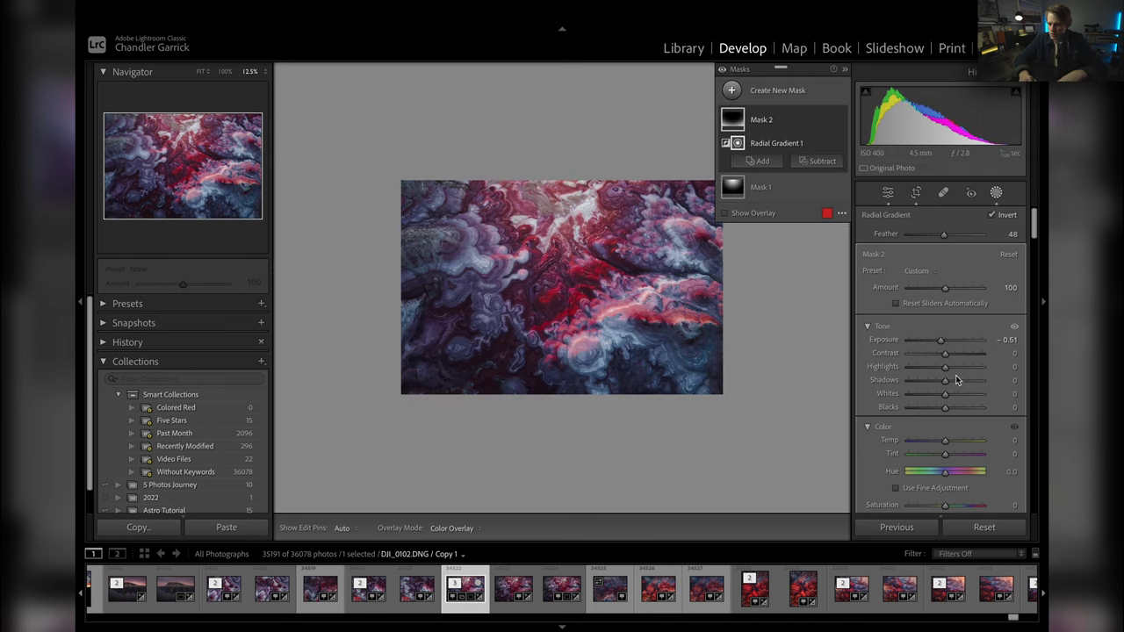
{"action": "left_click_drag", "start_coordinate": [946, 395], "coordinate": [941, 367]}
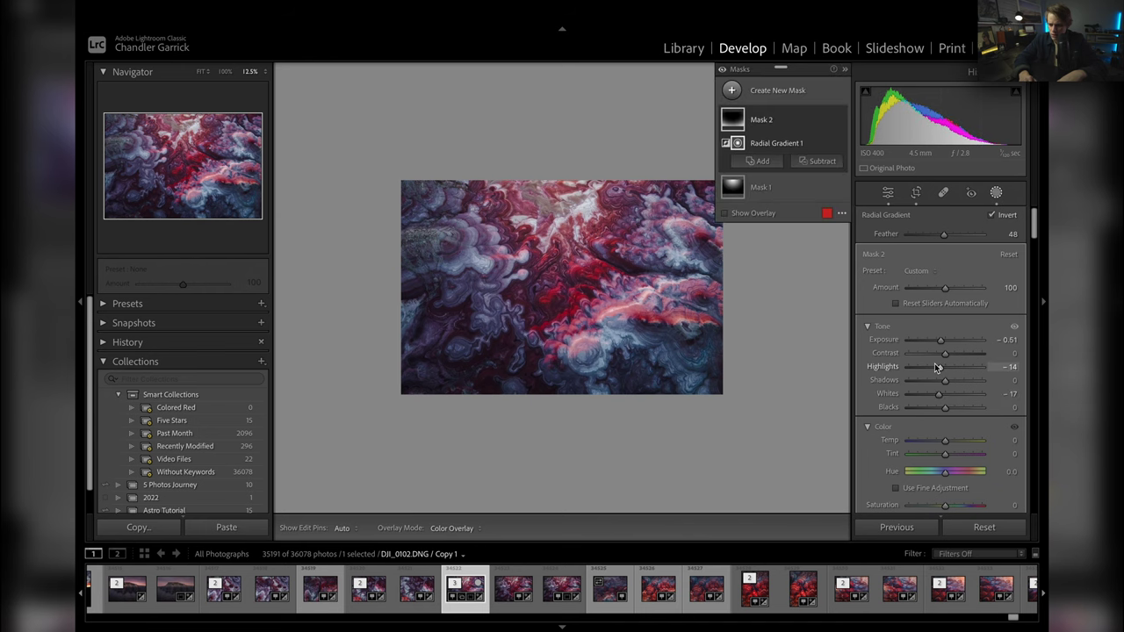
{"action": "key", "text": "ctrl+="}
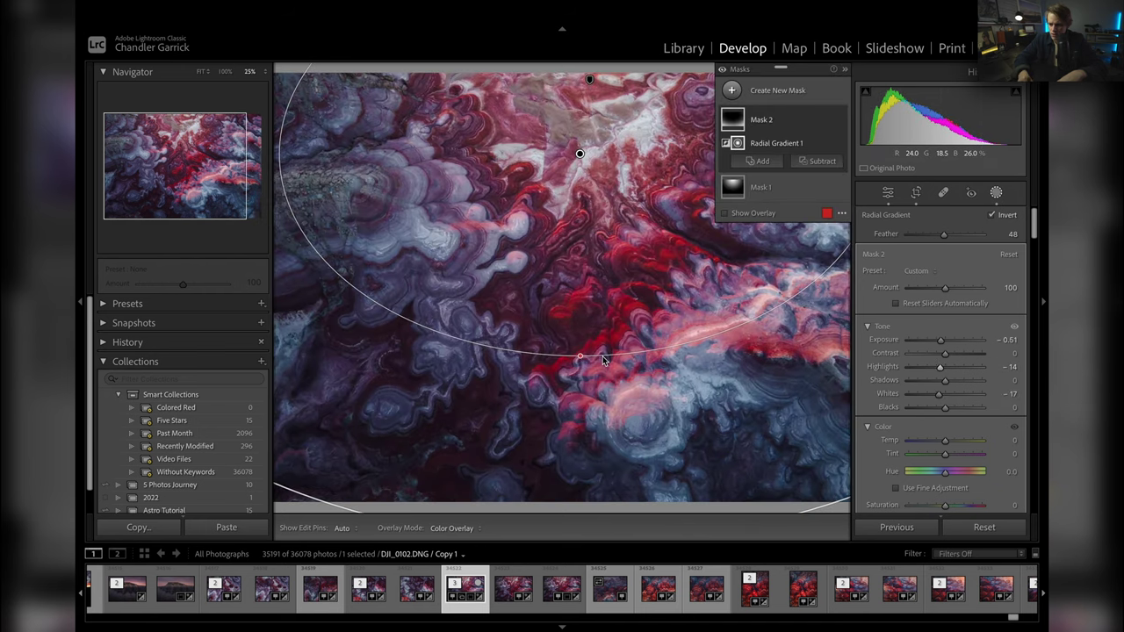
{"action": "key", "text": "ctrl+minus"}
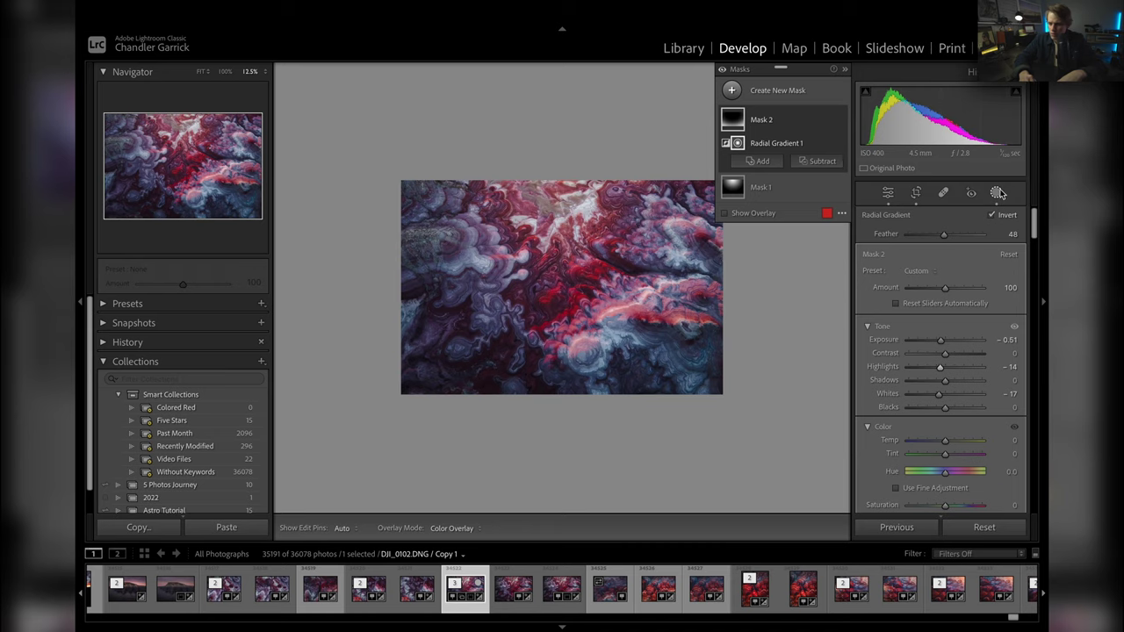
{"action": "key", "text": "shift+w"}
{"action": "key", "text": "z"}
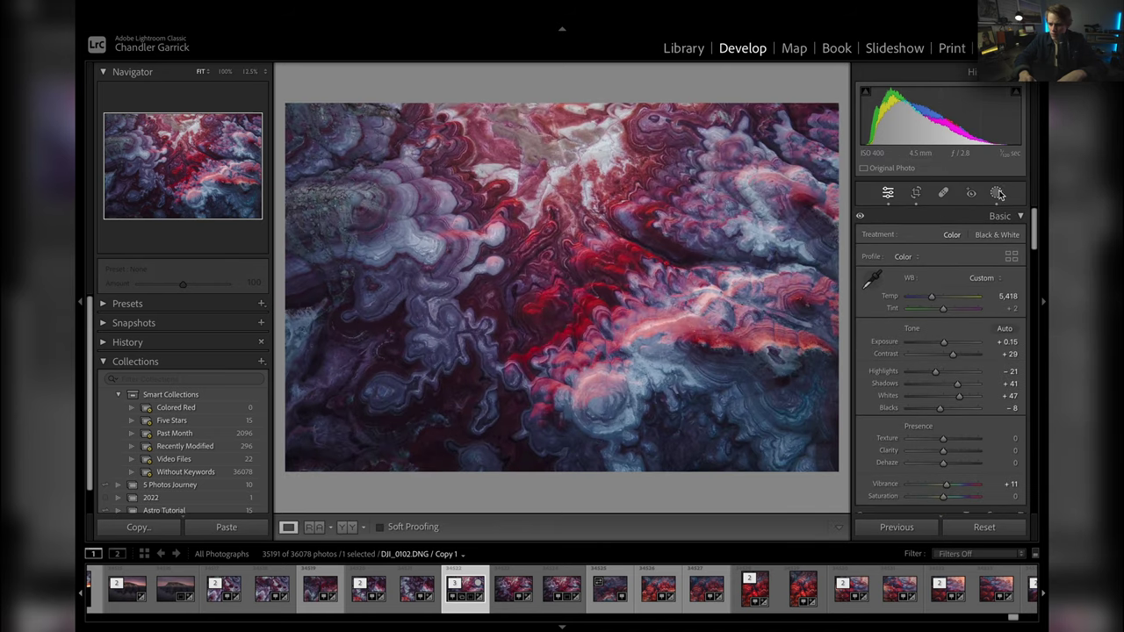
{"action": "key", "text": "shift+w"}
{"action": "left_click", "coordinate": [739, 121]}
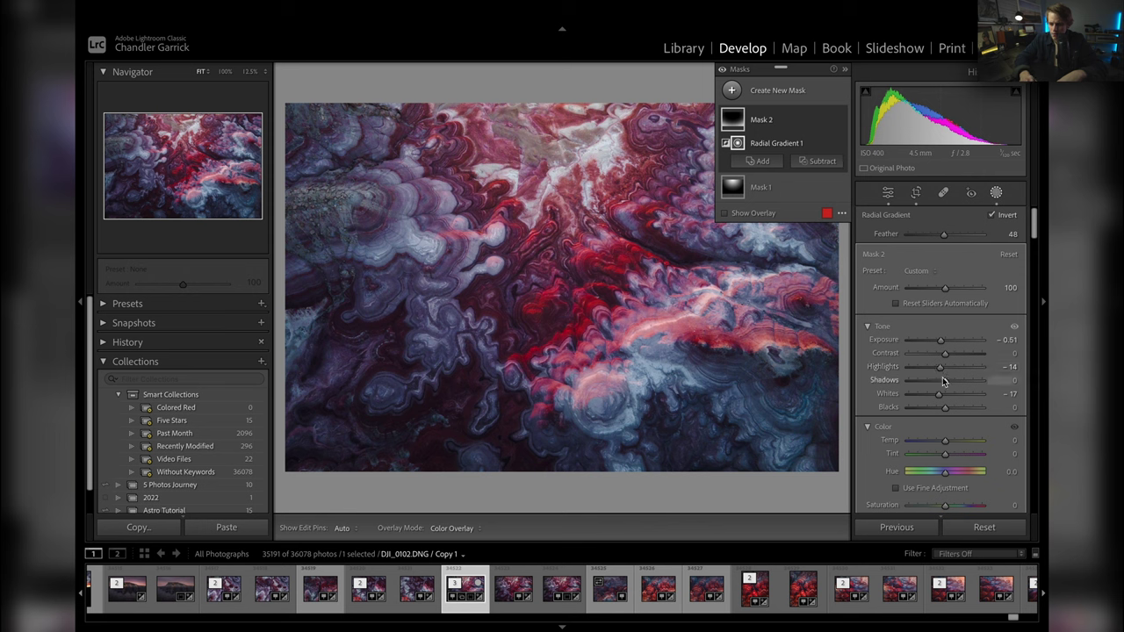
{"action": "left_click_drag", "start_coordinate": [941, 366], "coordinate": [938, 368]}
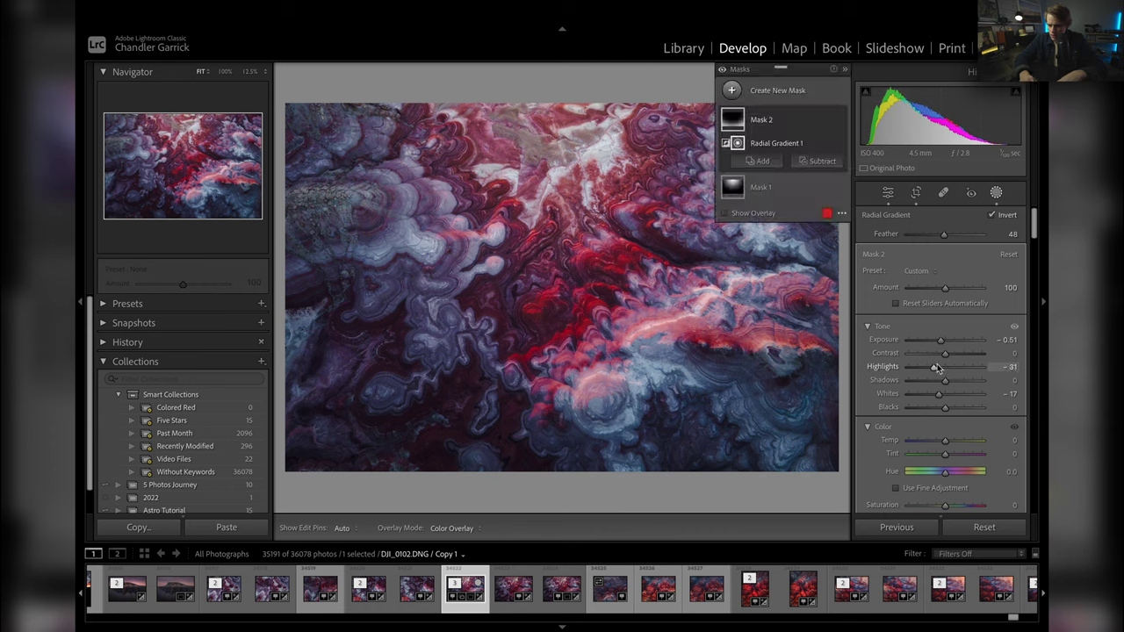
{"action": "key", "text": "shift+w"}
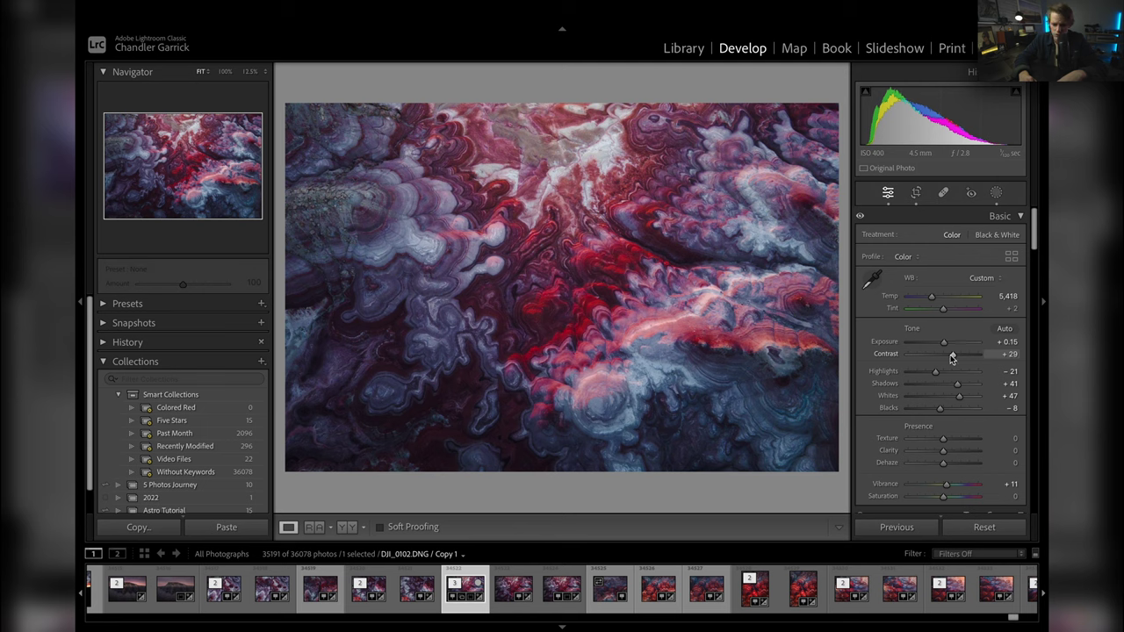
Raise global Contrast to +42, pull Highlights to −46 and warm Temp to 5,682
{"action": "left_click_drag", "start_coordinate": [958, 355], "coordinate": [925, 374]}
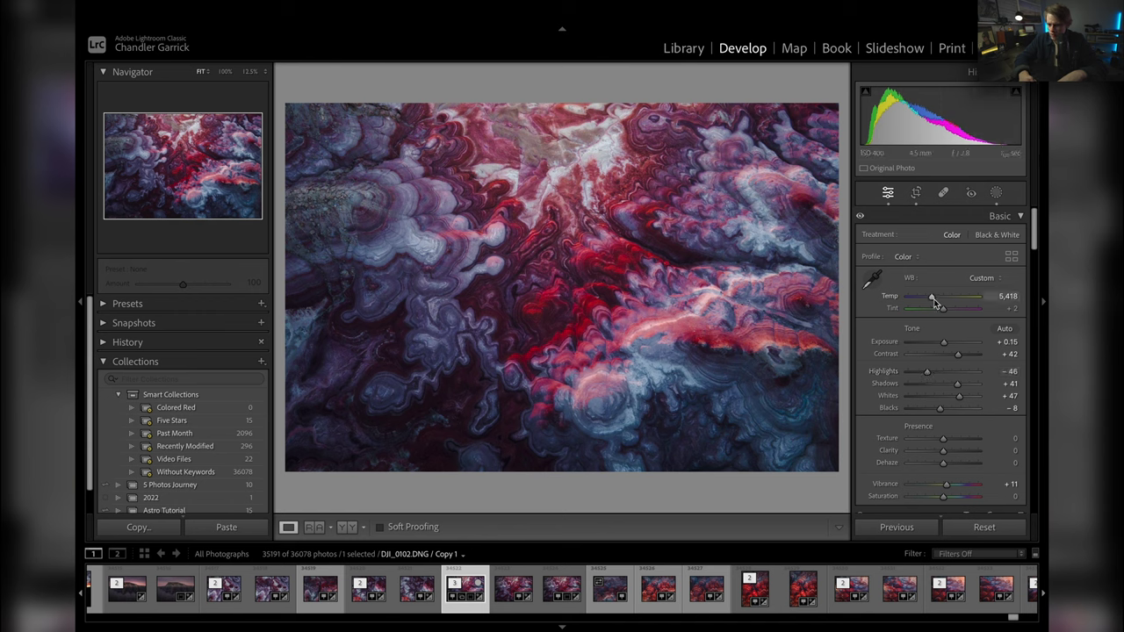
{"action": "left_click_drag", "start_coordinate": [934, 298], "coordinate": [936, 300]}
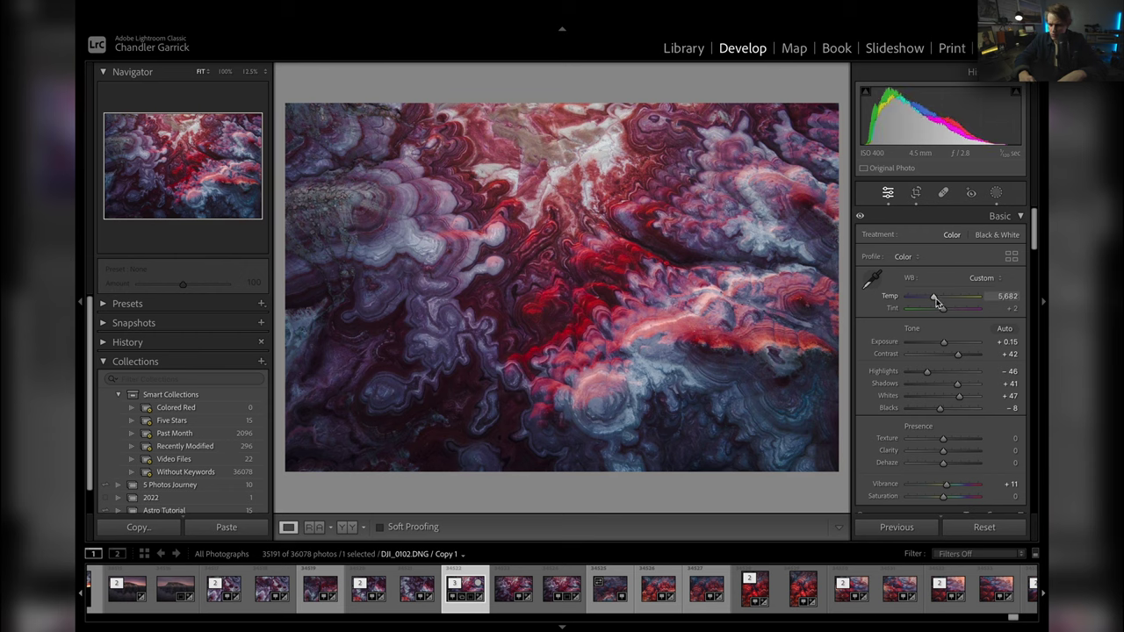
{"action": "left_click", "coordinate": [994, 195]}
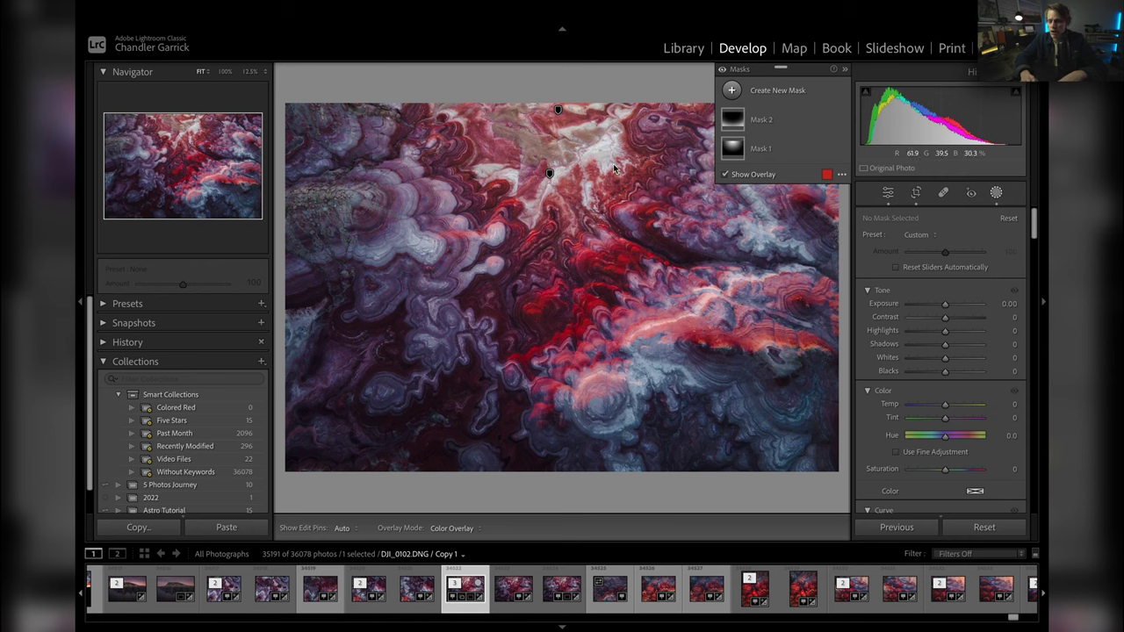
Start a new brush mask, Mask 3, and preview the photo with the pins hidden
{"action": "left_click", "coordinate": [733, 90]}
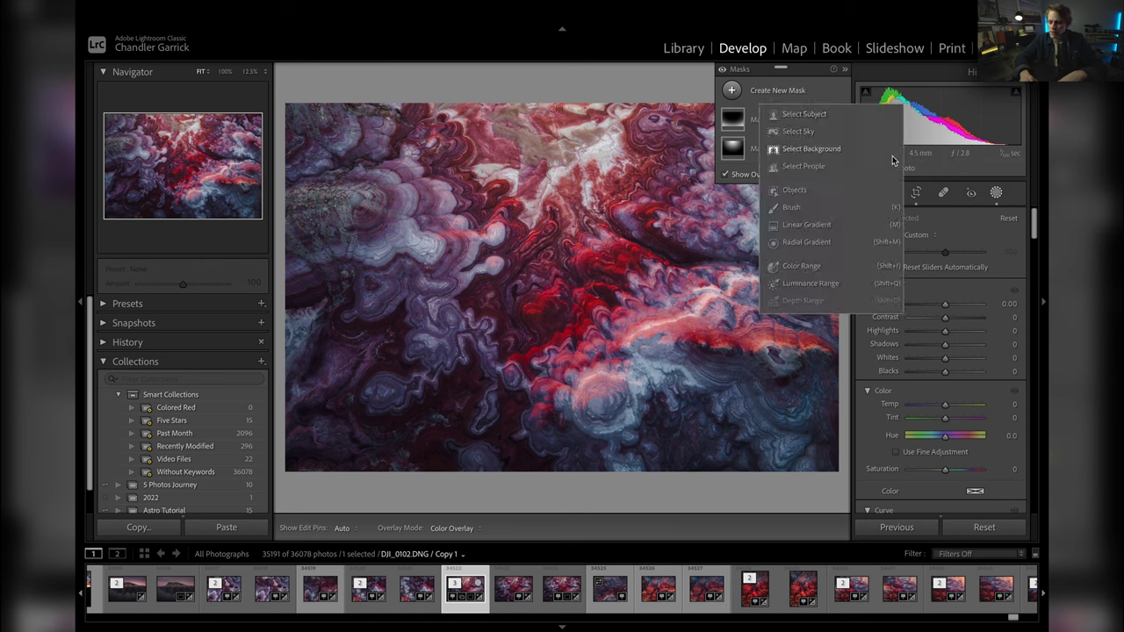
{"action": "left_click", "coordinate": [812, 209]}
{"action": "scroll", "coordinate": [706, 352], "scroll_direction": "up", "scroll_amount": 7}
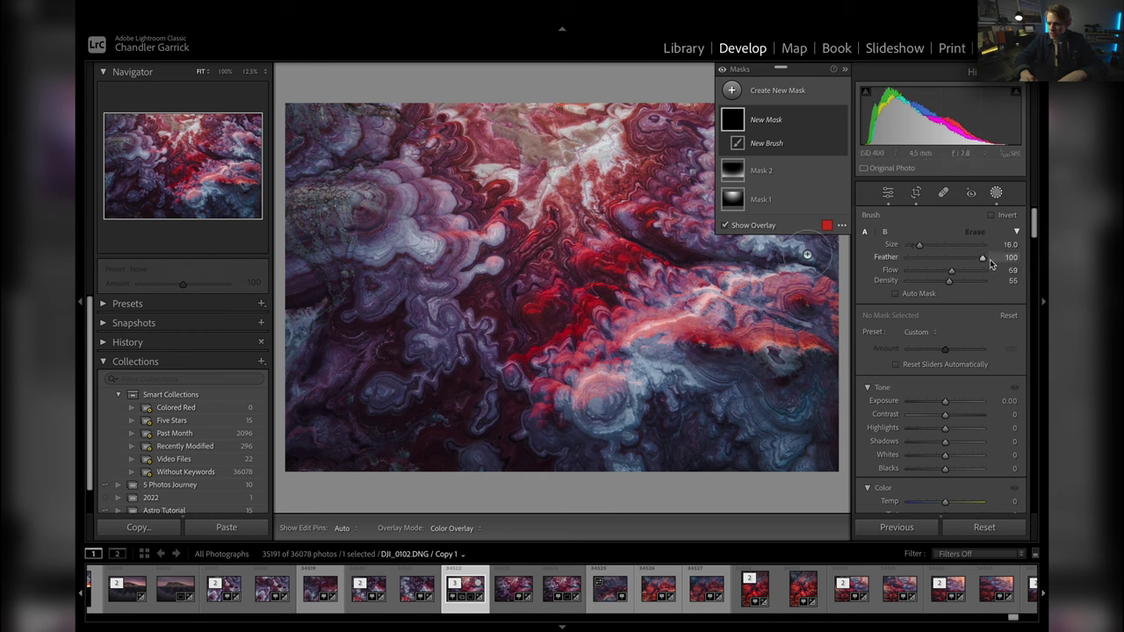
{"action": "scroll", "coordinate": [606, 389], "scroll_direction": "up", "scroll_amount": 4}
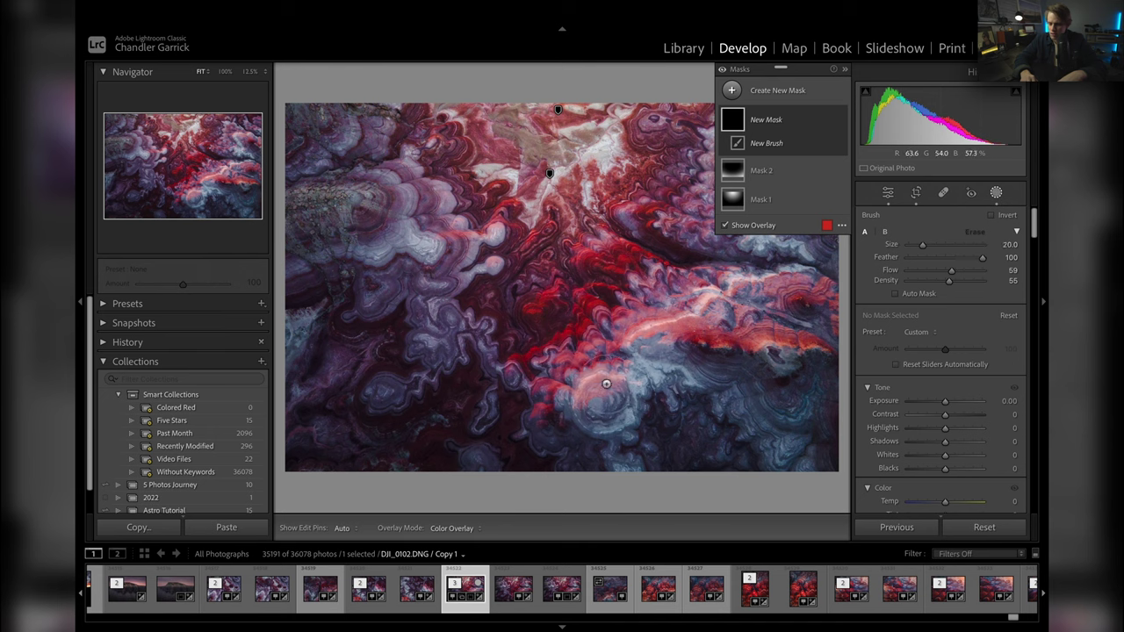
{"action": "key", "text": "h"}
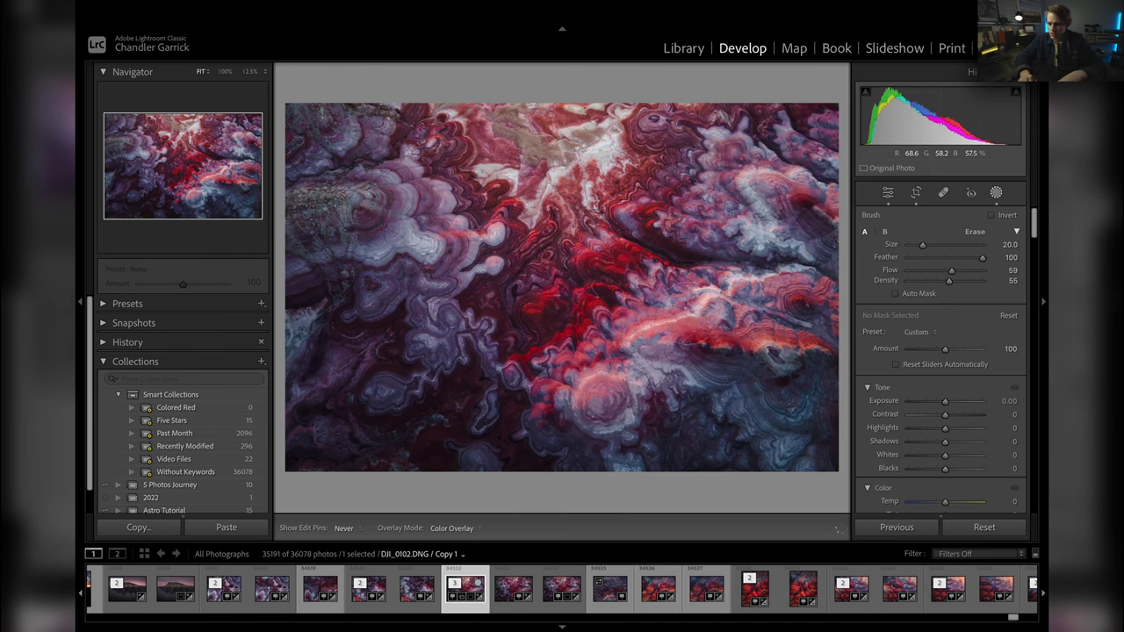
{"action": "left_click", "coordinate": [650, 400]}
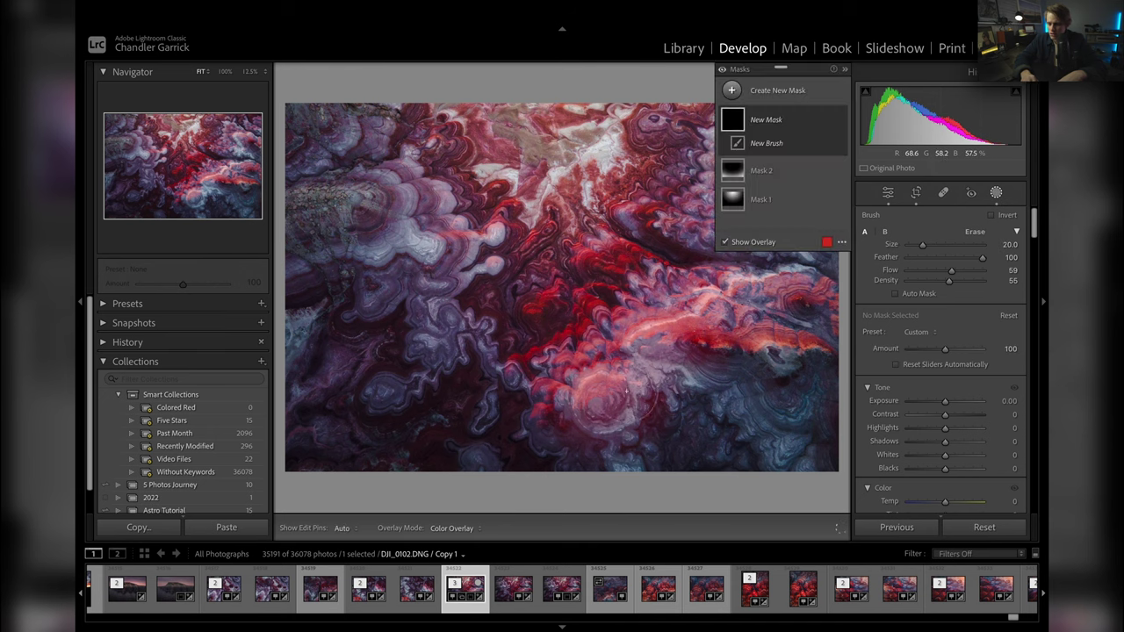
Darken the brushed Mask 3 to Exposure −0.60, Highlights −16 and Whites −30
{"action": "left_click_drag", "start_coordinate": [946, 406], "coordinate": [939, 428]}
{"action": "key", "text": "h"}
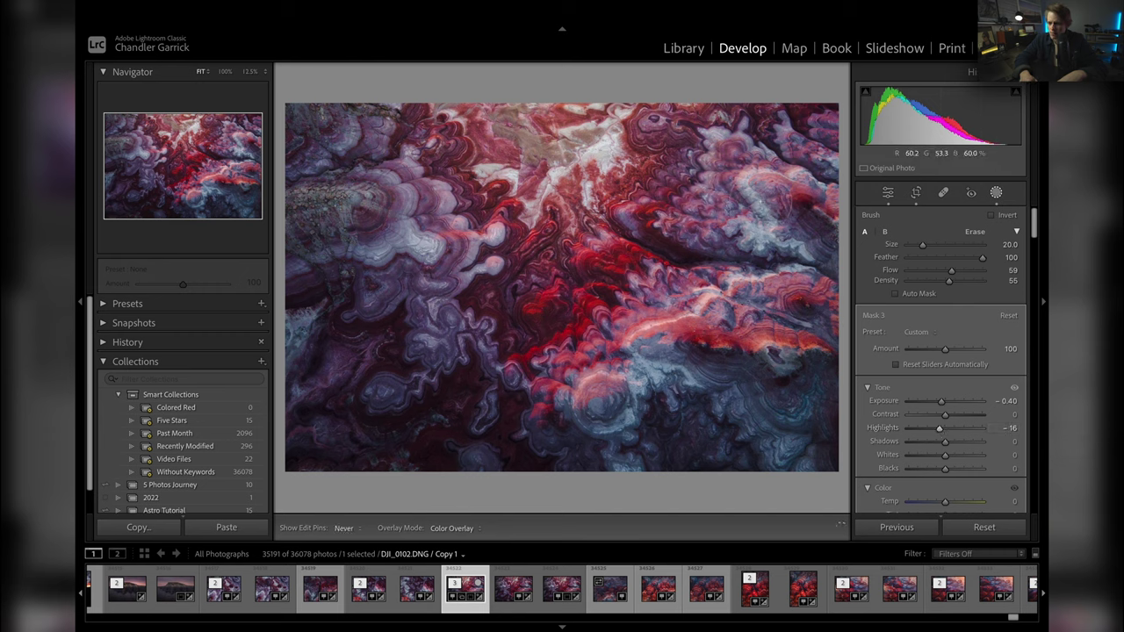
{"action": "key", "text": "h"}
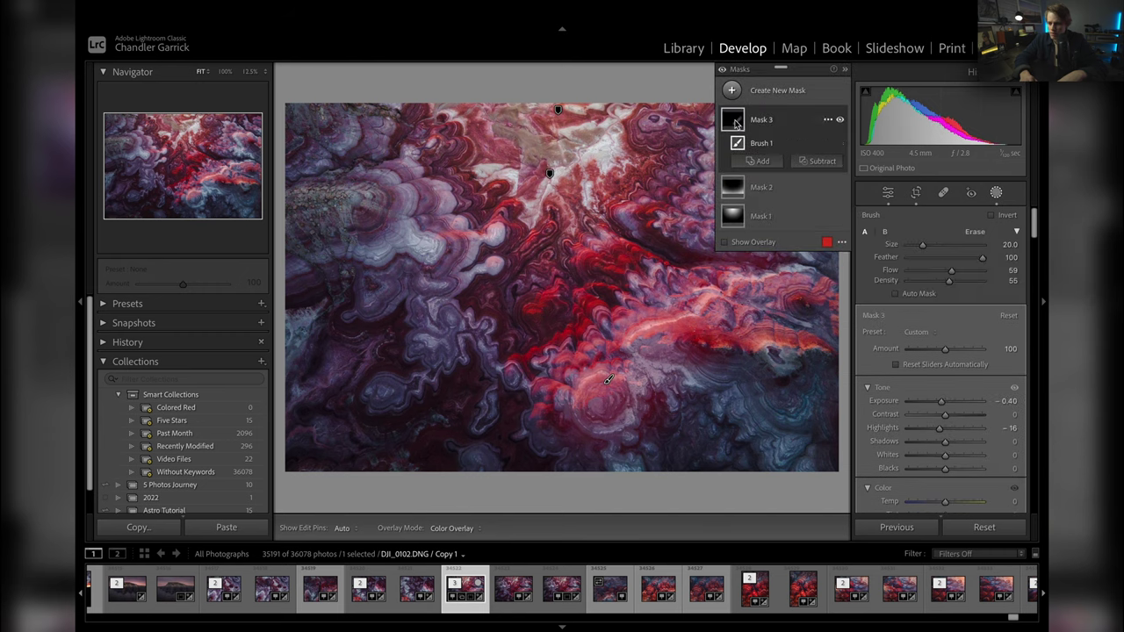
{"action": "left_click", "coordinate": [81, 306]}
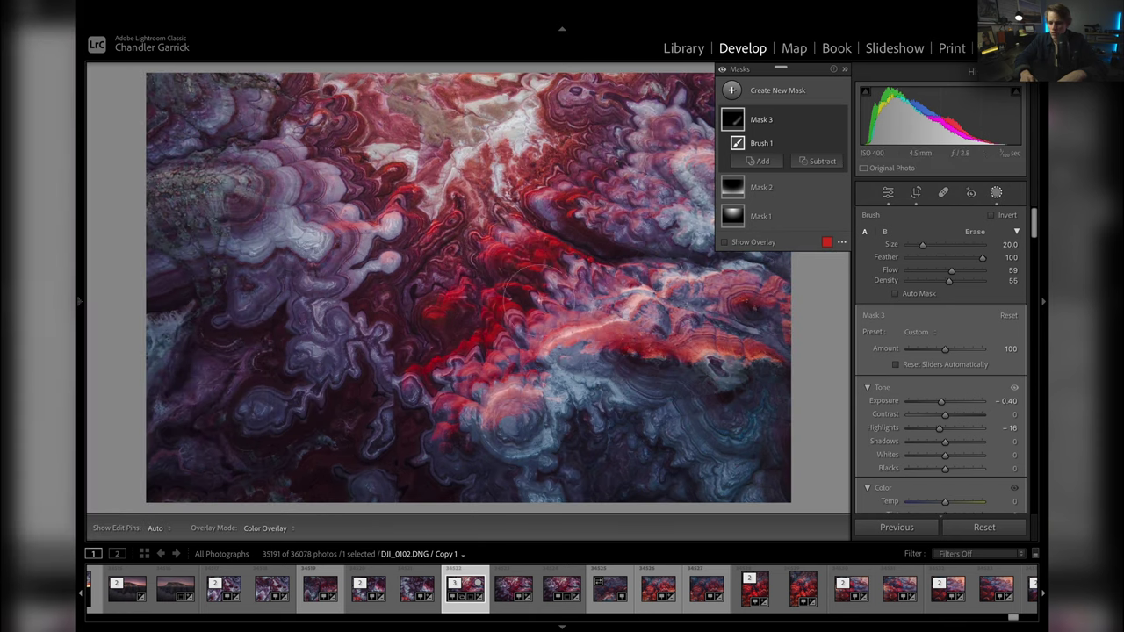
{"action": "key", "text": "ctrl+minus"}
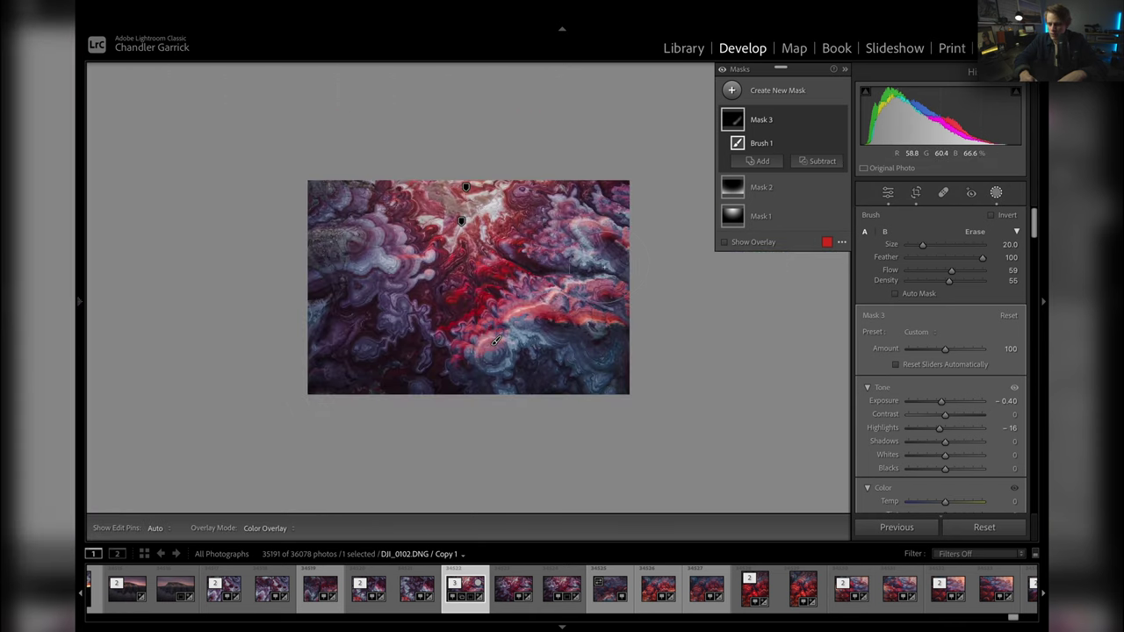
{"action": "key", "text": "h"}
{"action": "key", "text": "h"}
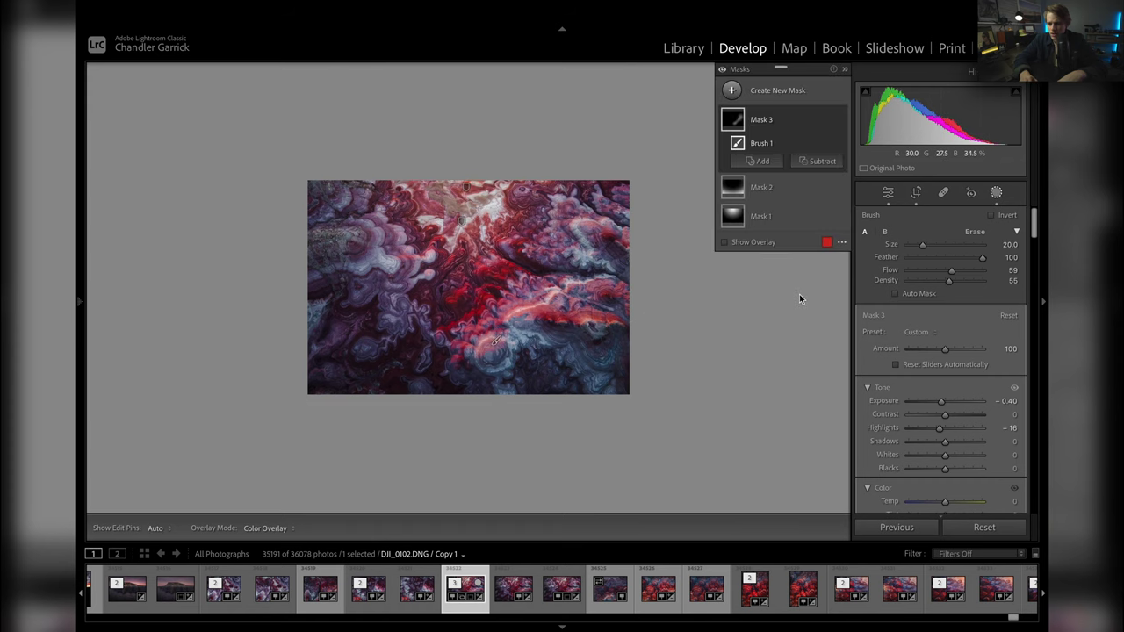
{"action": "key", "text": "ctrl+equal"}
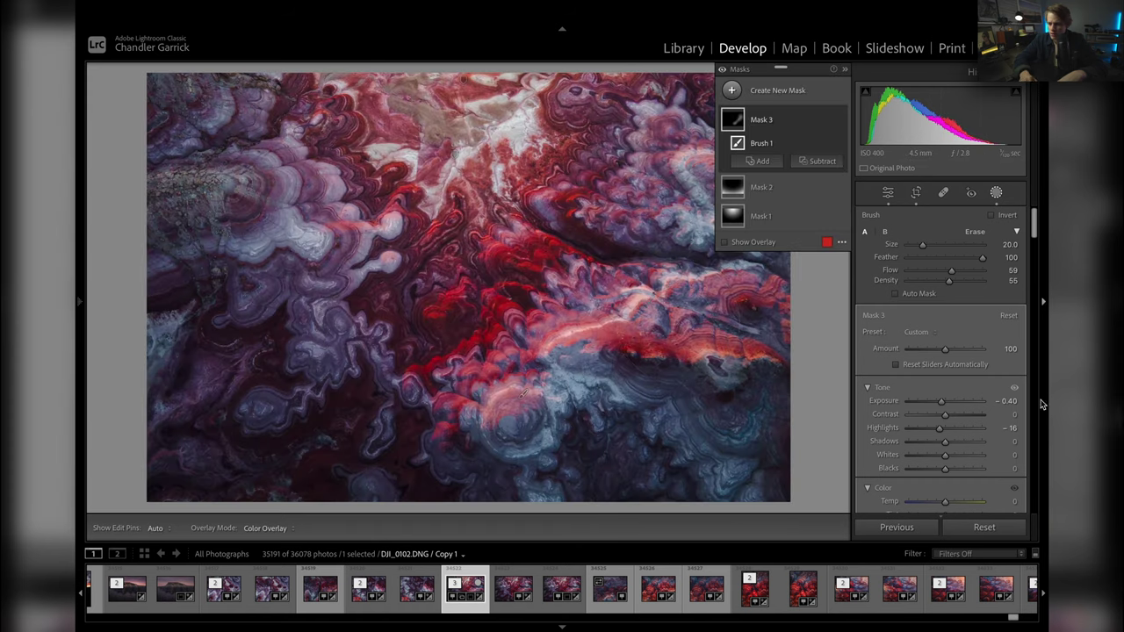
{"action": "left_click_drag", "start_coordinate": [942, 401], "coordinate": [941, 405]}
{"action": "left_click_drag", "start_coordinate": [945, 457], "coordinate": [933, 457]}
{"action": "left_click", "coordinate": [934, 462]}
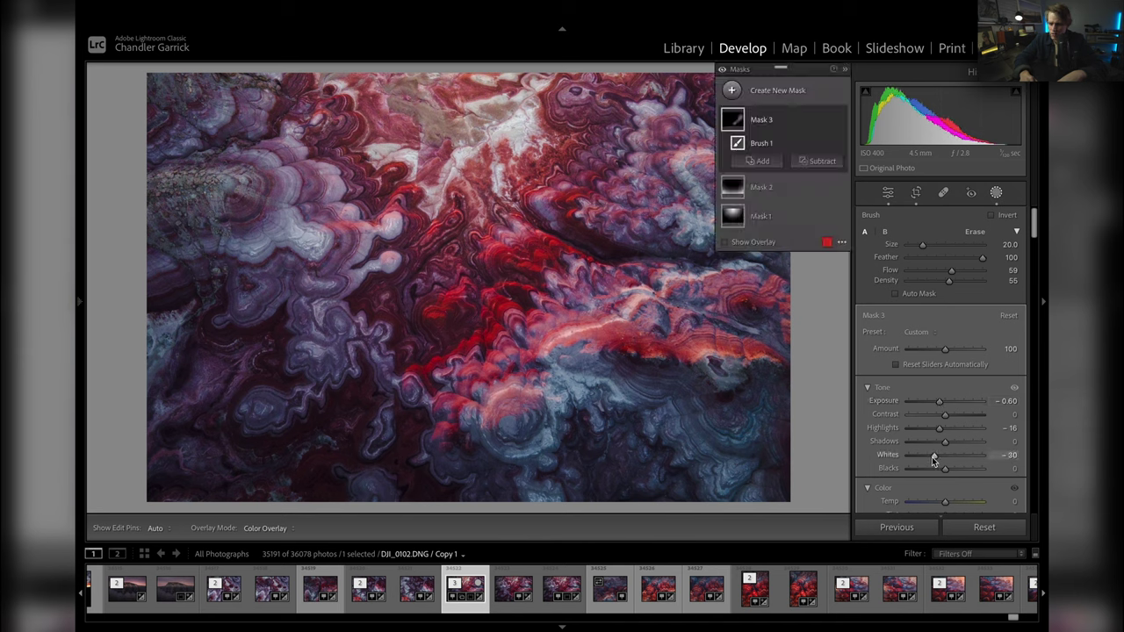
{"action": "left_click", "coordinate": [997, 195]}
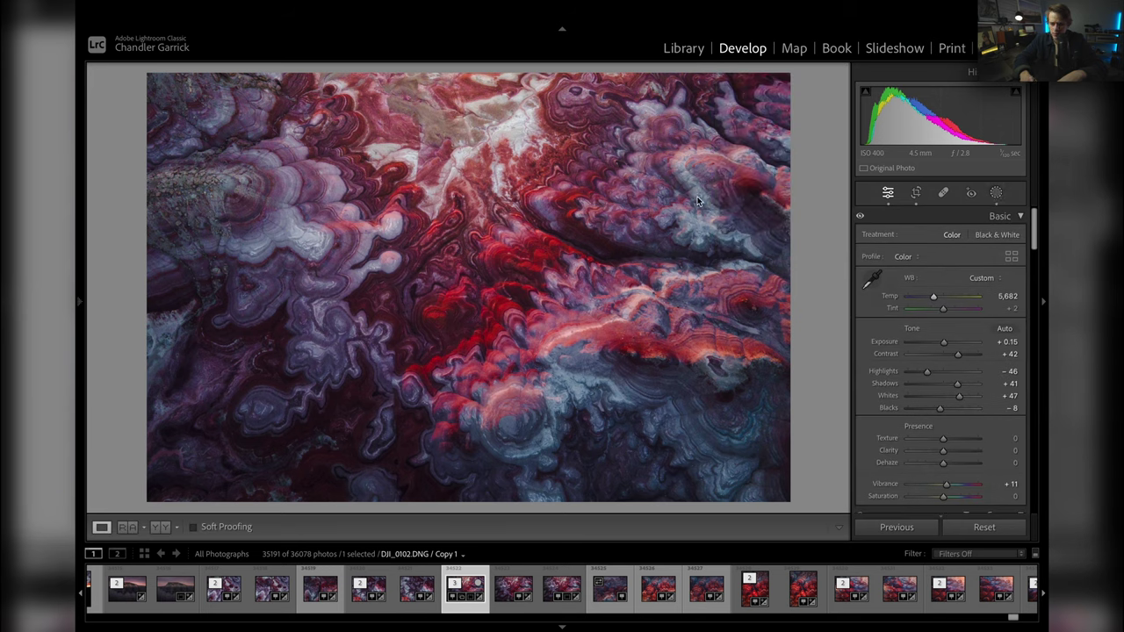
Create a fourth brush mask with Density 73 and paint it over the photo's lower-left area
{"action": "left_click", "coordinate": [996, 193]}
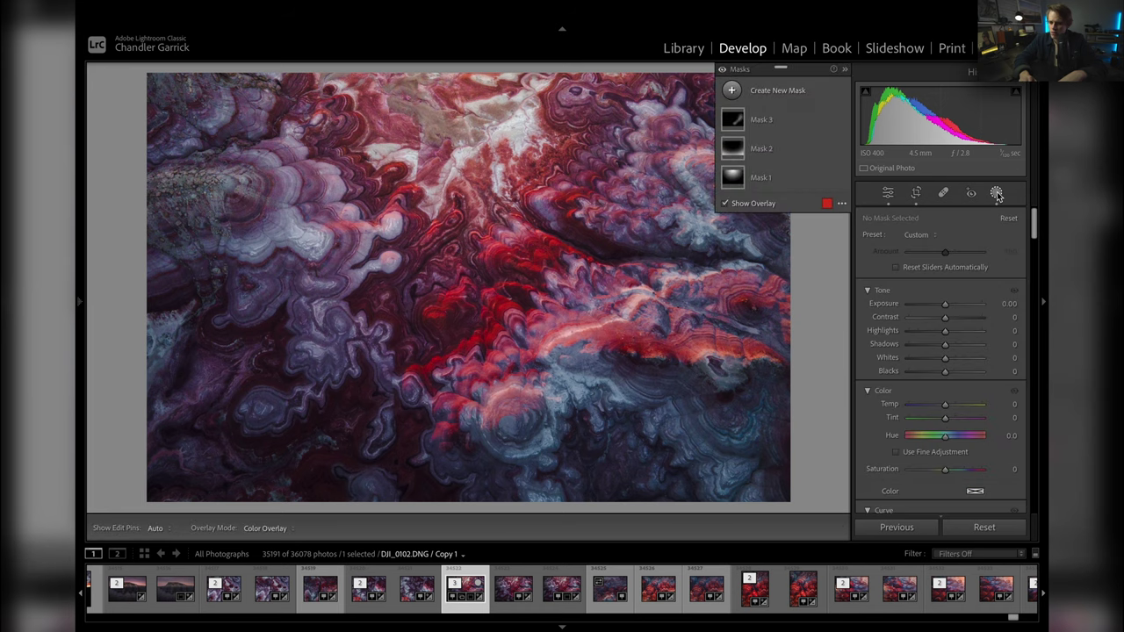
{"action": "left_click", "coordinate": [731, 91]}
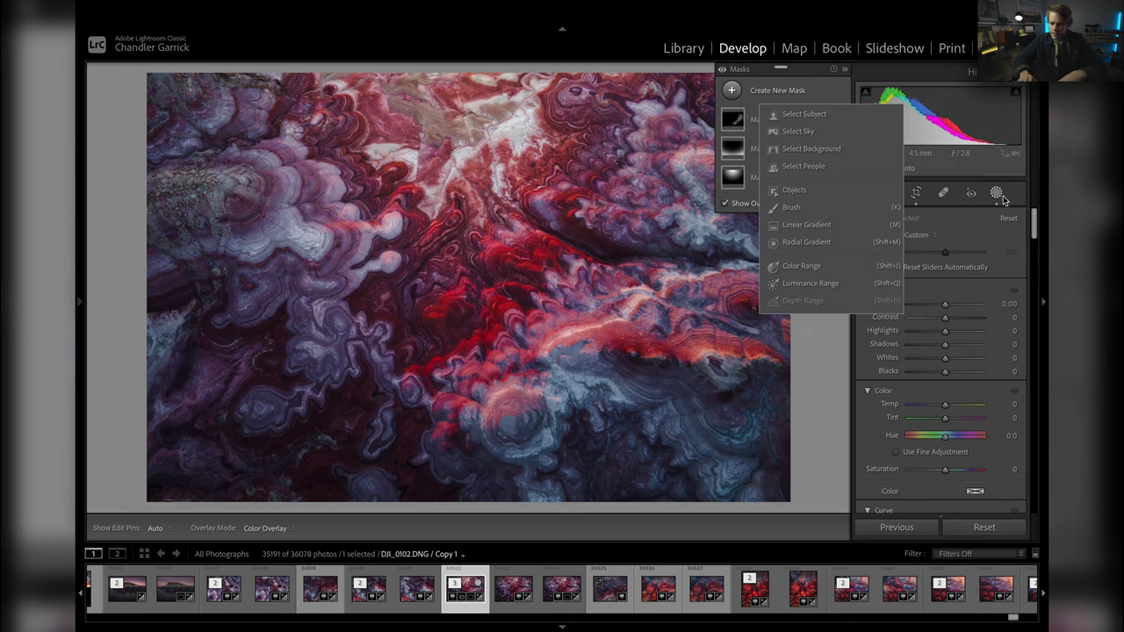
{"action": "left_click", "coordinate": [792, 207]}
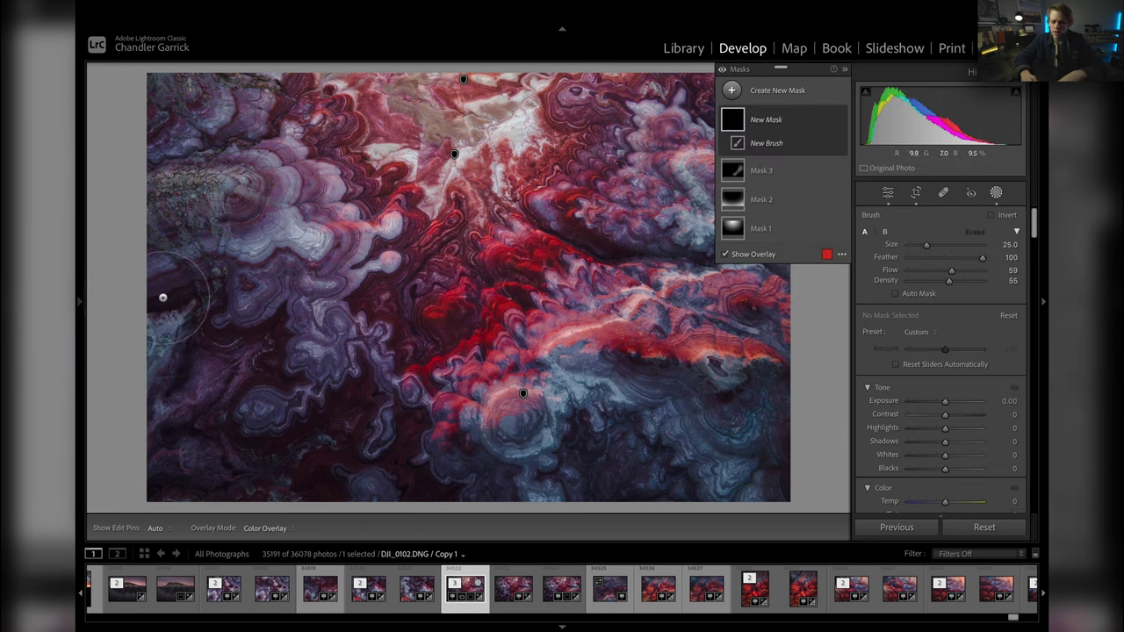
{"action": "left_click", "coordinate": [964, 281]}
{"action": "left_click_drag", "start_coordinate": [961, 282], "coordinate": [963, 282]}
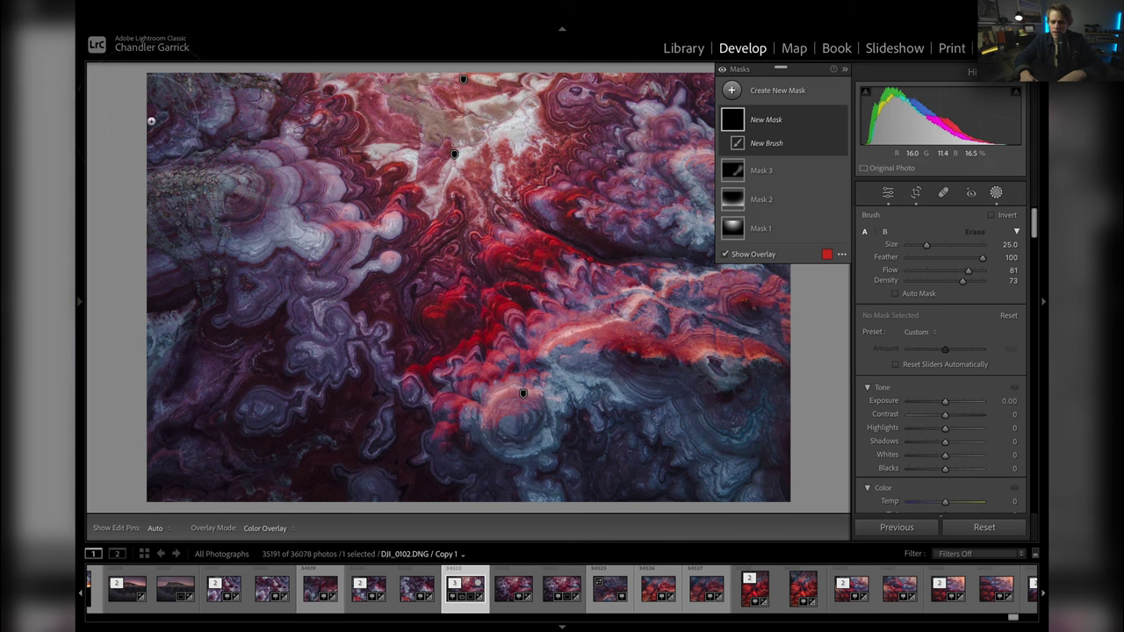
{"action": "key", "text": "h"}
{"action": "mouse_move", "coordinate": [122, 236]}
{"action": "left_mouse_down"}
{"action": "mouse_move", "coordinate": [167, 421]}
{"action": "mouse_move", "coordinate": [221, 447]}
{"action": "mouse_move", "coordinate": [202, 466]}
{"action": "mouse_move", "coordinate": [306, 483]}
{"action": "mouse_move", "coordinate": [486, 484]}
{"action": "mouse_move", "coordinate": [535, 527]}
{"action": "mouse_move", "coordinate": [710, 492]}
{"action": "mouse_move", "coordinate": [720, 444]}
{"action": "mouse_move", "coordinate": [685, 452]}
{"action": "mouse_move", "coordinate": [789, 401]}
{"action": "left_mouse_up"}
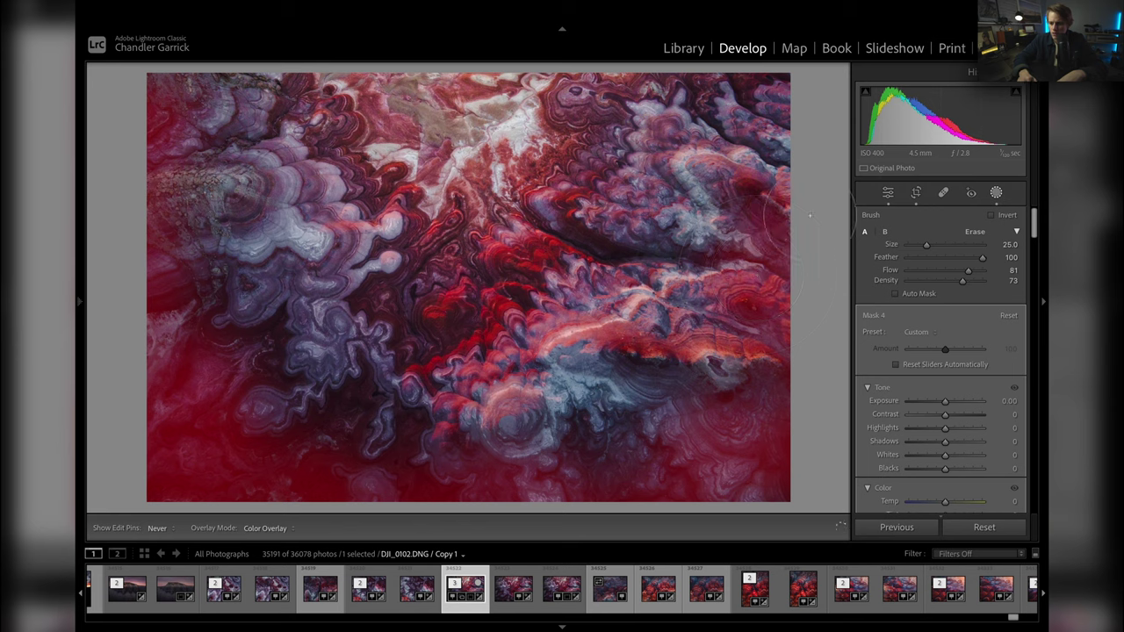
{"action": "key", "text": "h"}
Set the new mask to Exposure −0.29 and Highlights −6, then deselect it
{"action": "left_click_drag", "start_coordinate": [940, 401], "coordinate": [945, 403]}
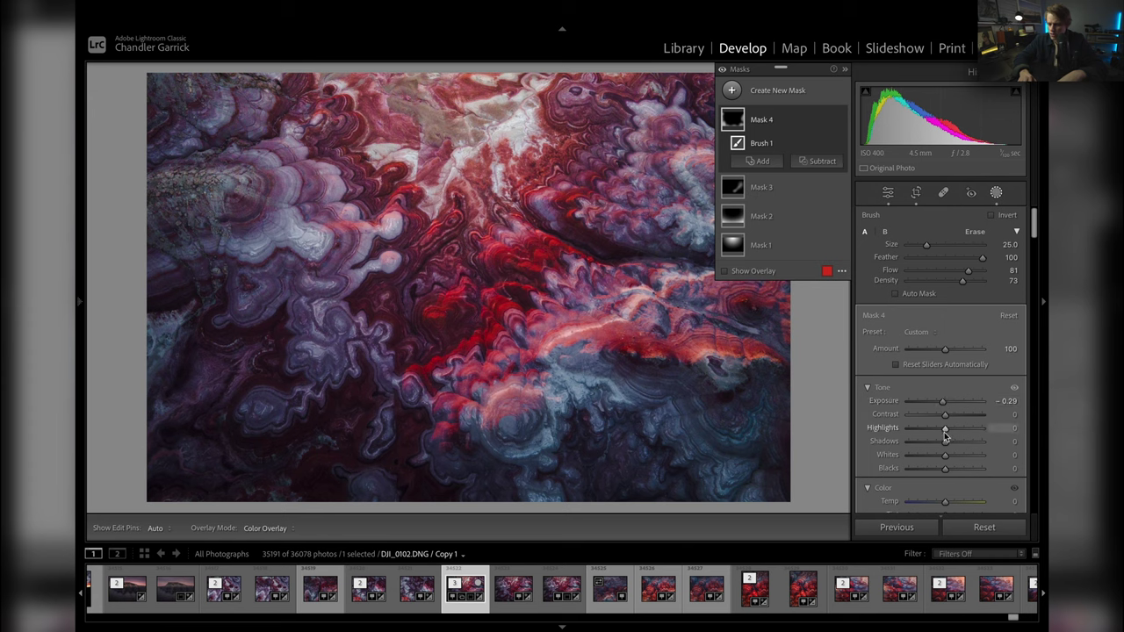
{"action": "left_click_drag", "start_coordinate": [945, 429], "coordinate": [948, 430]}
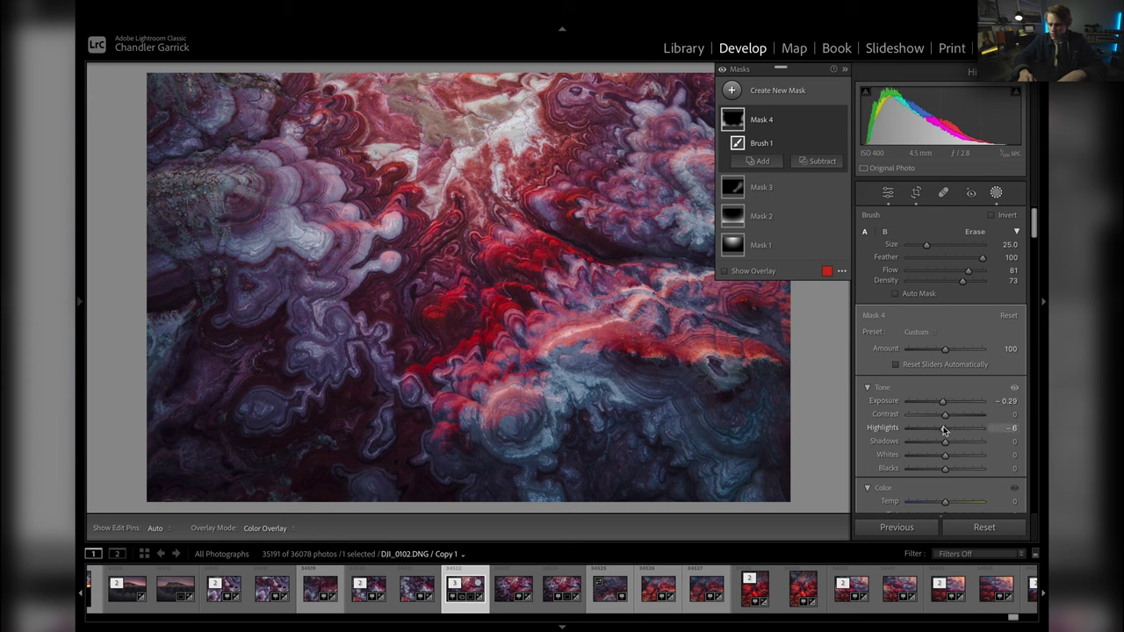
{"action": "left_click", "coordinate": [996, 194]}
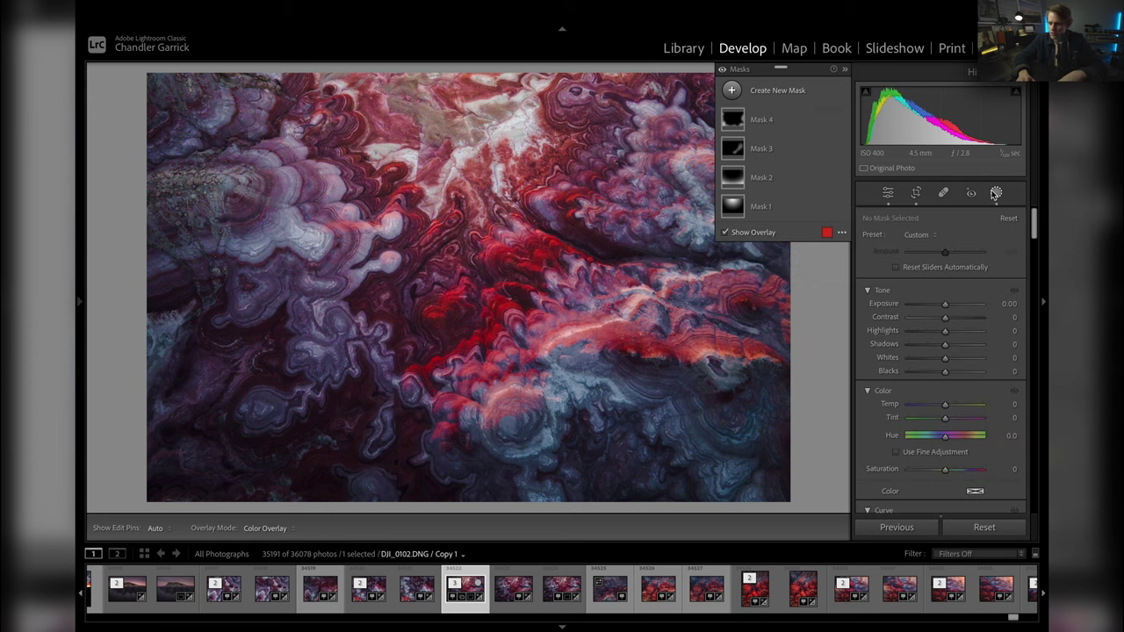
Back in the Basic panel, set Highlights to -78 and Shadows to +19
{"action": "left_click", "coordinate": [996, 193]}
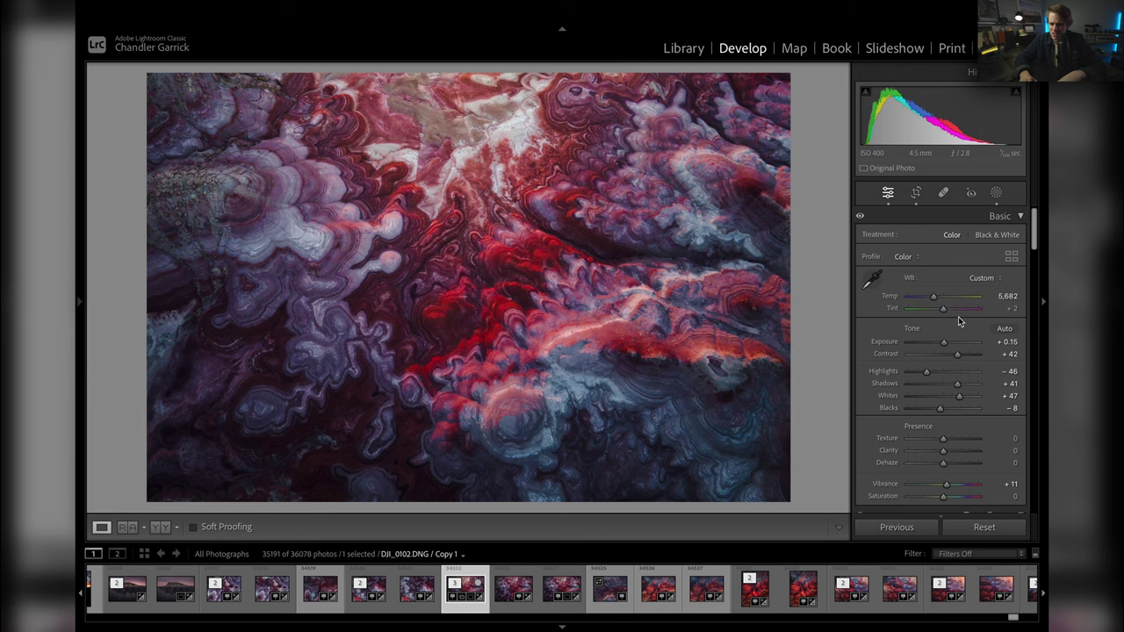
{"action": "left_click", "coordinate": [929, 384]}
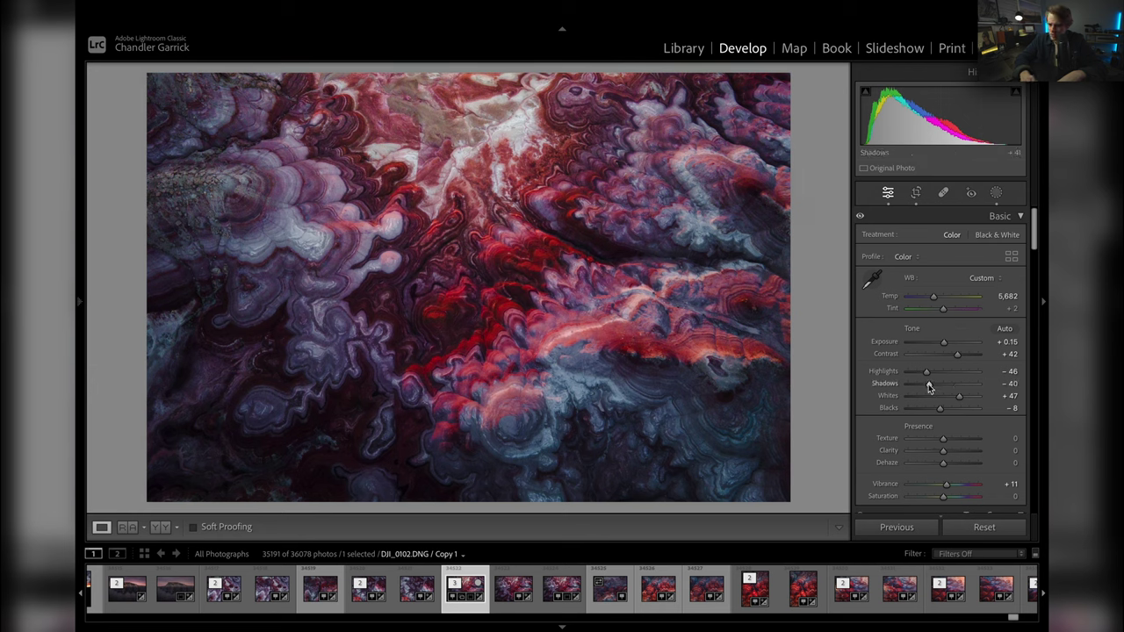
{"action": "mouse_move", "coordinate": [929, 384]}
{"action": "left_mouse_down"}
{"action": "mouse_move", "coordinate": [955, 387]}
{"action": "mouse_move", "coordinate": [915, 371]}
{"action": "left_mouse_up"}
{"action": "scroll", "coordinate": [916, 416], "scroll_direction": "down", "scroll_amount": 3}
{"action": "scroll", "coordinate": [916, 416], "scroll_direction": "down", "scroll_amount": 10}
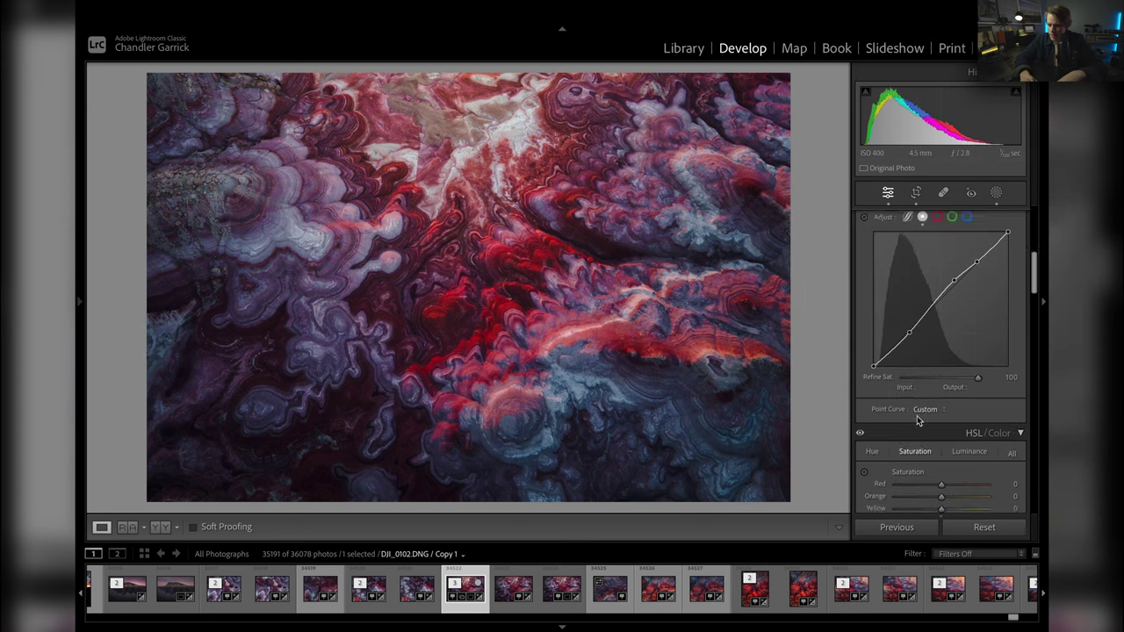
{"action": "scroll", "coordinate": [916, 418], "scroll_direction": "down", "scroll_amount": 3}
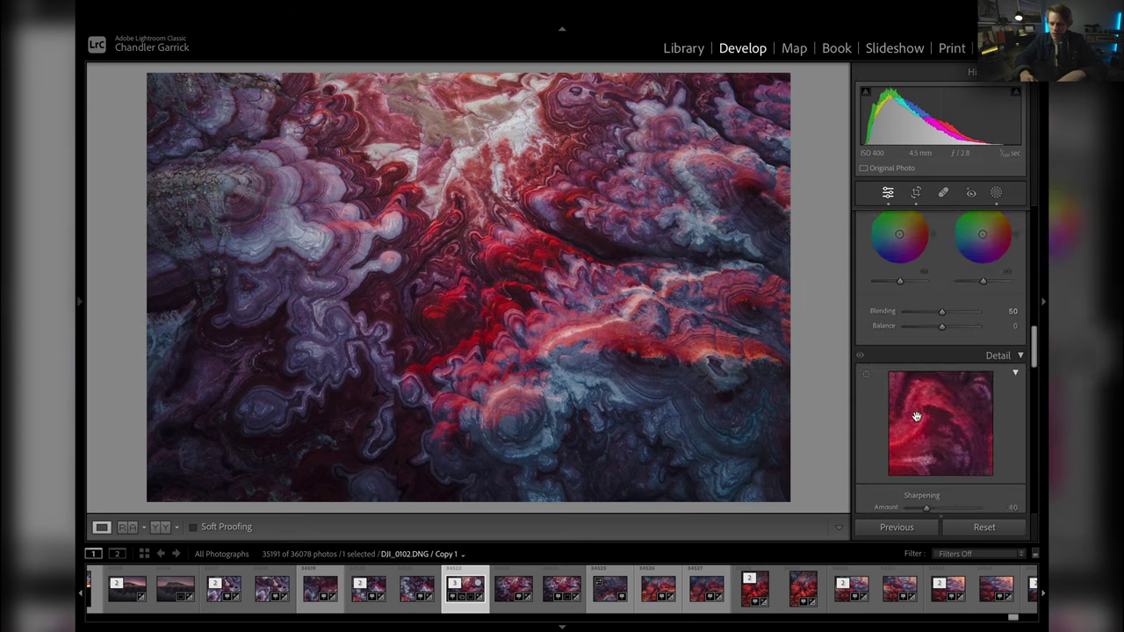
{"action": "scroll", "coordinate": [916, 418], "scroll_direction": "up", "scroll_amount": 12}
{"action": "scroll", "coordinate": [916, 417], "scroll_direction": "up", "scroll_amount": 3}
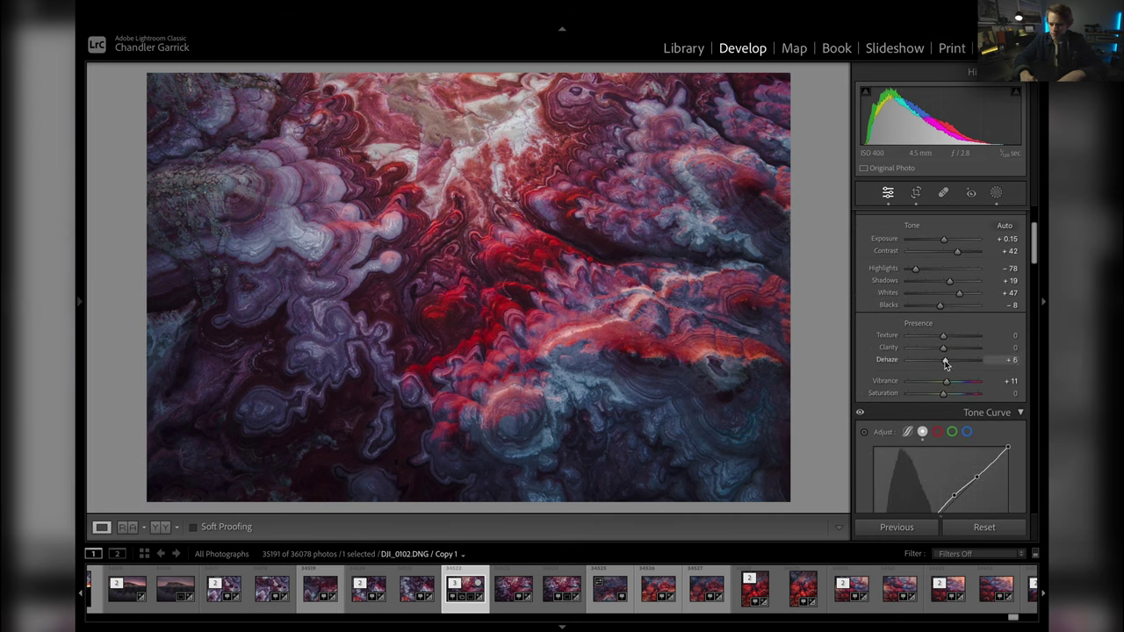
Add Dehaze +16 and raise the tone curve's black point to about output 6
{"action": "left_click_drag", "start_coordinate": [947, 359], "coordinate": [948, 363]}
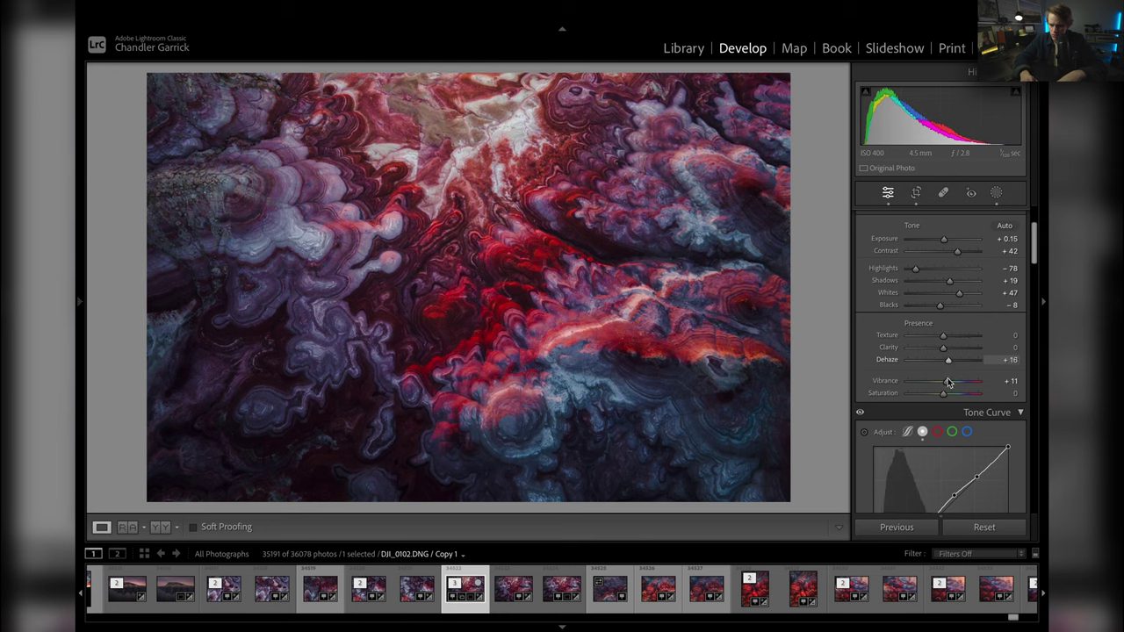
{"action": "scroll", "coordinate": [944, 380], "scroll_direction": "down", "scroll_amount": 6}
{"action": "left_click_drag", "start_coordinate": [874, 409], "coordinate": [874, 407]}
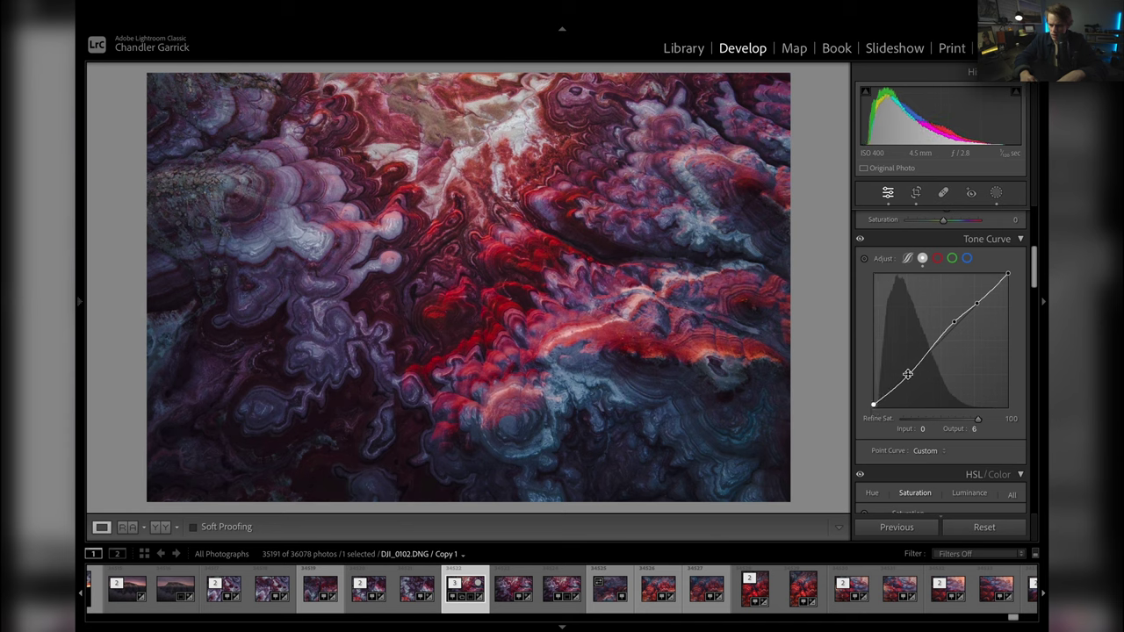
Lift the tone curve's midtone point to input 149, output 160, and reopen the mask list
{"action": "mouse_move", "coordinate": [957, 328]}
{"action": "left_mouse_down"}
{"action": "mouse_move", "coordinate": [979, 302]}
{"action": "mouse_move", "coordinate": [952, 323]}
{"action": "left_mouse_up"}
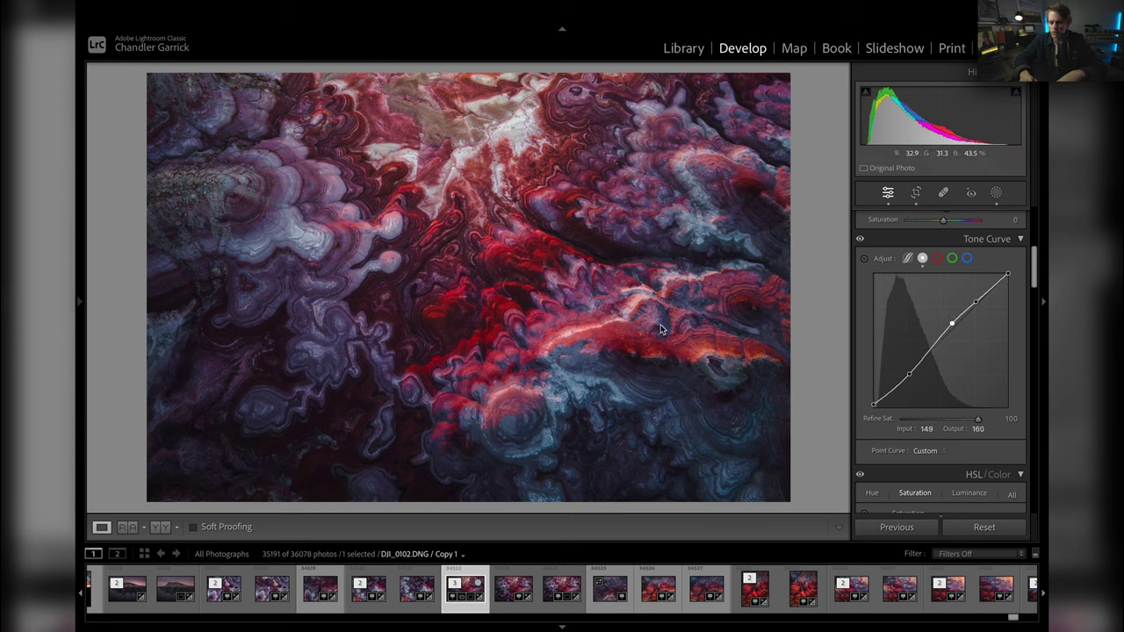
{"action": "left_click", "coordinate": [996, 192]}
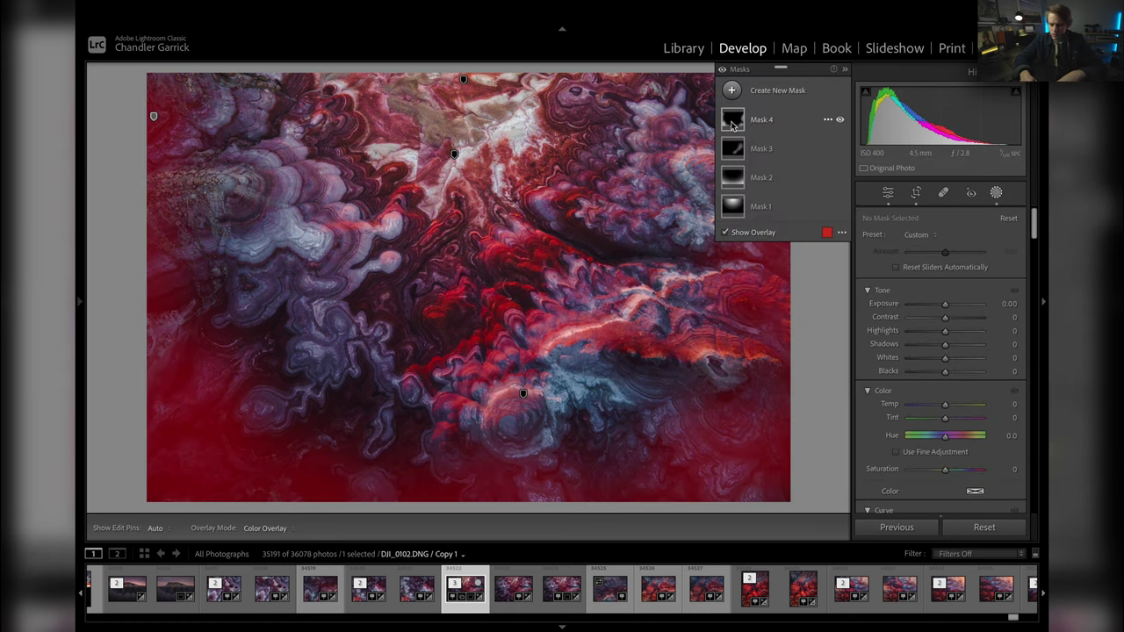
Move Mask 1's radial gradient higher, stretch it downward and wider, then exit masking
{"action": "left_click", "coordinate": [731, 210]}
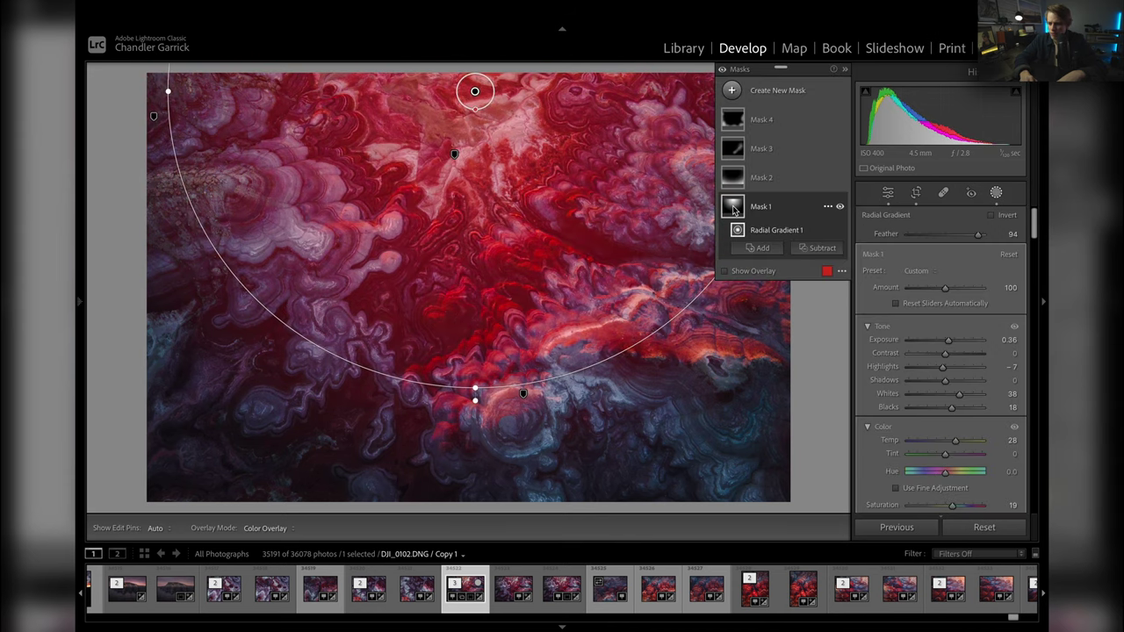
{"action": "left_click_drag", "start_coordinate": [475, 92], "coordinate": [476, 60]}
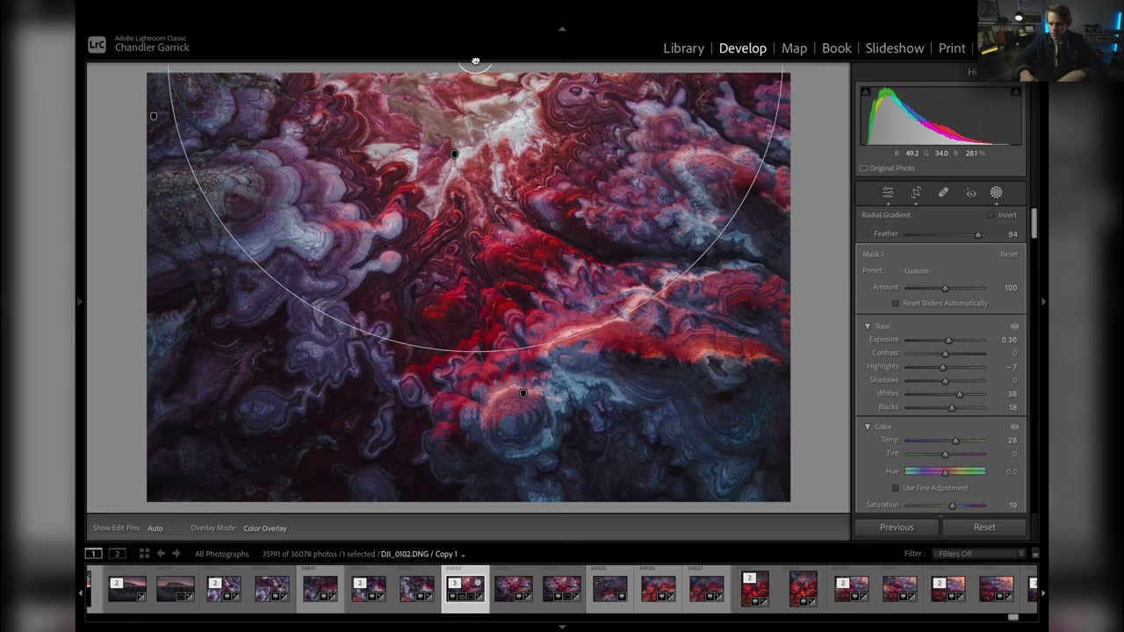
{"action": "left_click_drag", "start_coordinate": [477, 366], "coordinate": [477, 445]}
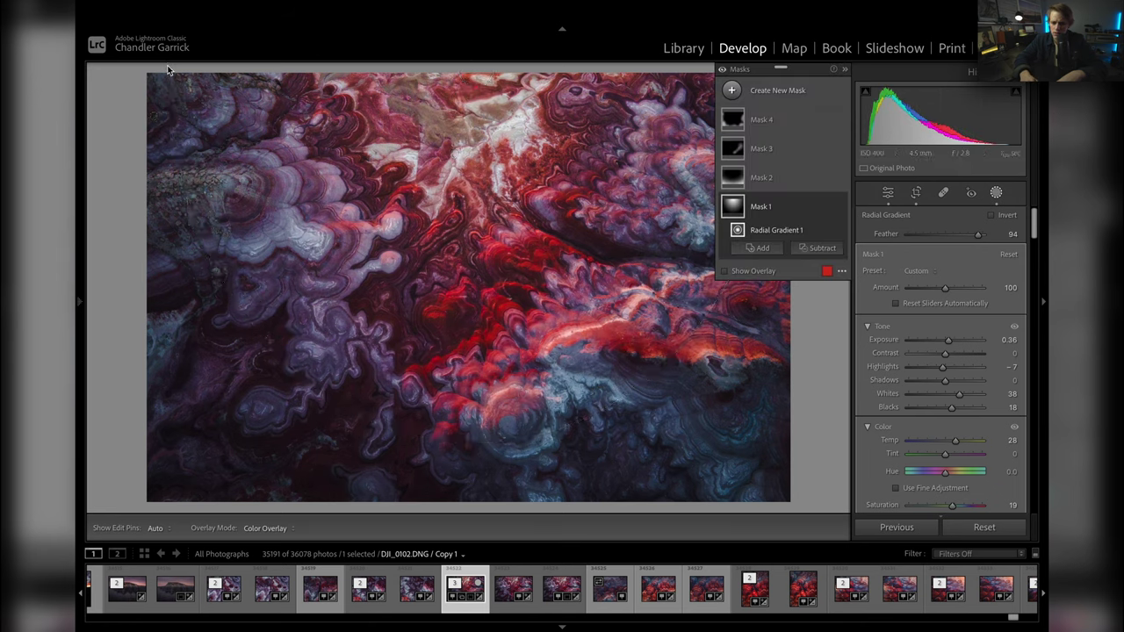
{"action": "key", "text": "ctrl+minus"}
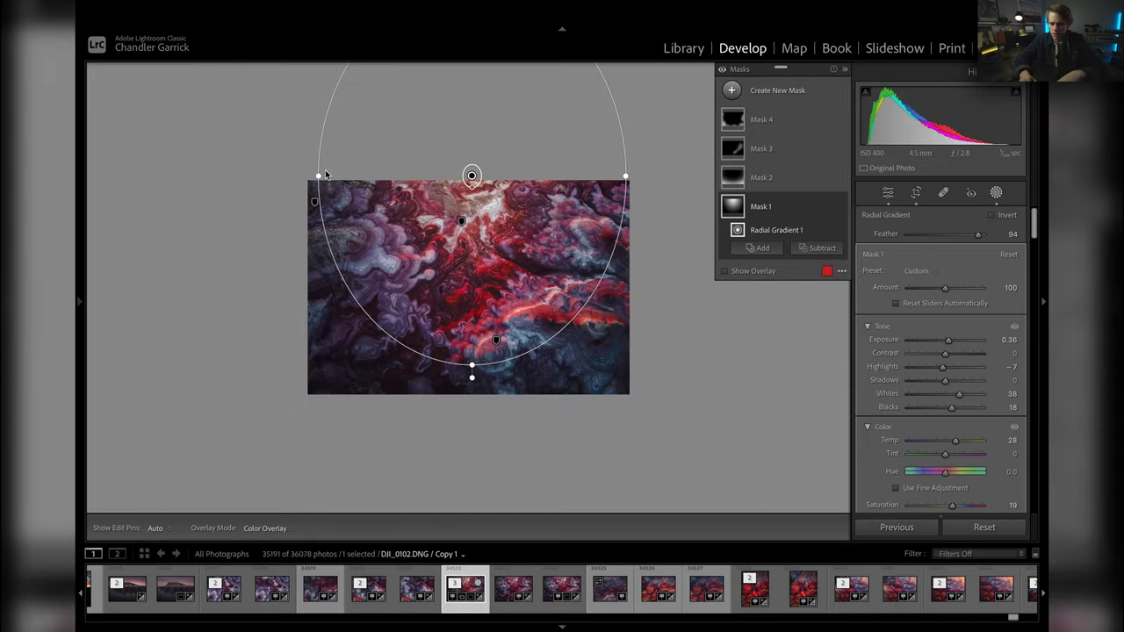
{"action": "mouse_move", "coordinate": [325, 175]}
{"action": "left_mouse_down"}
{"action": "mouse_move", "coordinate": [286, 176]}
{"action": "mouse_move", "coordinate": [312, 176]}
{"action": "left_mouse_up"}
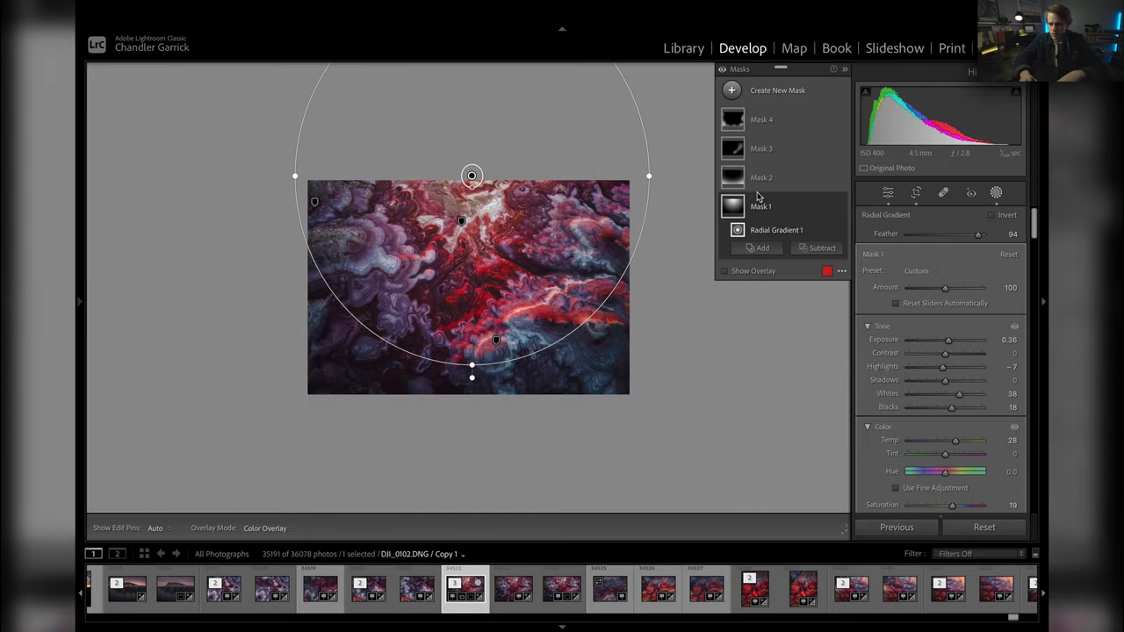
{"action": "left_click", "coordinate": [996, 193]}
{"action": "key", "text": "ctrl+equal"}
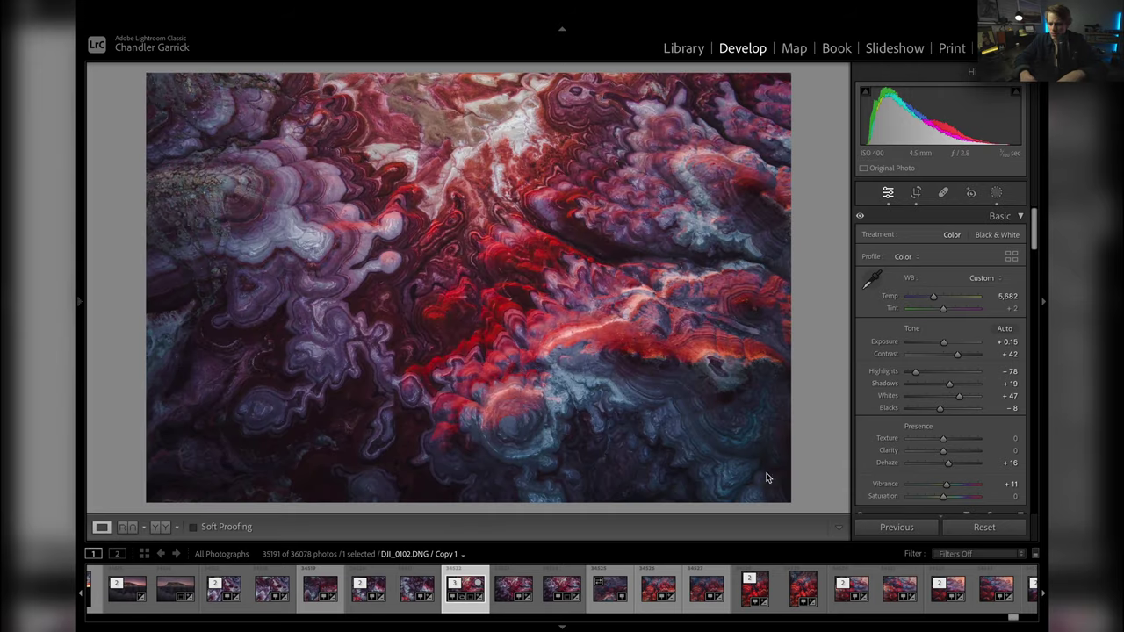
Narrow Mask 1's radial gradient evenly on both sides and set its feather to 91
{"action": "scroll", "coordinate": [933, 493], "scroll_direction": "down", "scroll_amount": 5}
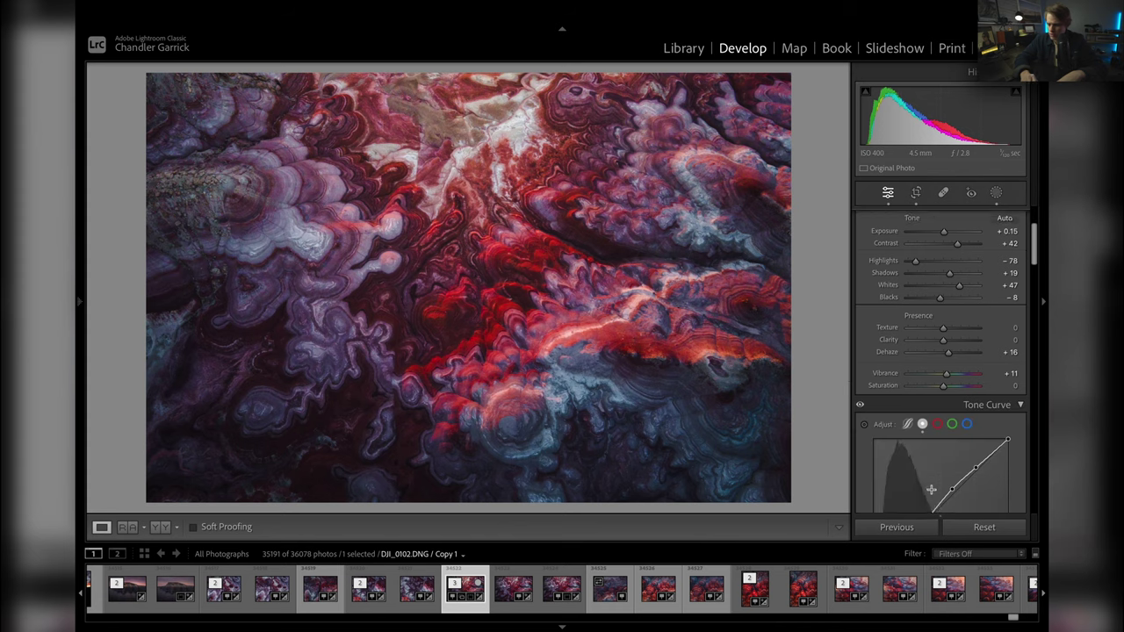
{"action": "scroll", "coordinate": [933, 493], "scroll_direction": "up", "scroll_amount": 4}
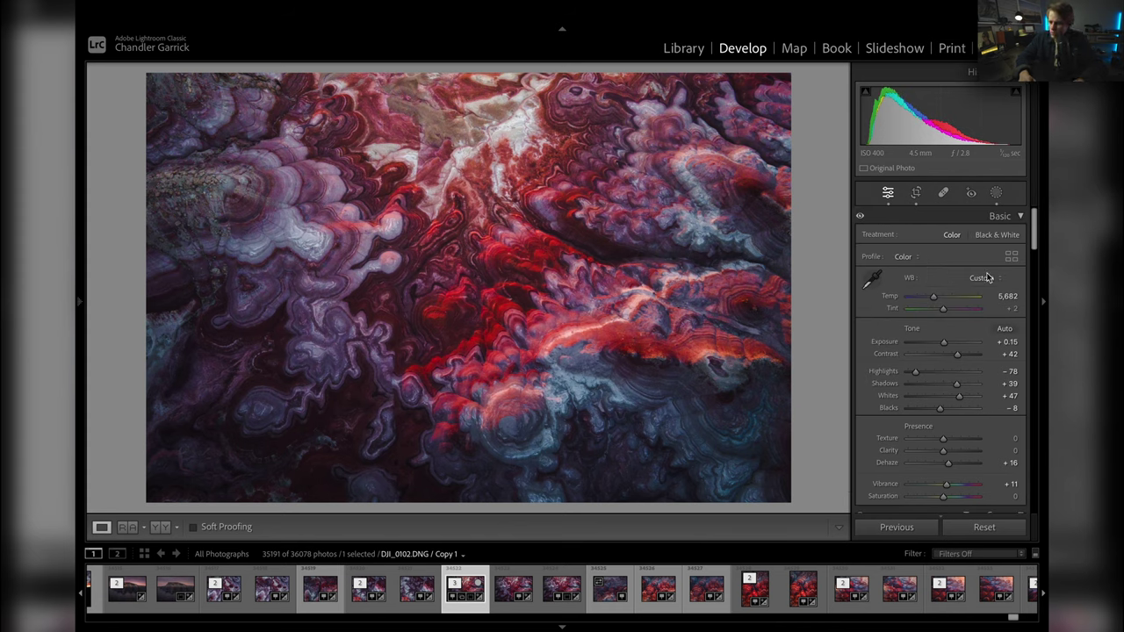
{"action": "left_click", "coordinate": [996, 193]}
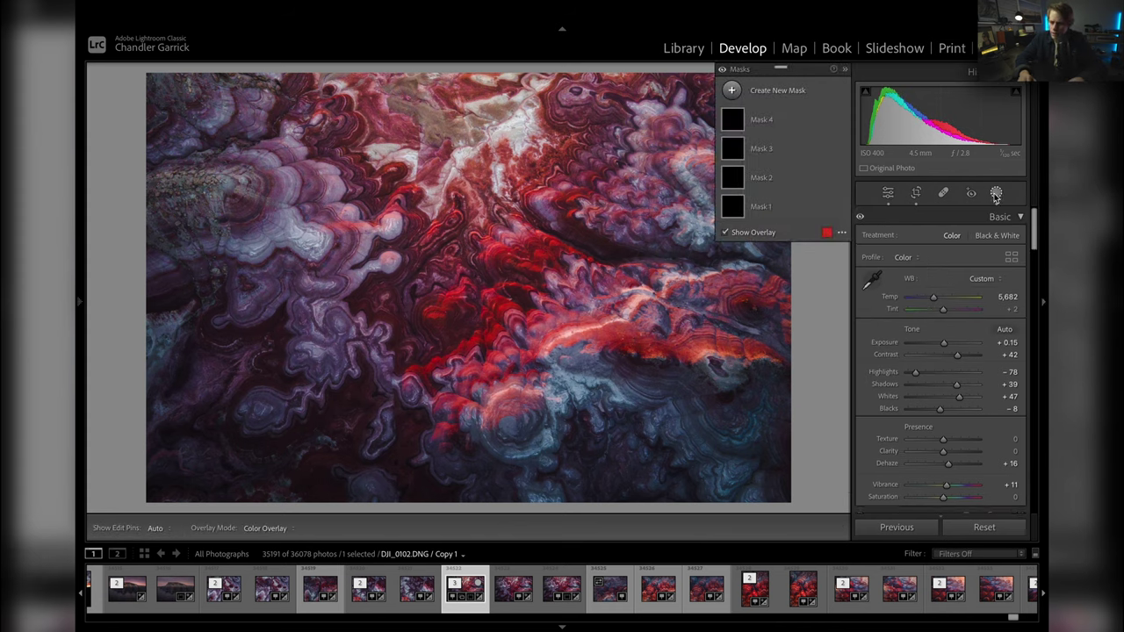
{"action": "left_click", "coordinate": [731, 207]}
{"action": "left_click", "coordinate": [738, 230]}
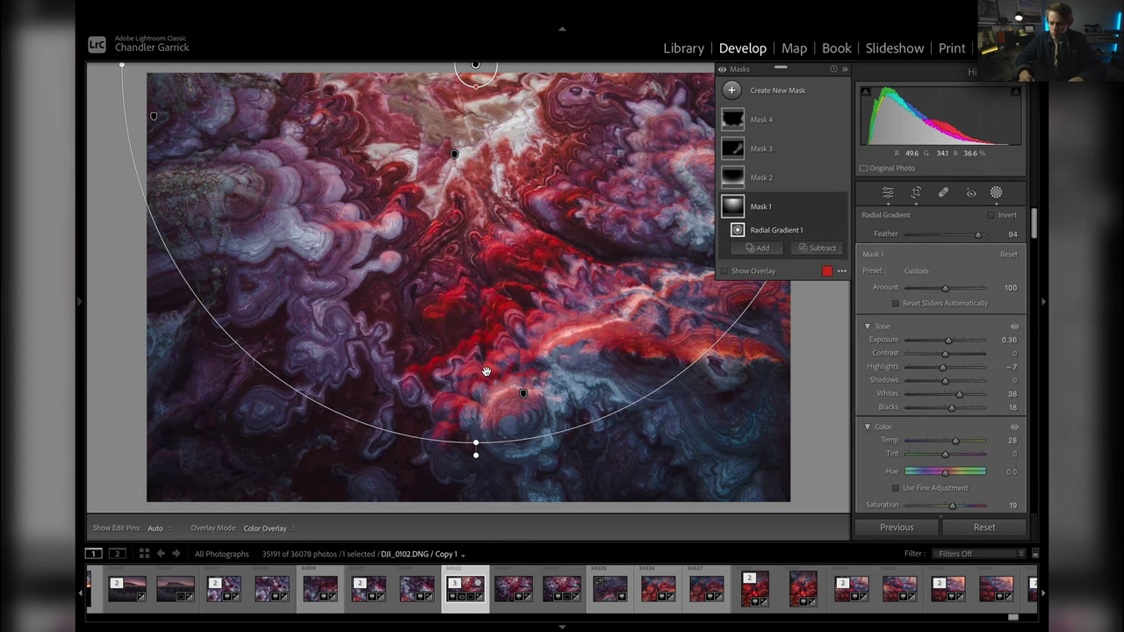
{"action": "left_click", "coordinate": [518, 294]}
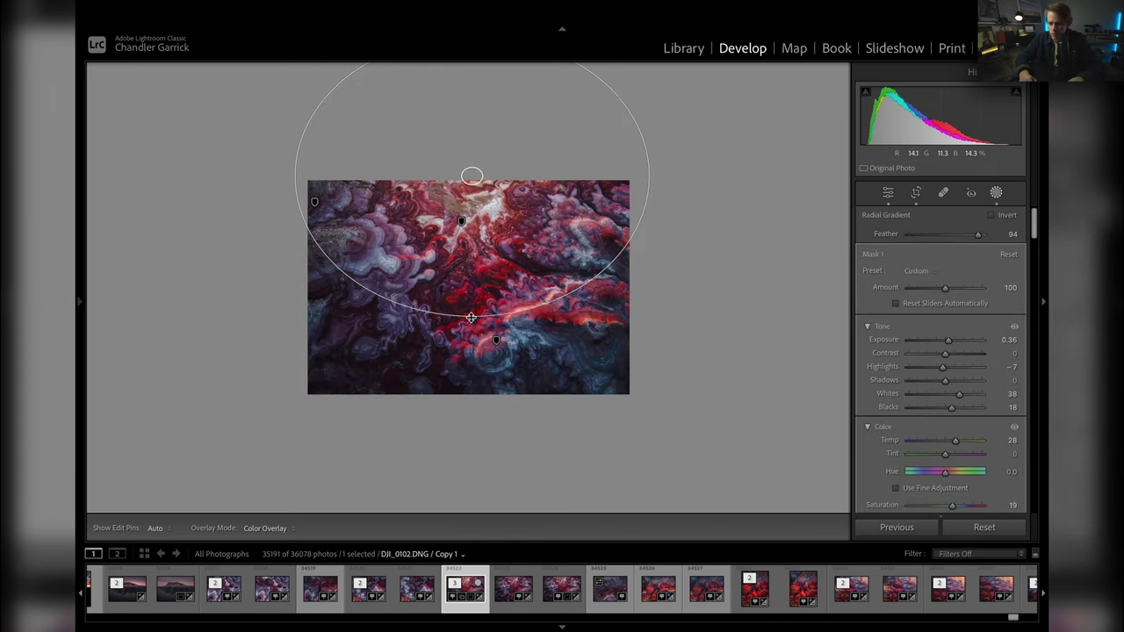
{"action": "left_click_drag", "start_coordinate": [296, 176], "coordinate": [326, 175]}
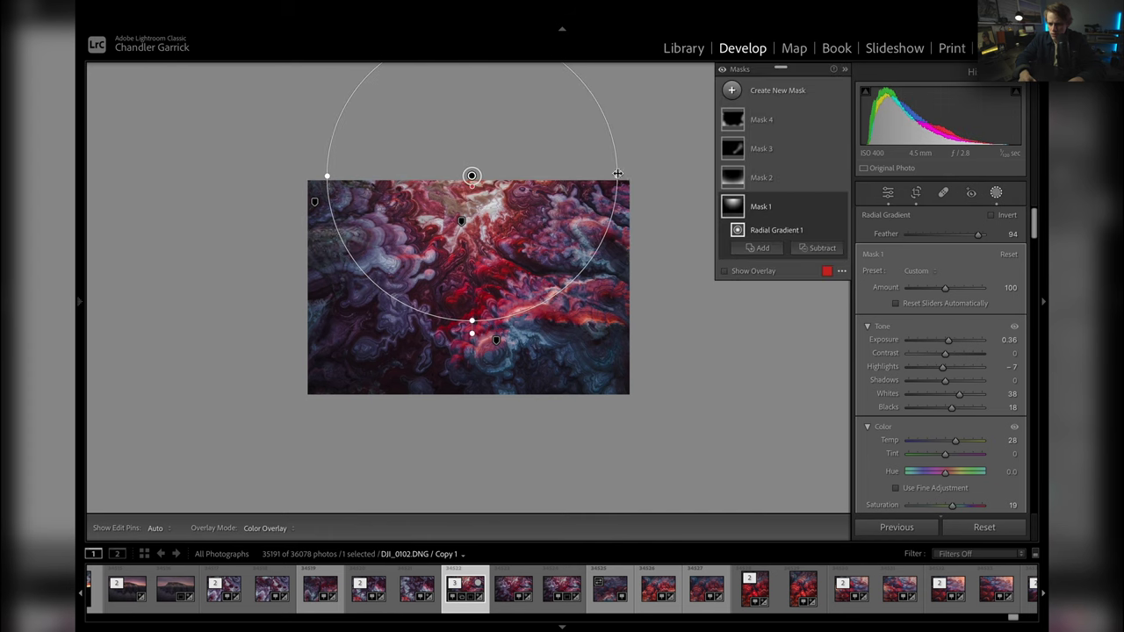
{"action": "left_click_drag", "start_coordinate": [619, 175], "coordinate": [609, 178]}
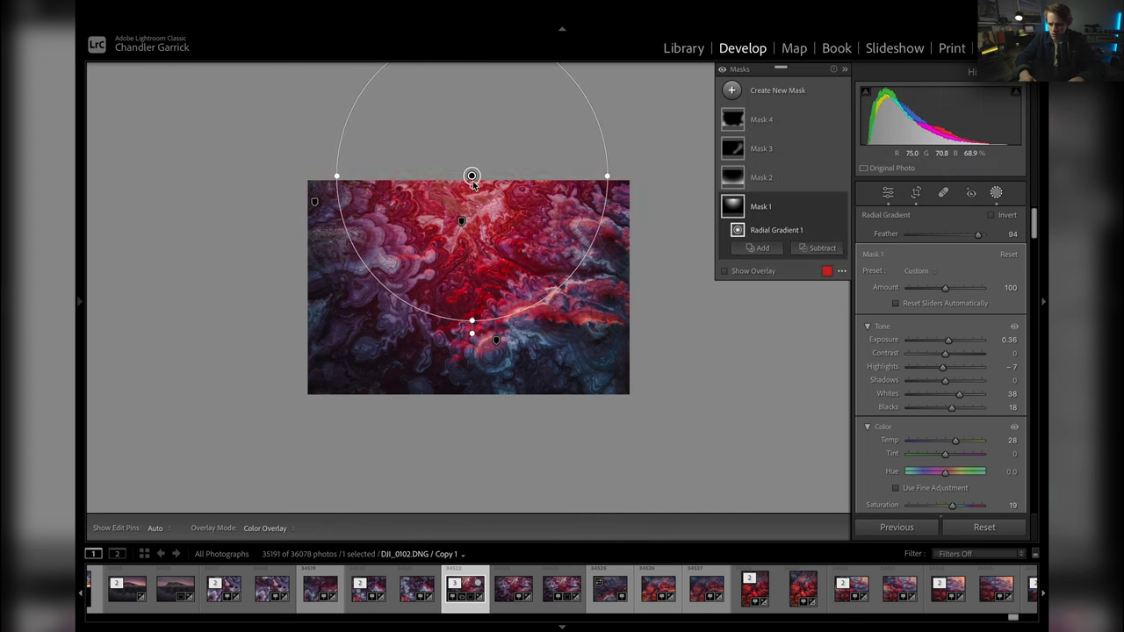
{"action": "left_click_drag", "start_coordinate": [472, 183], "coordinate": [471, 177]}
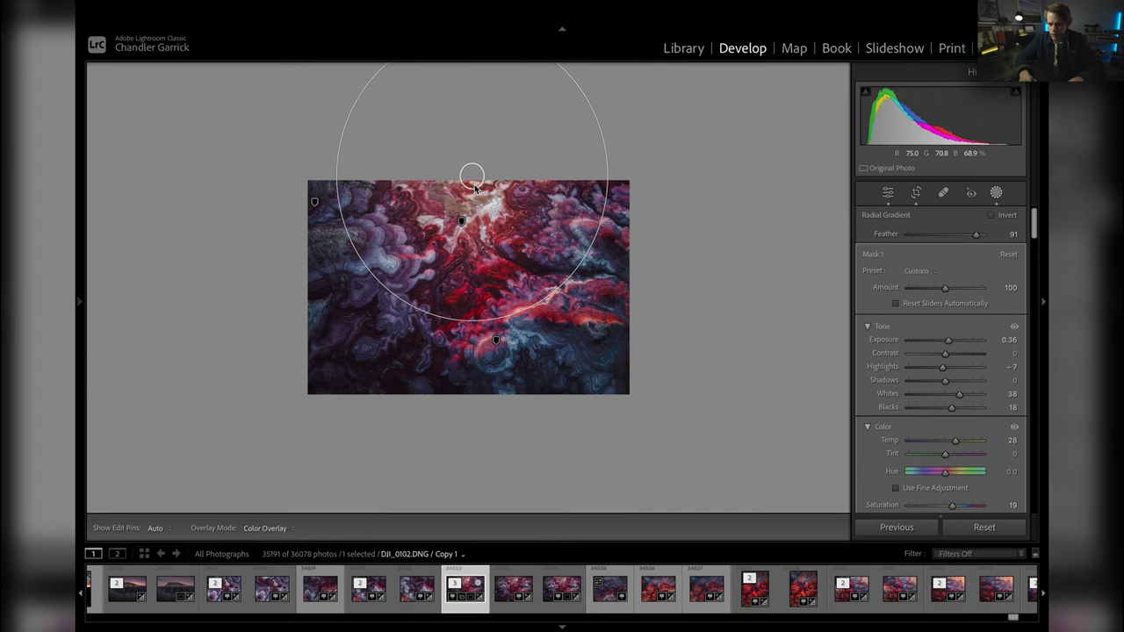
Reshape Mask 2's inverted gradient ellipses, lowering its feather to 27, then exit masking
{"action": "left_click", "coordinate": [816, 177]}
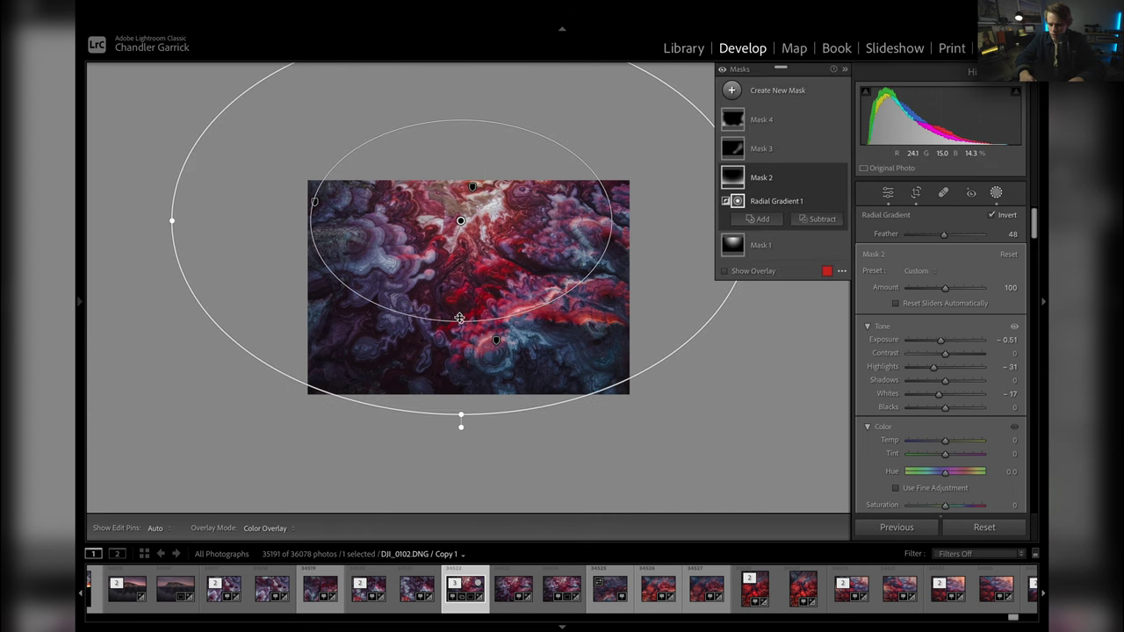
{"action": "left_click_drag", "start_coordinate": [461, 345], "coordinate": [460, 361]}
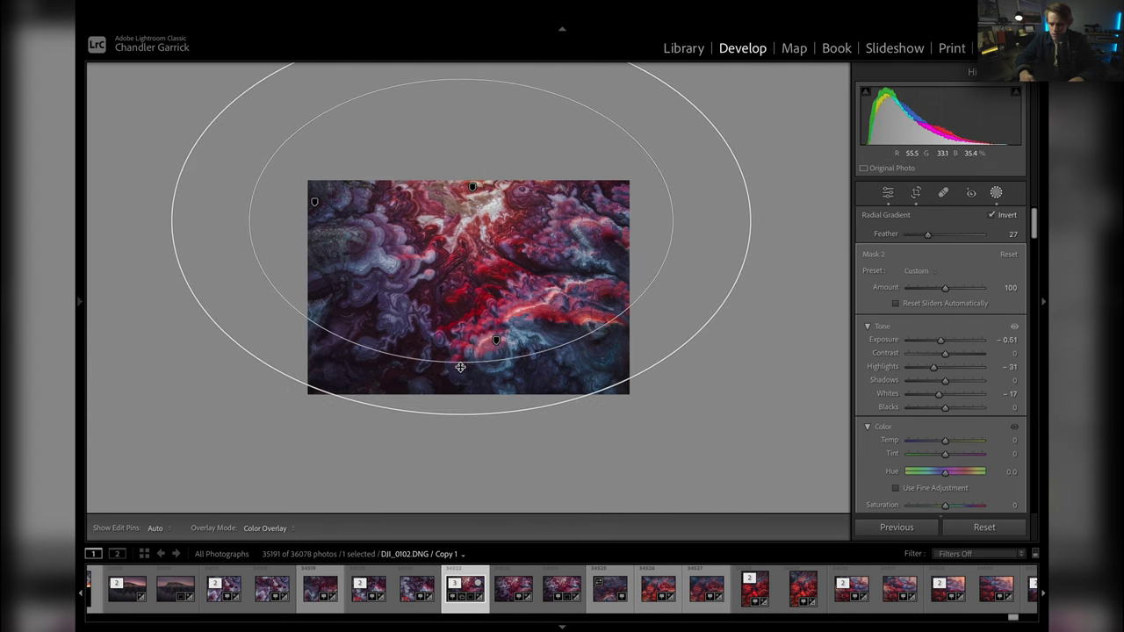
{"action": "left_click_drag", "start_coordinate": [172, 220], "coordinate": [183, 219]}
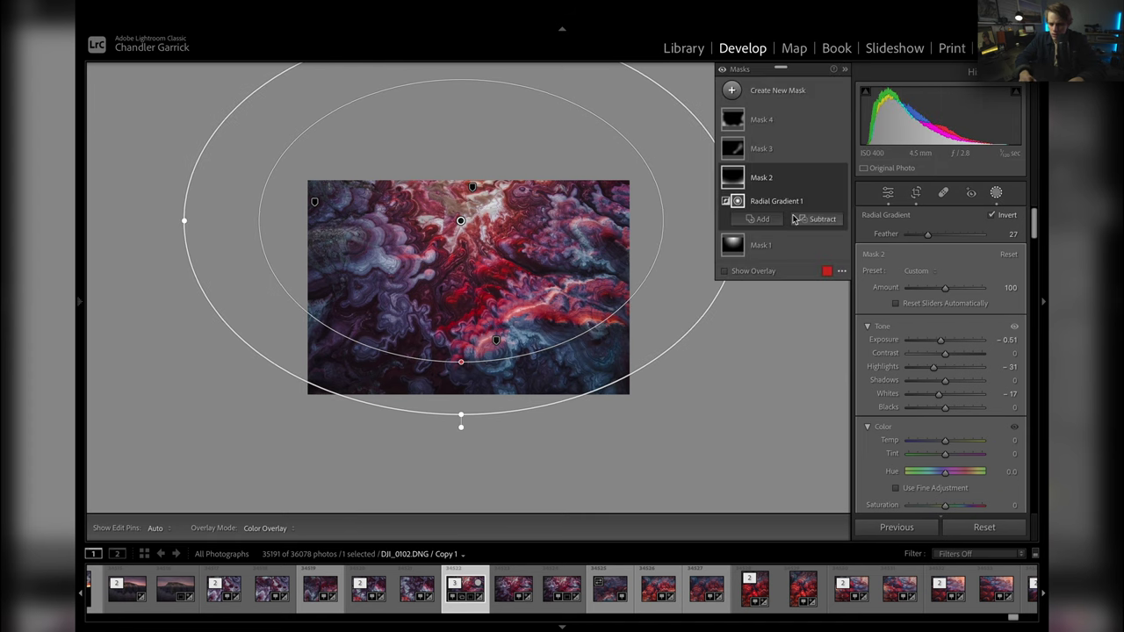
{"action": "left_click", "coordinate": [996, 193]}
{"action": "left_click", "coordinate": [479, 327]}
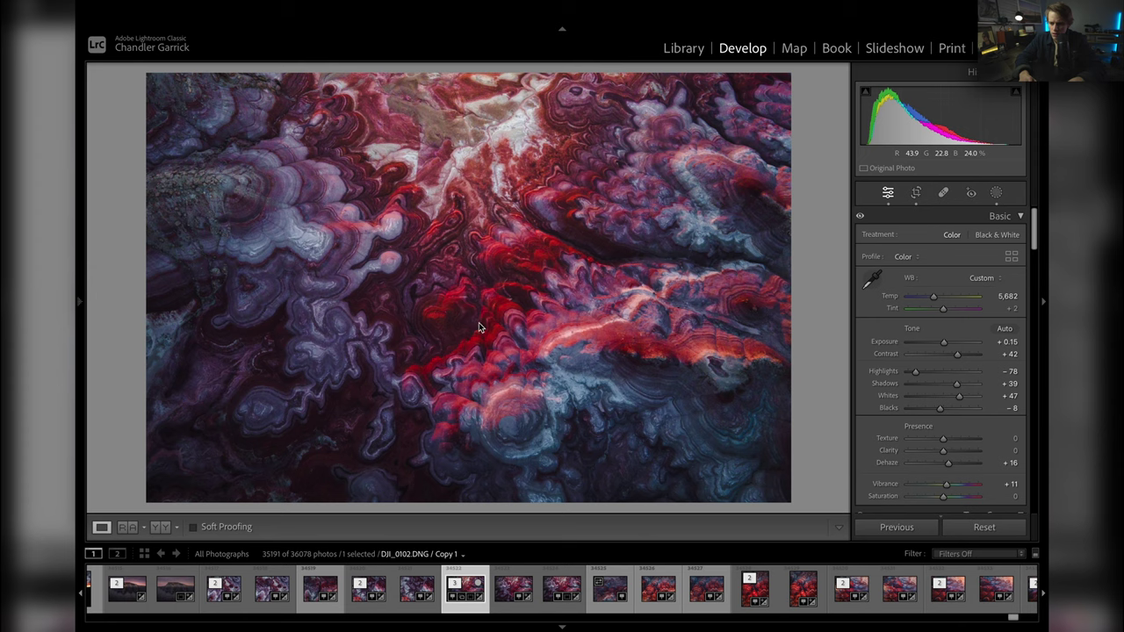
Briefly preview soft proofing, then set Whites to +53 and Highlights to -99
{"action": "left_click", "coordinate": [192, 528]}
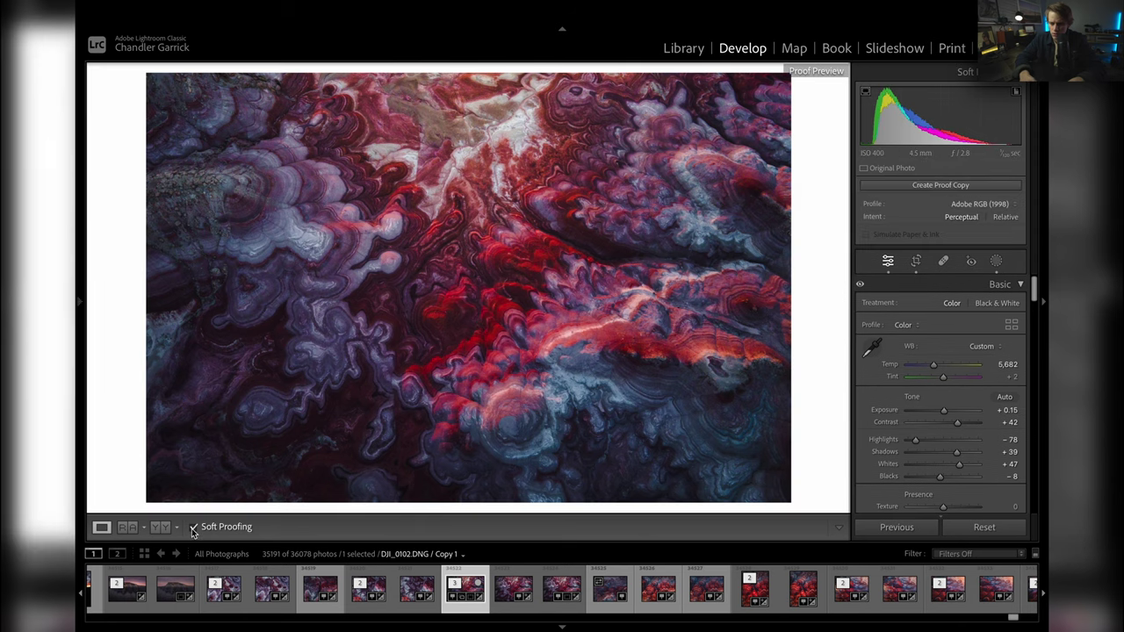
{"action": "left_click", "coordinate": [192, 527]}
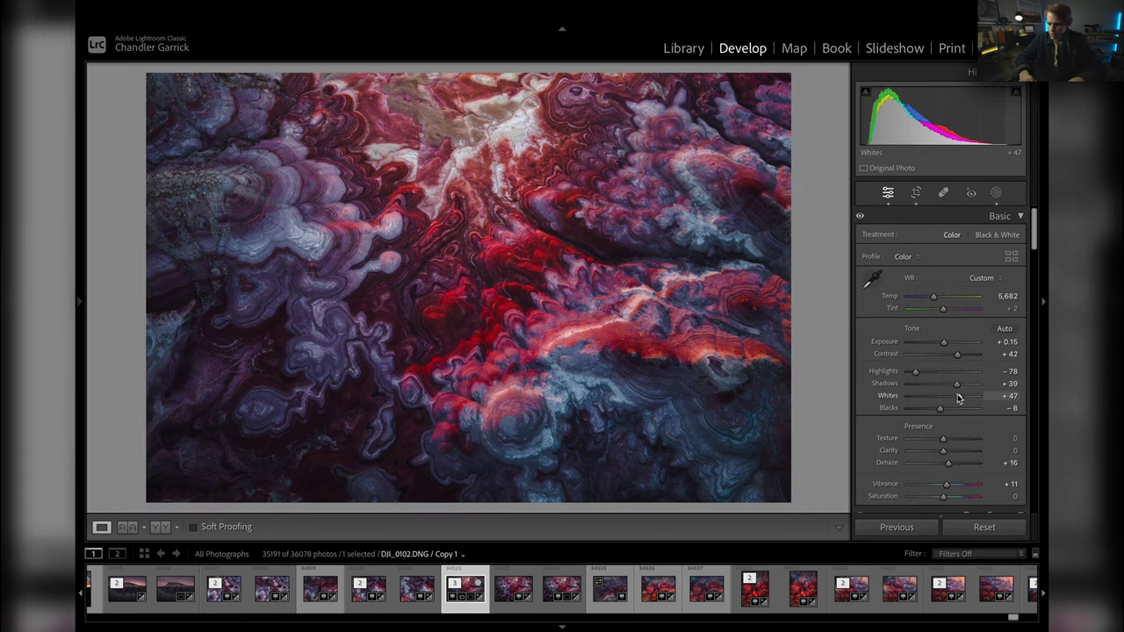
{"action": "left_click_drag", "start_coordinate": [959, 400], "coordinate": [908, 374]}
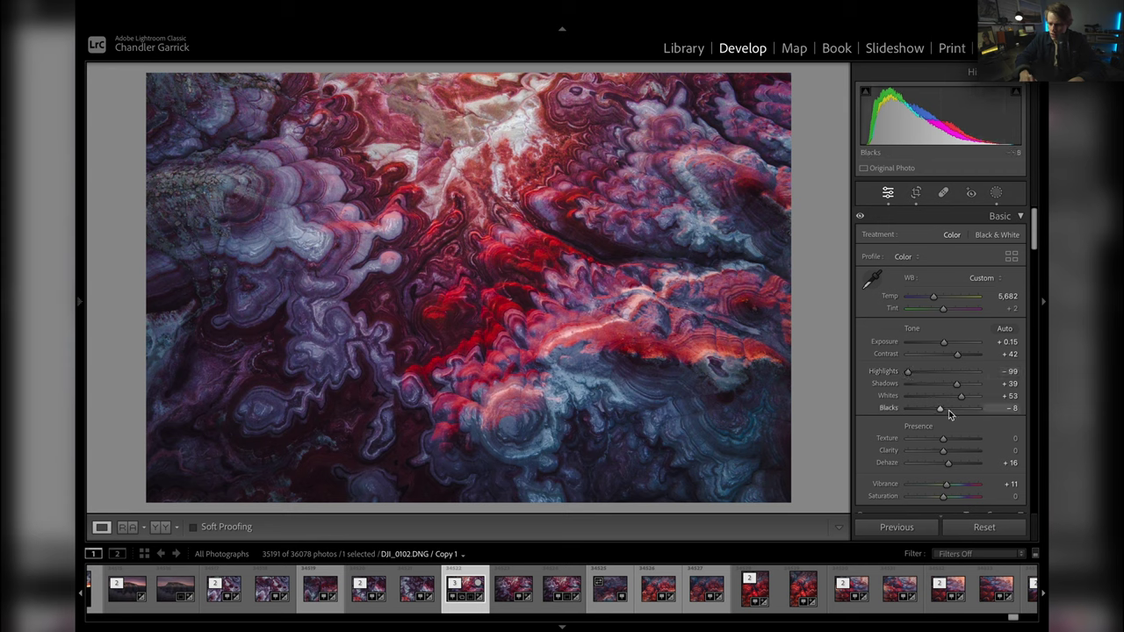
{"action": "scroll", "coordinate": [948, 413], "scroll_direction": "down", "scroll_amount": 10}
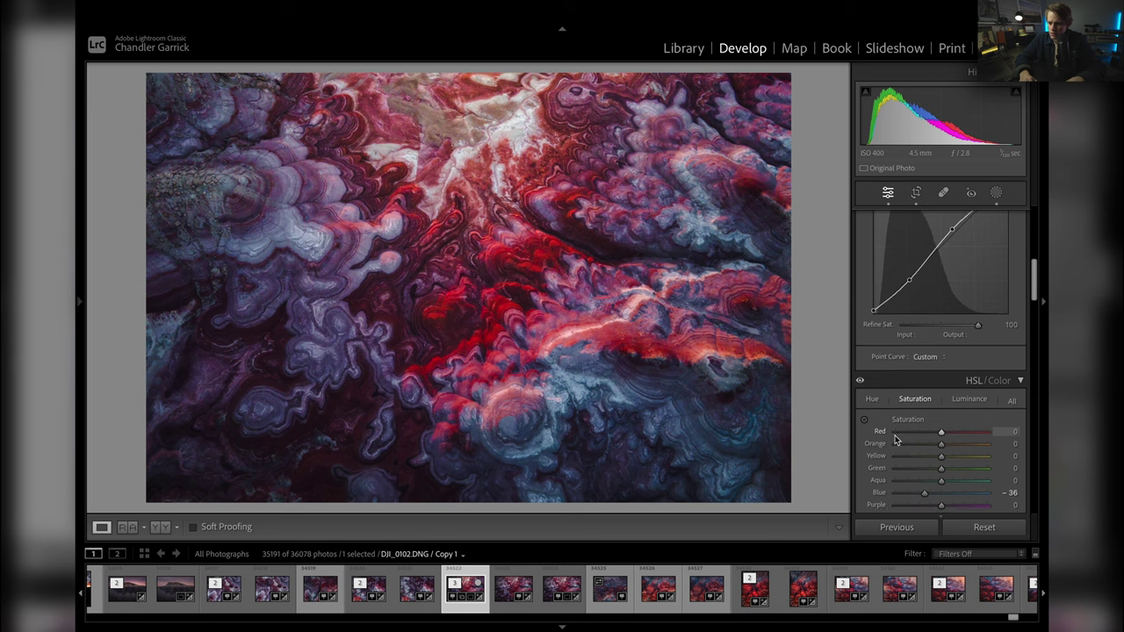
Brighten purple luminance, set Blue saturation -56 and Purple +8, and reset Magenta saturation
{"action": "scroll", "coordinate": [896, 440], "scroll_direction": "down", "scroll_amount": 2}
{"action": "left_click", "coordinate": [970, 338]}
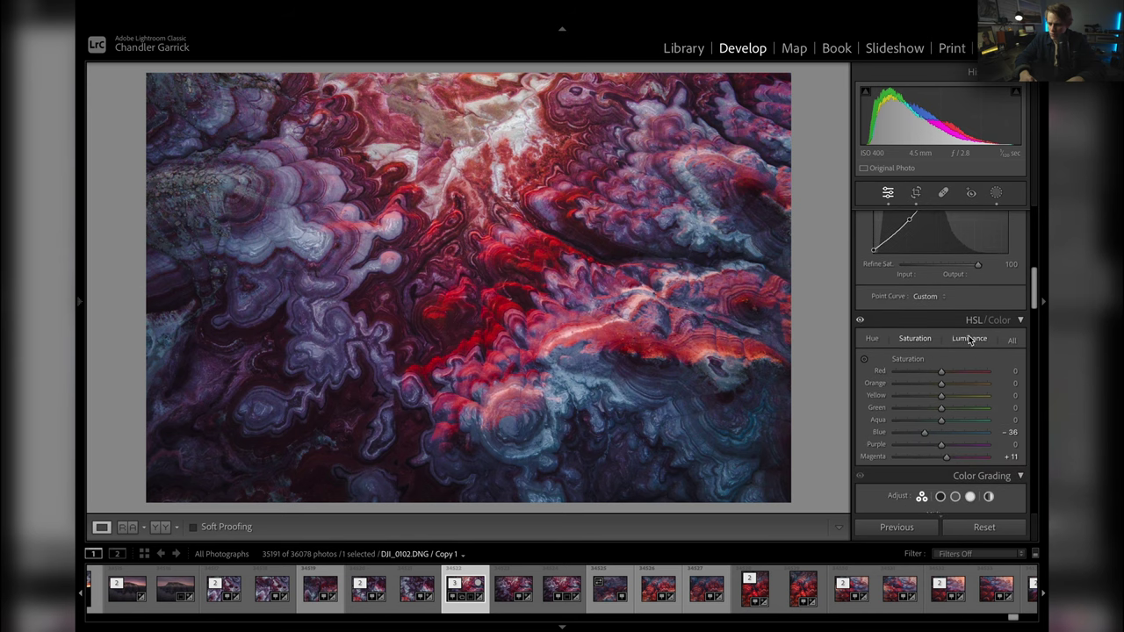
{"action": "mouse_move", "coordinate": [942, 448]}
{"action": "left_mouse_down"}
{"action": "mouse_move", "coordinate": [955, 451]}
{"action": "mouse_move", "coordinate": [928, 432]}
{"action": "left_mouse_up"}
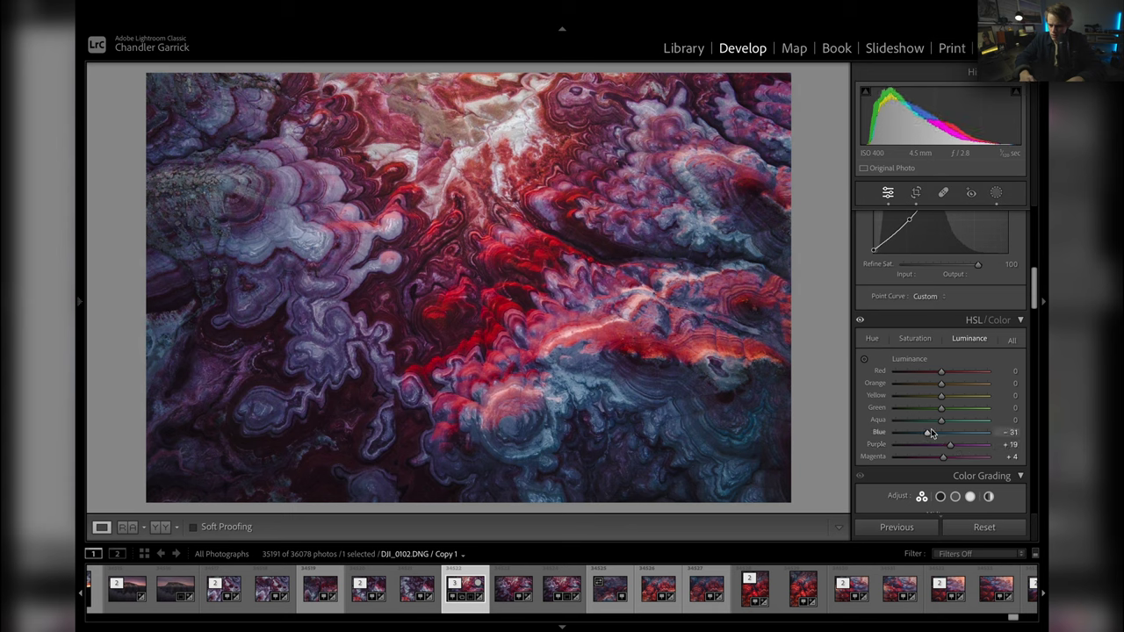
{"action": "key", "text": "ctrl+alt+shift+s"}
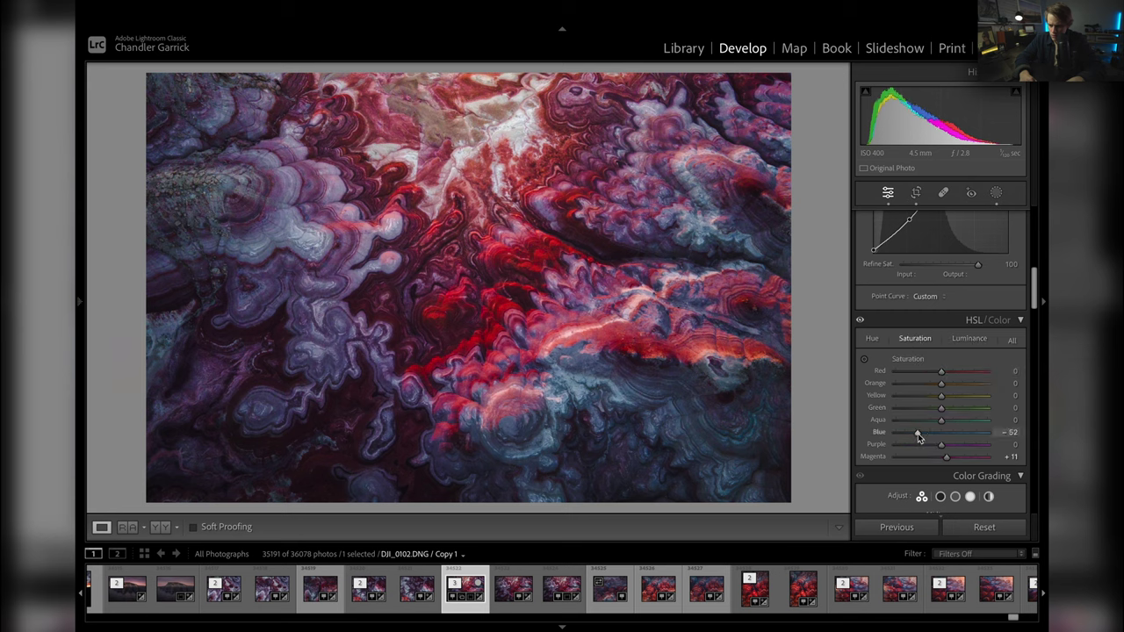
{"action": "mouse_move", "coordinate": [918, 433]}
{"action": "left_mouse_down"}
{"action": "mouse_move", "coordinate": [907, 437]}
{"action": "mouse_move", "coordinate": [917, 436]}
{"action": "left_mouse_up"}
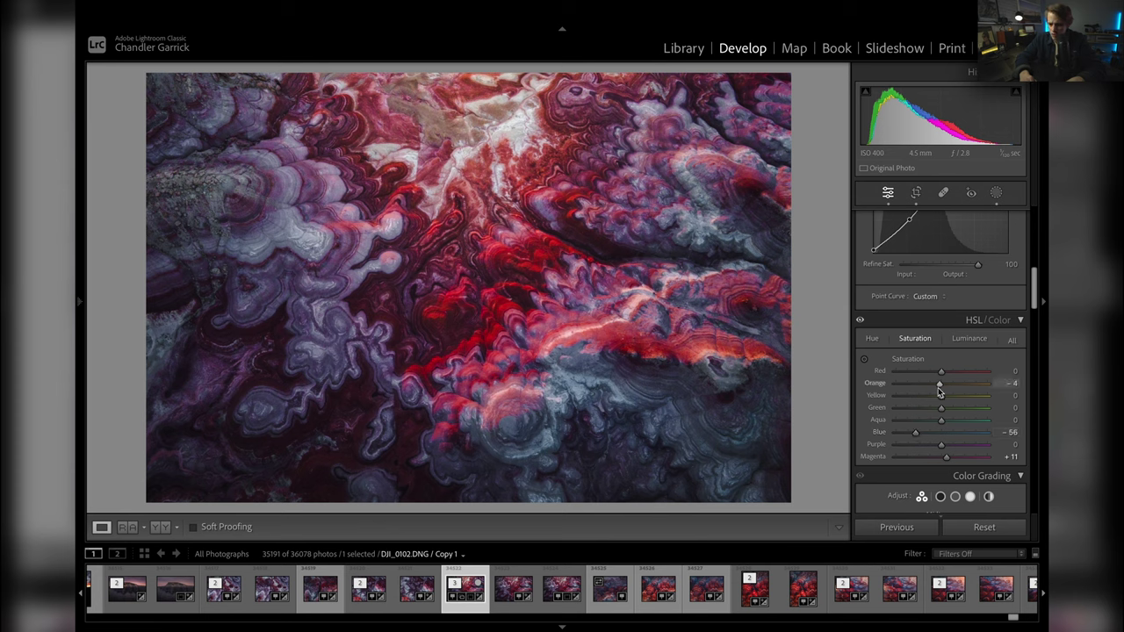
{"action": "mouse_move", "coordinate": [934, 386]}
{"action": "left_mouse_down"}
{"action": "mouse_move", "coordinate": [963, 388]}
{"action": "mouse_move", "coordinate": [919, 389]}
{"action": "mouse_move", "coordinate": [940, 389]}
{"action": "left_mouse_up"}
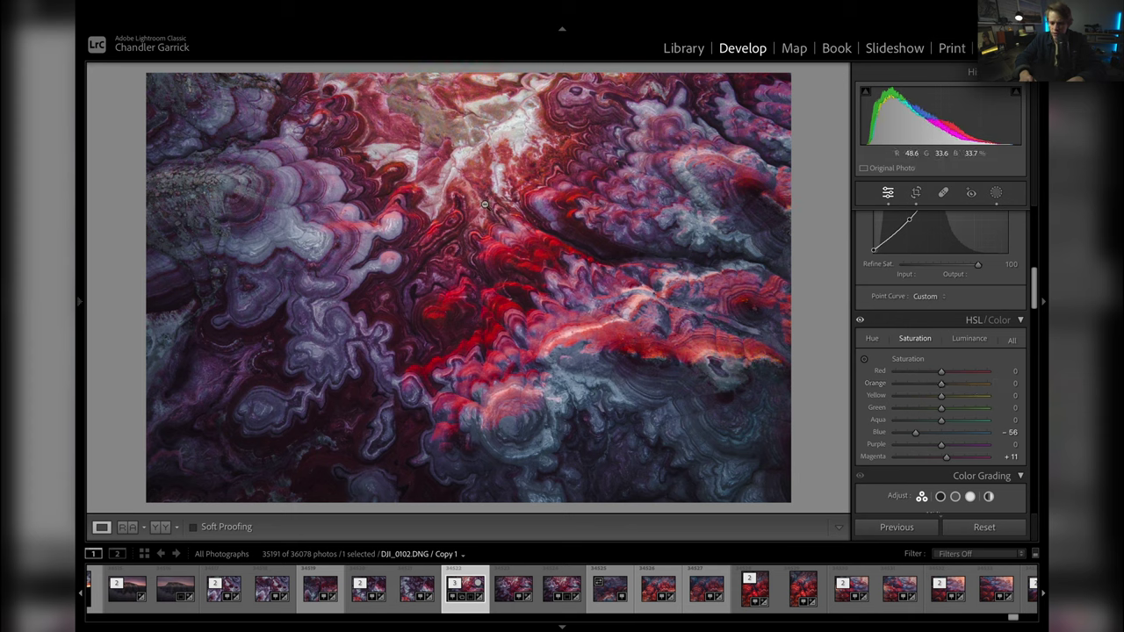
{"action": "mouse_move", "coordinate": [960, 446]}
{"action": "left_mouse_down"}
{"action": "mouse_move", "coordinate": [921, 450]}
{"action": "mouse_move", "coordinate": [947, 458]}
{"action": "left_mouse_up"}
{"action": "double_click", "coordinate": [945, 458]}
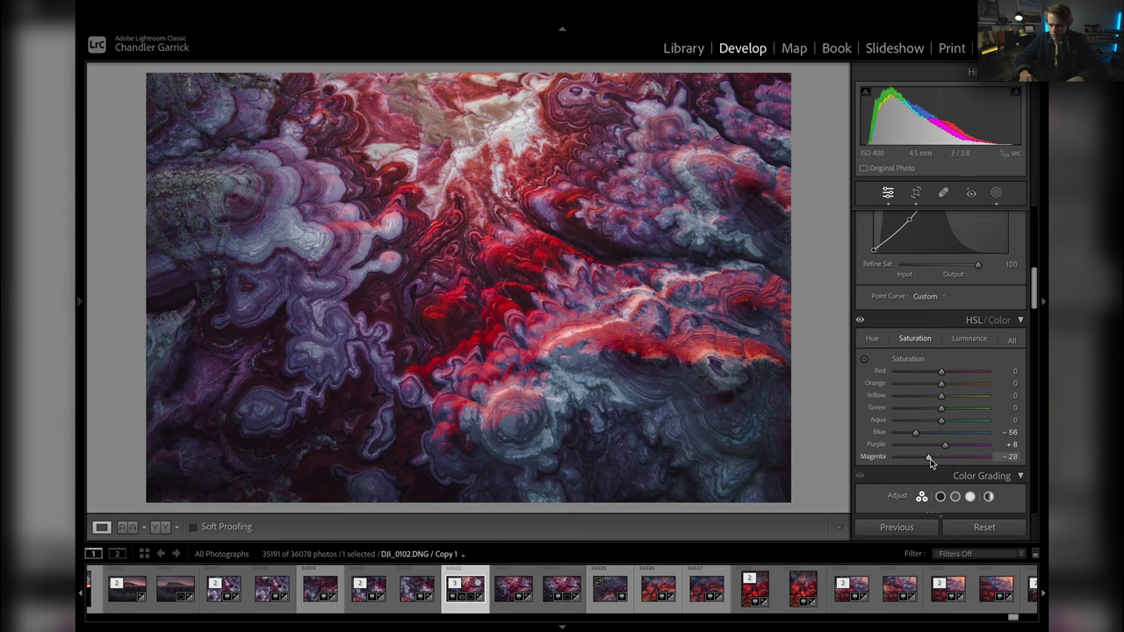
Raise Magenta luminance to +19 and send DJI_0102.DNG to Photoshop for editing
{"action": "left_click", "coordinate": [969, 338]}
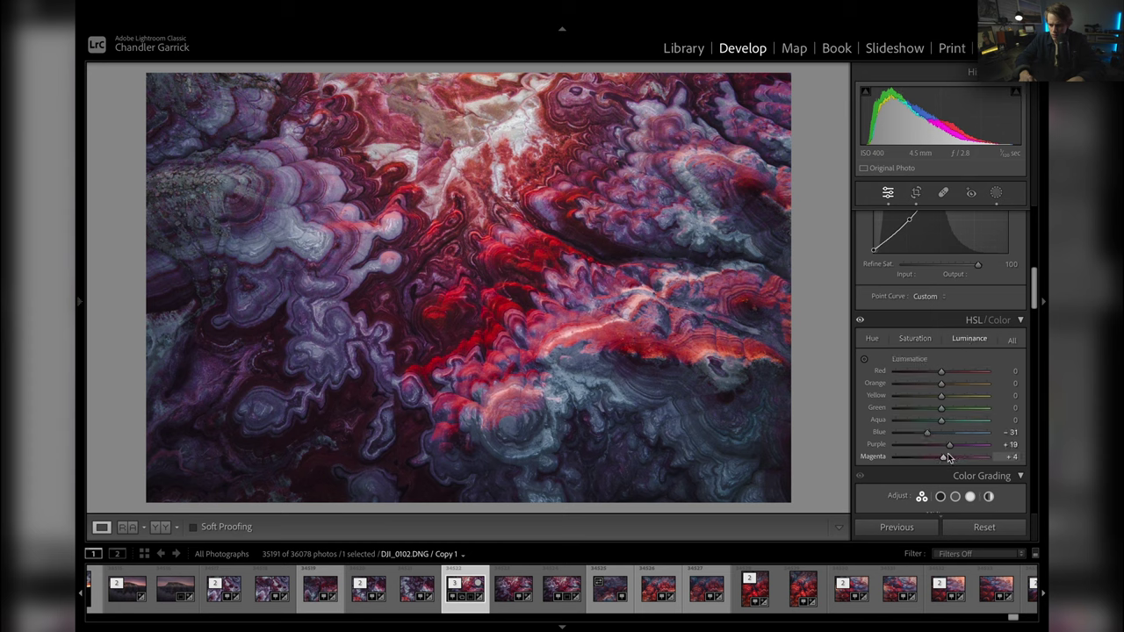
{"action": "mouse_move", "coordinate": [941, 456]}
{"action": "left_mouse_down"}
{"action": "mouse_move", "coordinate": [976, 462]}
{"action": "mouse_move", "coordinate": [952, 471]}
{"action": "left_mouse_up"}
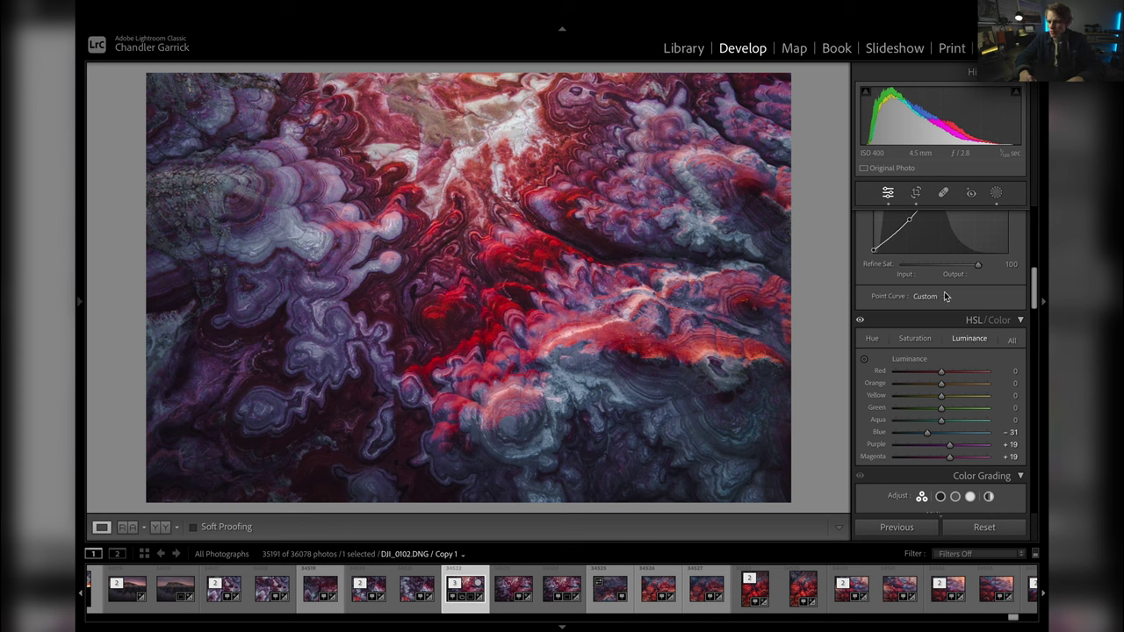
{"action": "left_click", "coordinate": [926, 341]}
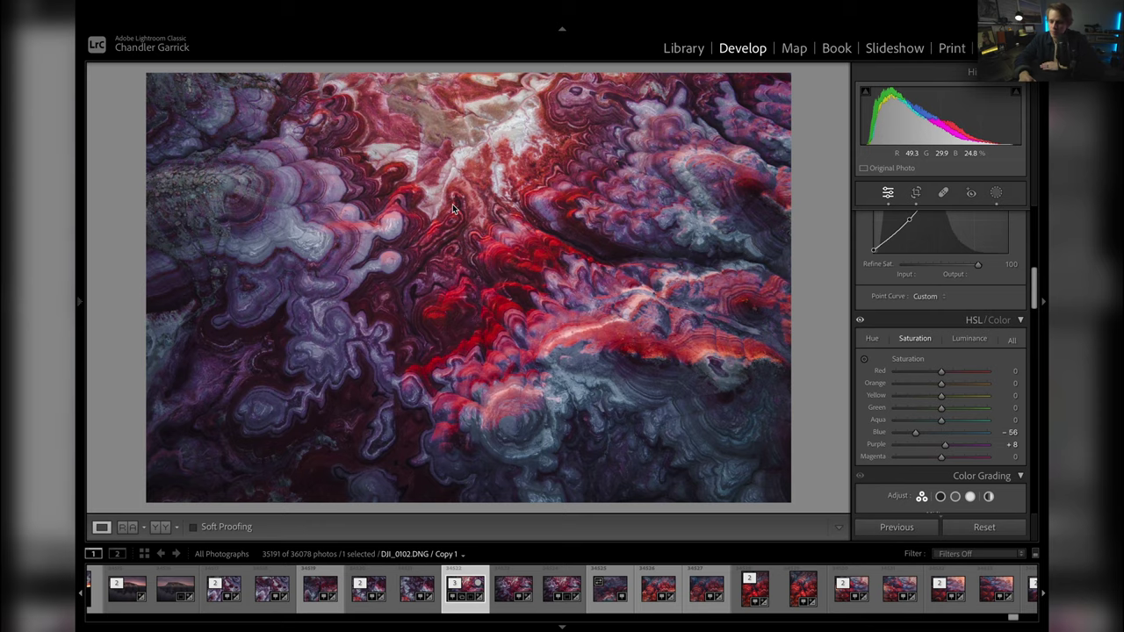
{"action": "key", "text": "super+e"}
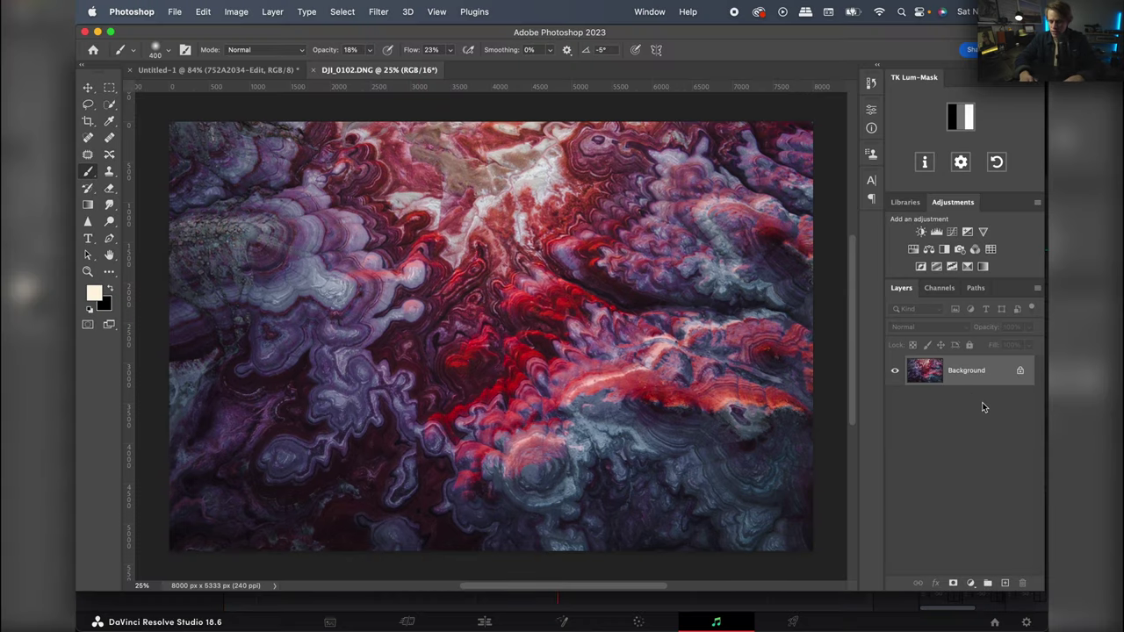
Duplicate the background layer, unlock it, and name the top copy 'Orton'
{"action": "key", "text": "super+j"}
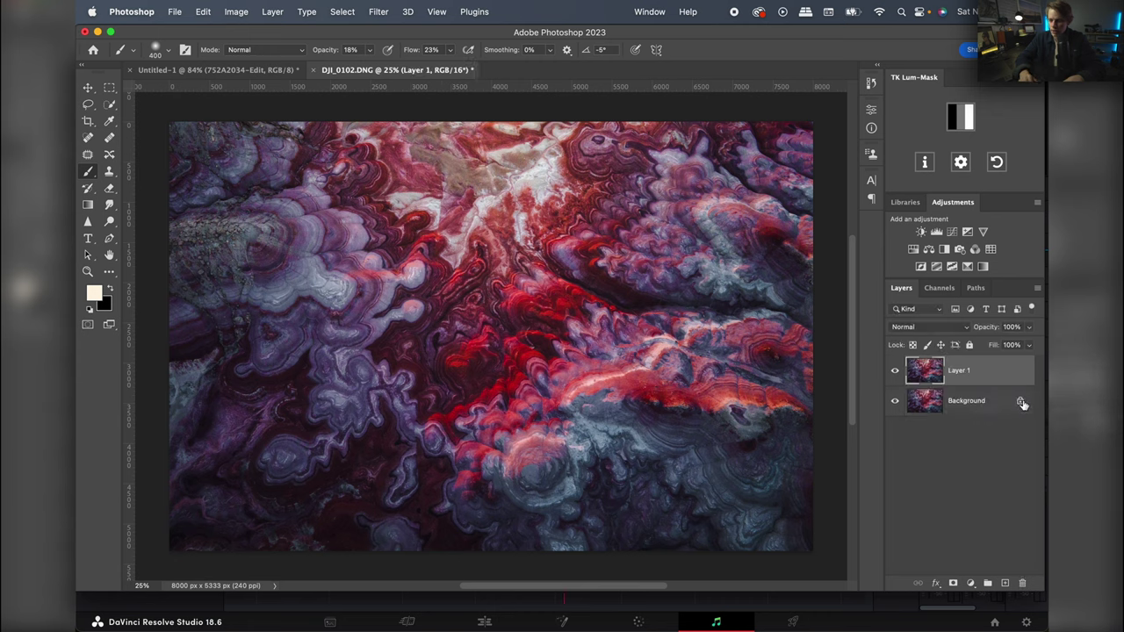
{"action": "left_click", "coordinate": [1021, 402]}
{"action": "left_click", "coordinate": [966, 376]}
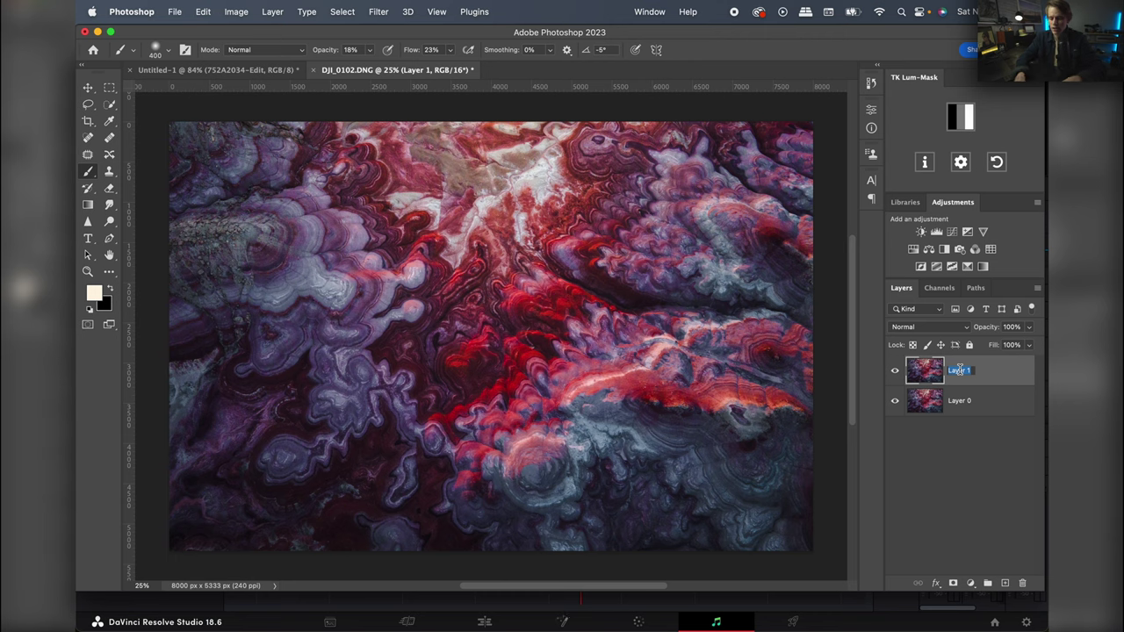
{"action": "type", "text": "Orton"}
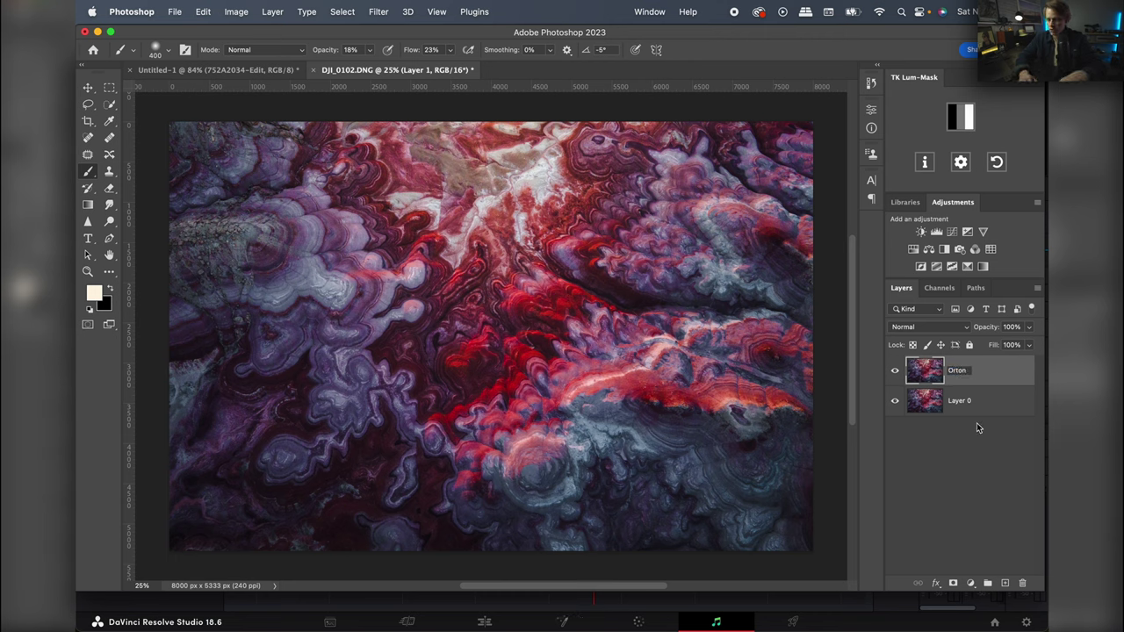
{"action": "key", "text": "Return"}
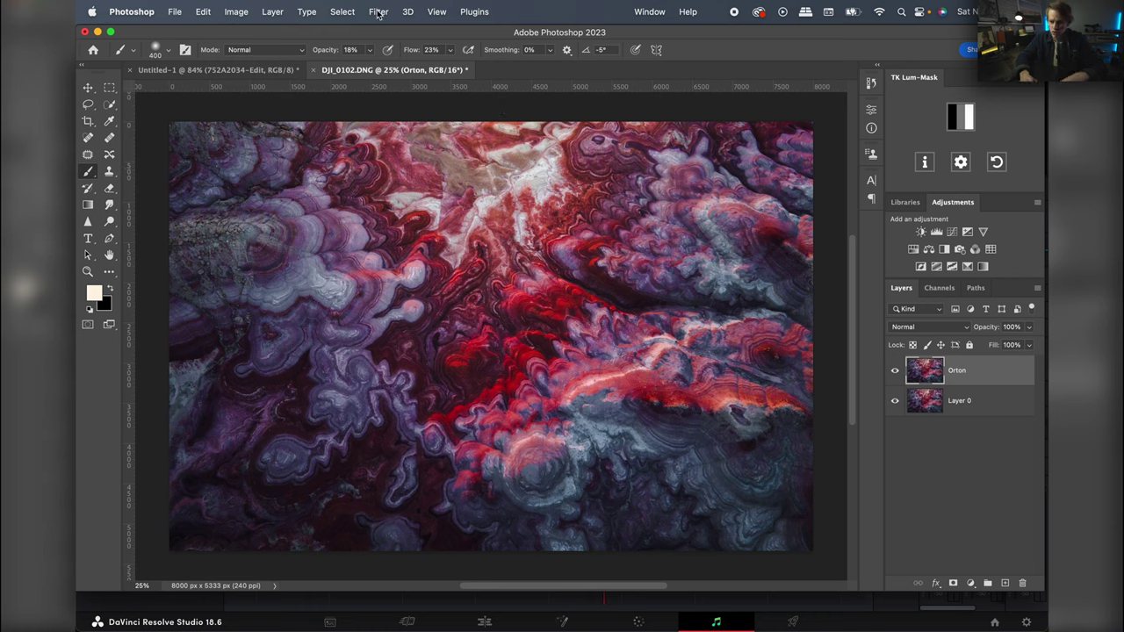
Apply a Gaussian Blur with a 41.6-pixel radius to the Orton layer
{"action": "mouse_move", "coordinate": [408, 12]}
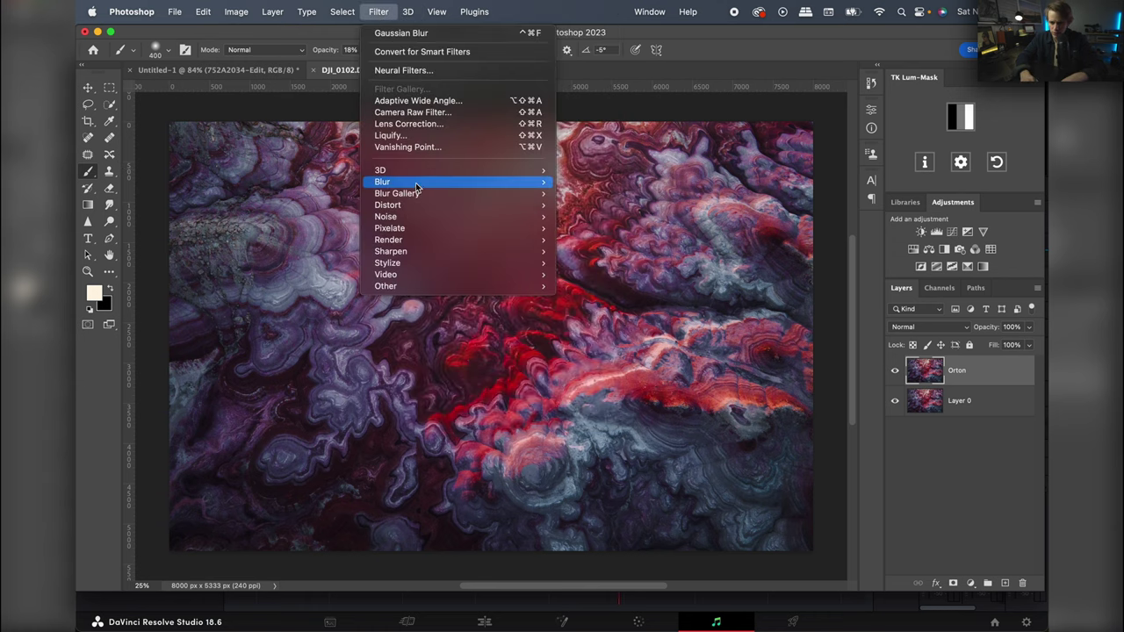
{"action": "mouse_move", "coordinate": [418, 187]}
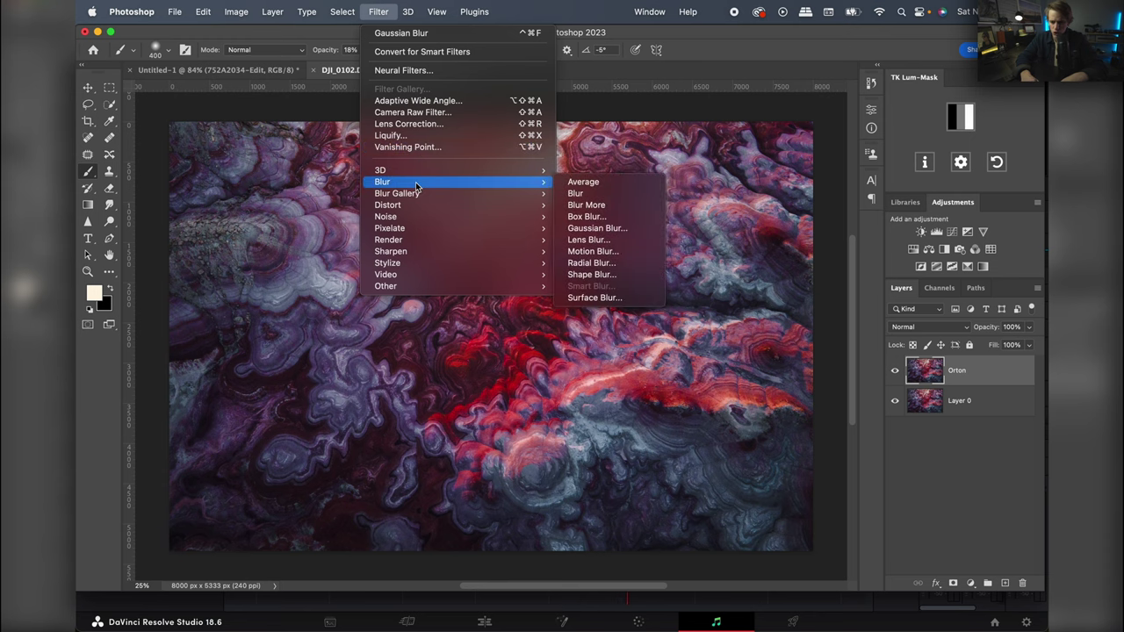
{"action": "left_click", "coordinate": [605, 227]}
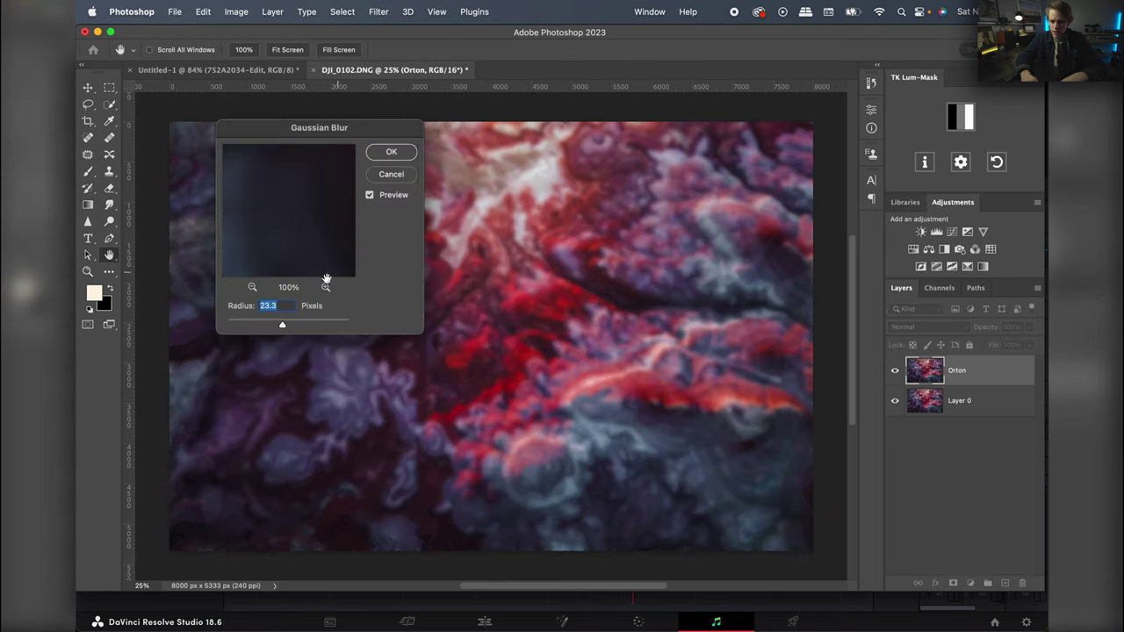
{"action": "left_click_drag", "start_coordinate": [285, 326], "coordinate": [293, 327]}
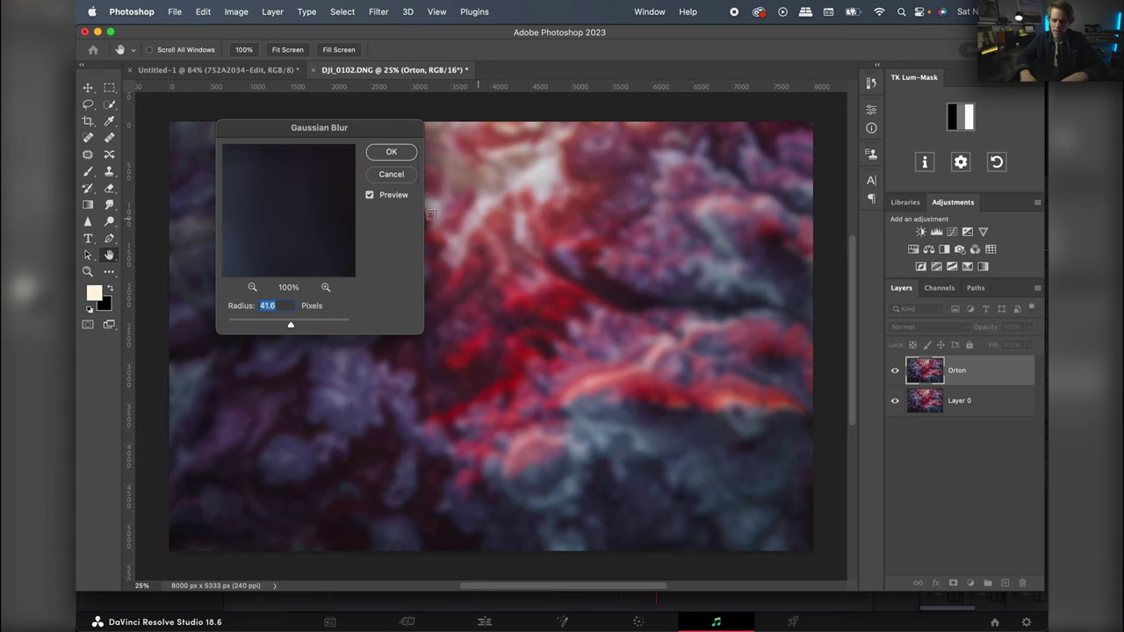
{"action": "left_click", "coordinate": [387, 152]}
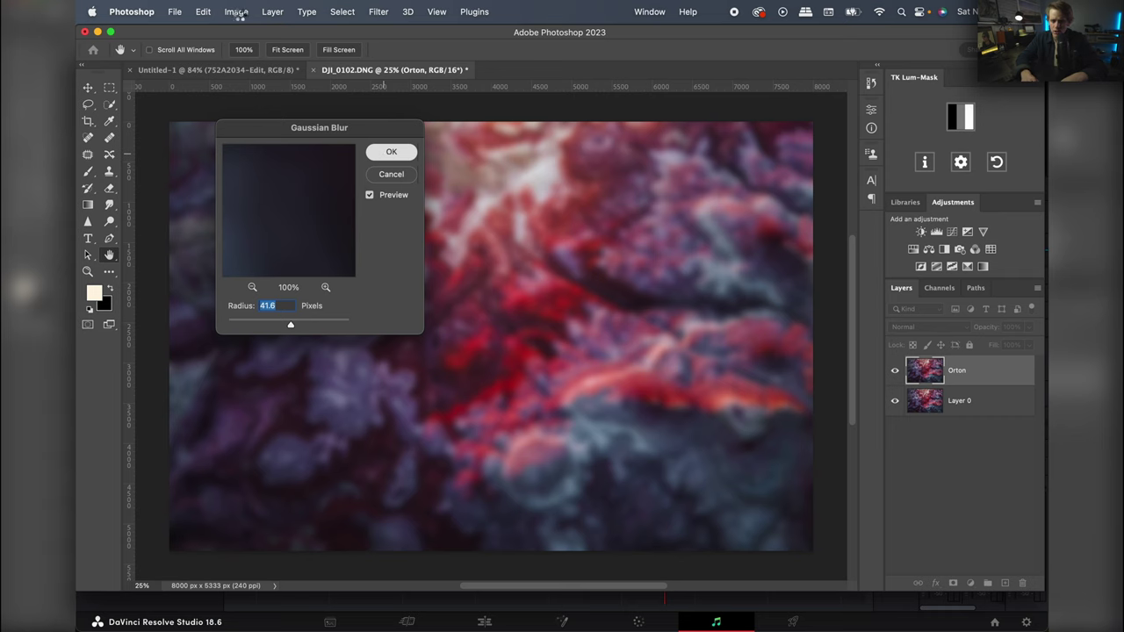
Apply Brightness/Contrast to the Orton layer with Contrast 100 and Brightness 9
{"action": "key", "text": "b"}
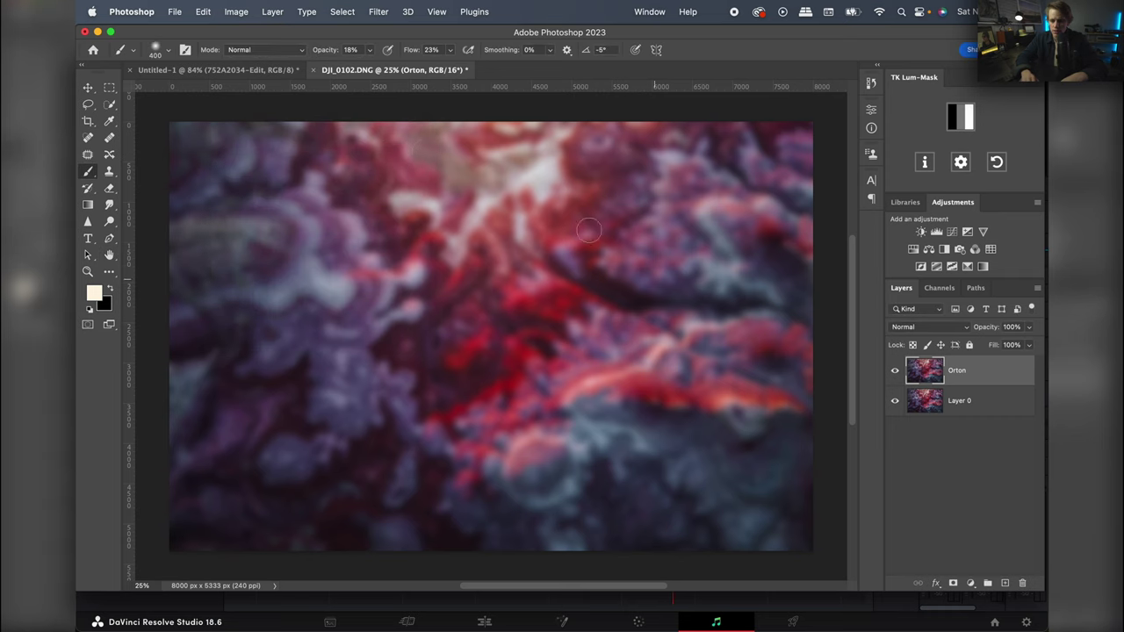
{"action": "left_click", "coordinate": [237, 12]}
{"action": "mouse_move", "coordinate": [249, 51]}
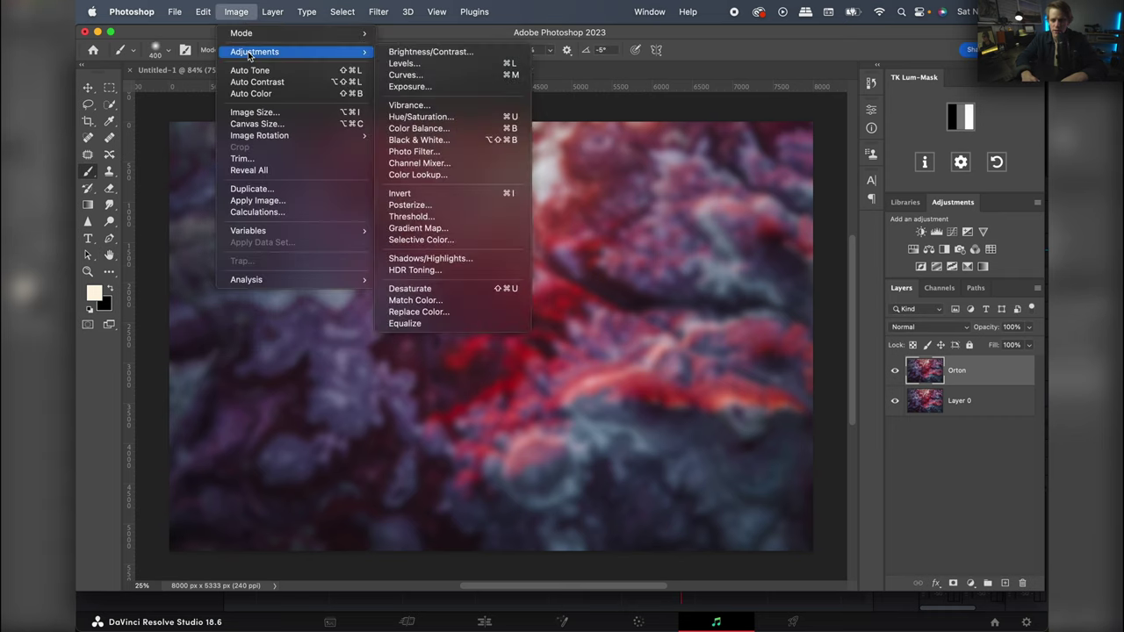
{"action": "left_click", "coordinate": [430, 53]}
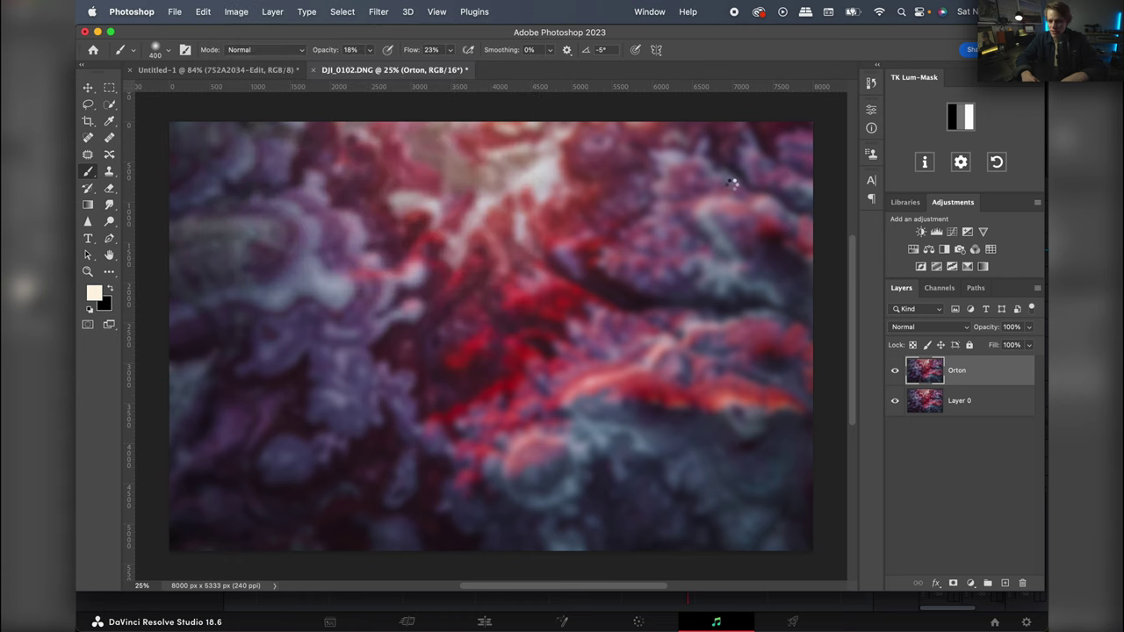
{"action": "left_click_drag", "start_coordinate": [690, 166], "coordinate": [813, 167]}
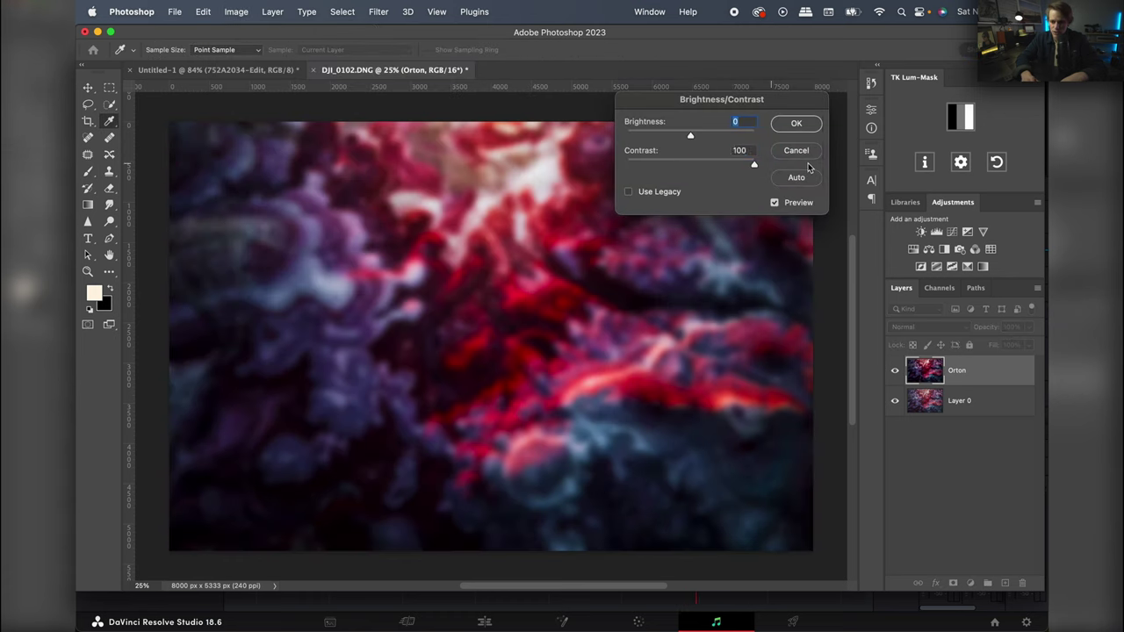
{"action": "left_click_drag", "start_coordinate": [690, 134], "coordinate": [695, 133]}
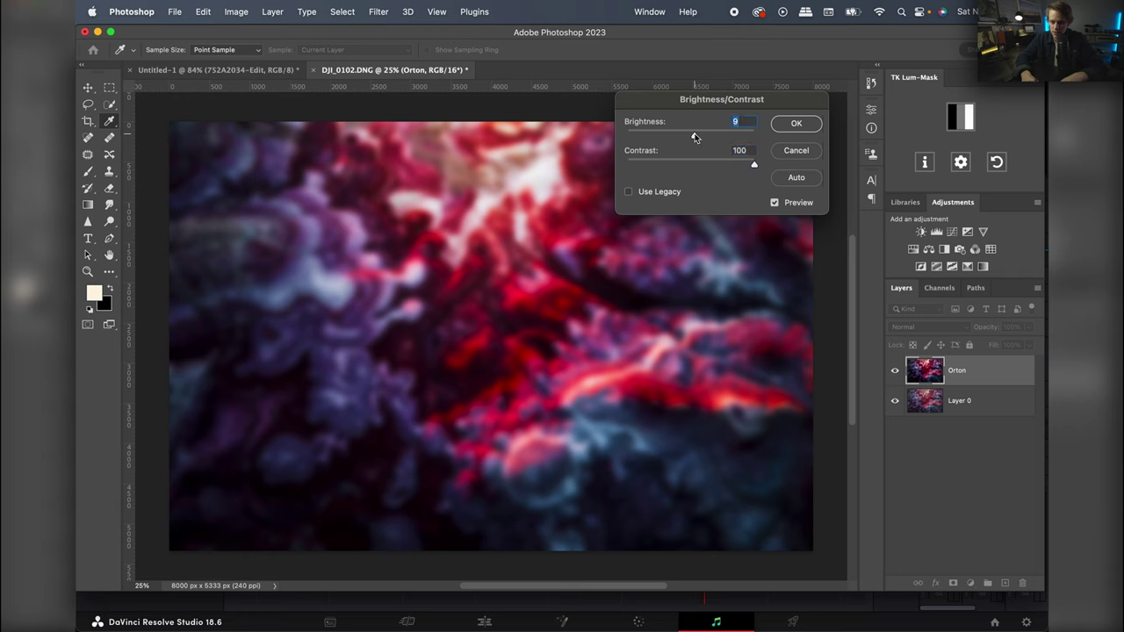
{"action": "left_click", "coordinate": [766, 124]}
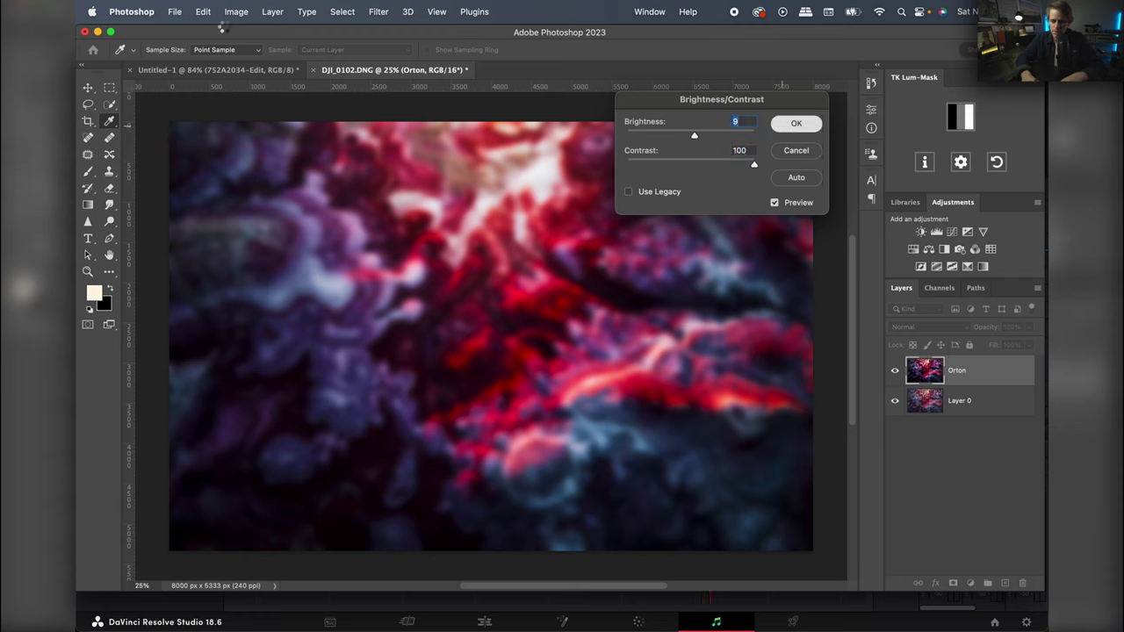
{"action": "left_click", "coordinate": [236, 11]}
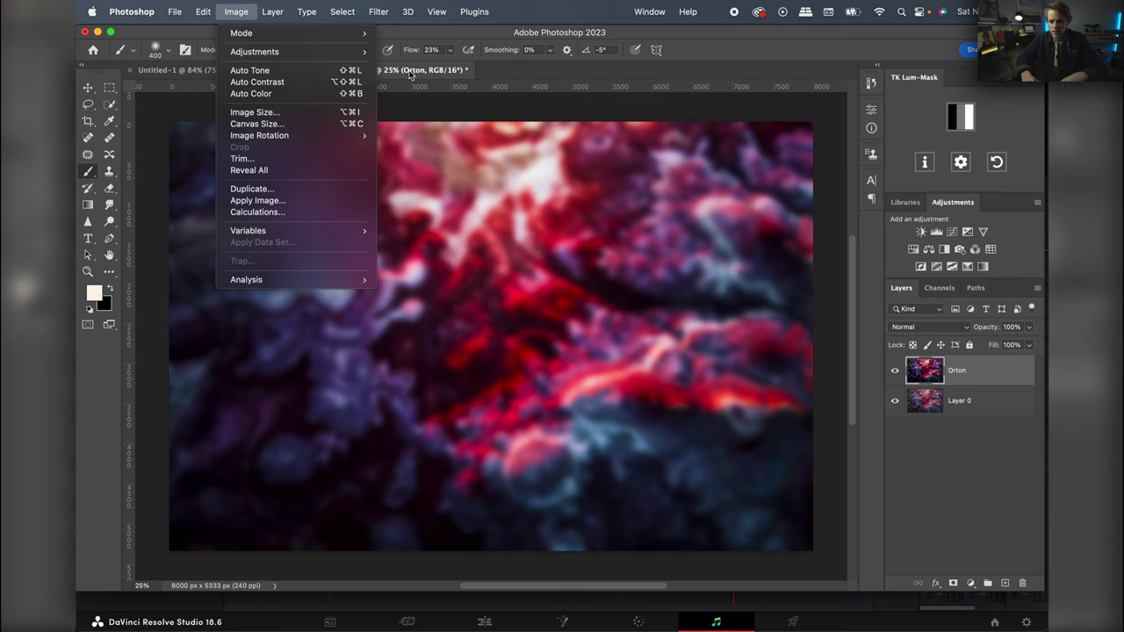
{"action": "mouse_move", "coordinate": [278, 53]}
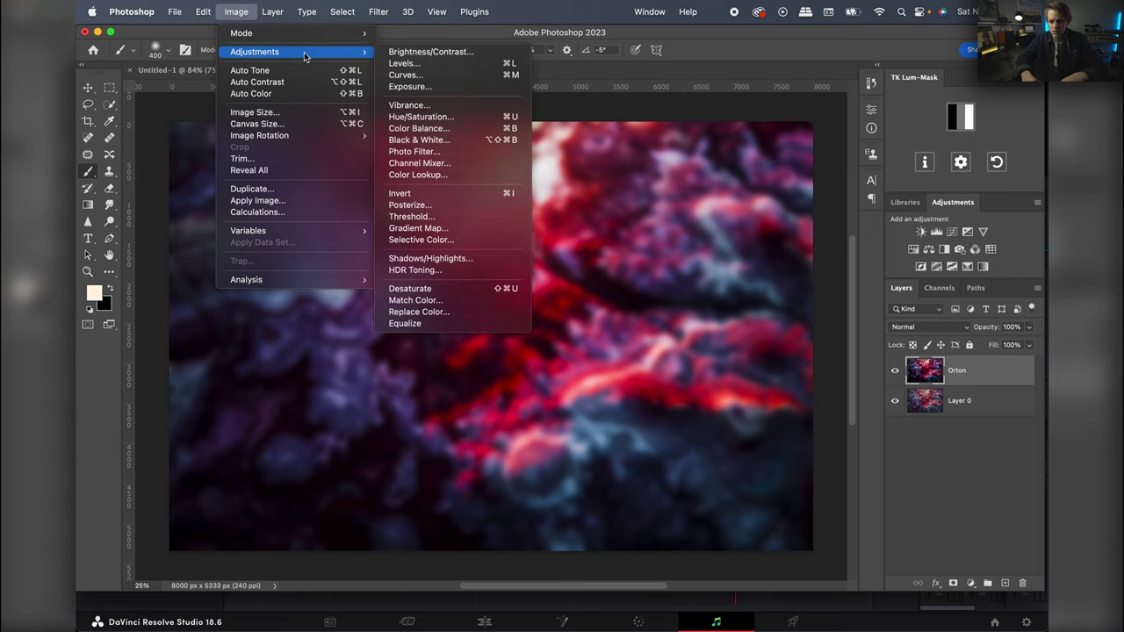
Color-balance the Orton layer: Midtones Yellow/Blue -16, Highlights Yellow/Blue -10
{"action": "left_click", "coordinate": [442, 132]}
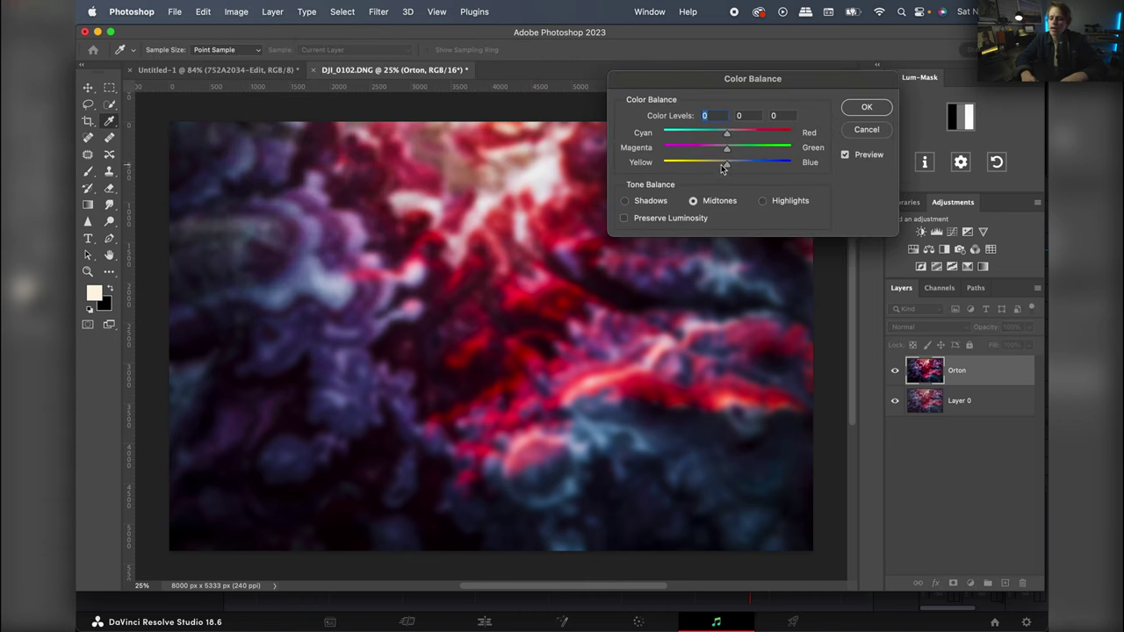
{"action": "key", "text": "Tab"}
{"action": "key", "text": "Tab"}
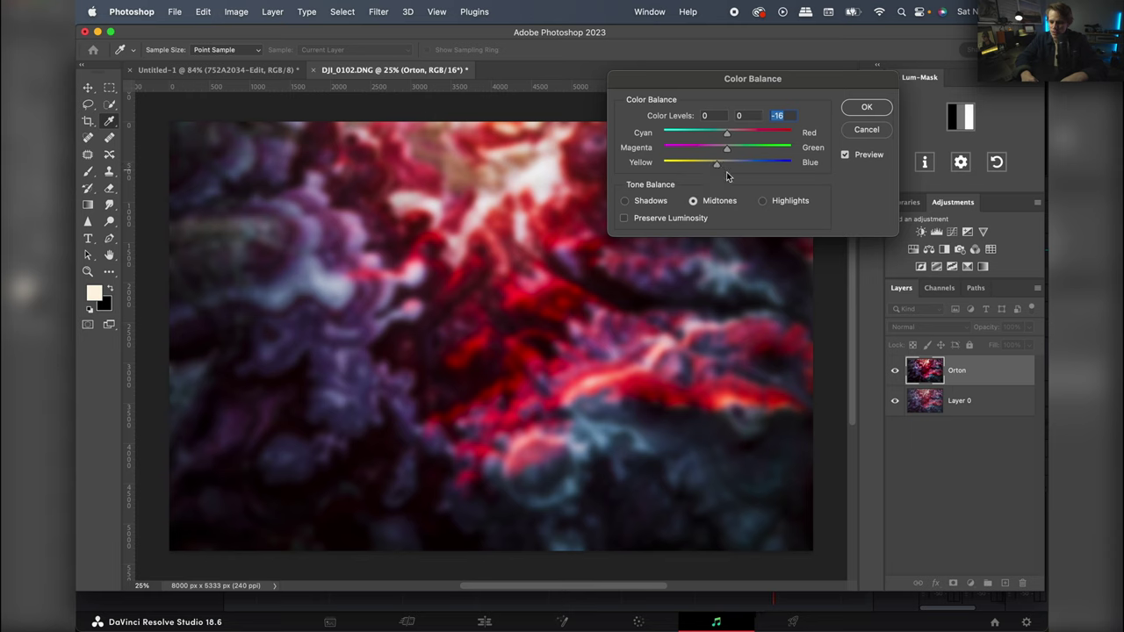
{"action": "left_click", "coordinate": [725, 149]}
{"action": "left_click", "coordinate": [763, 202]}
{"action": "left_click_drag", "start_coordinate": [716, 164], "coordinate": [722, 167]}
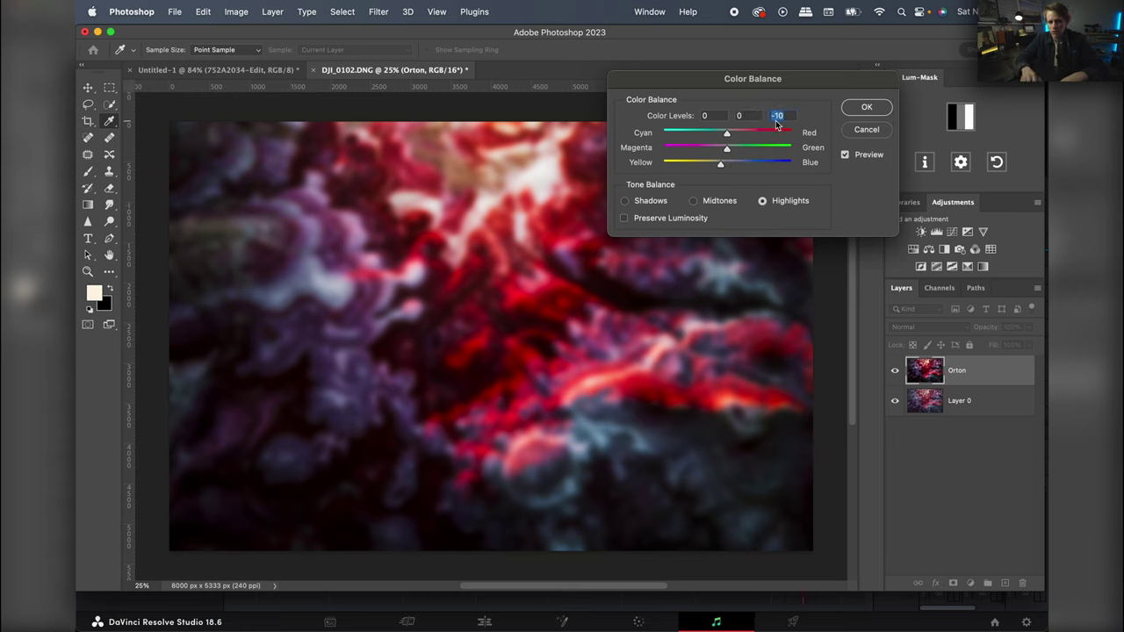
{"action": "left_click", "coordinate": [867, 106]}
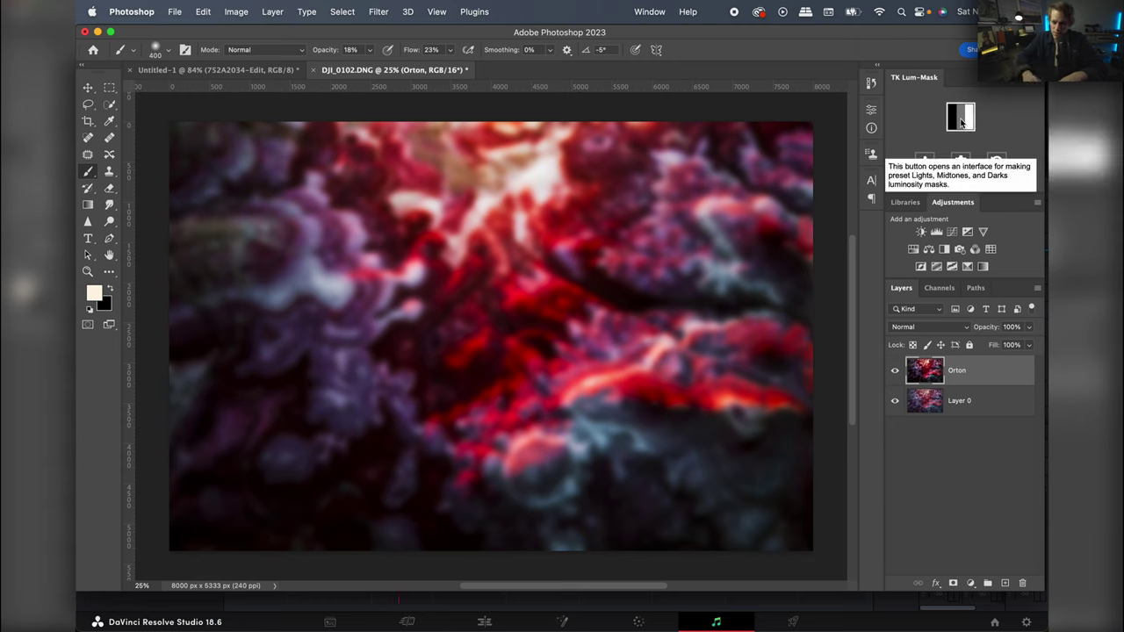
Add a Lights luminosity mask to the Orton layer and blend it Soft Light at 38% opacity
{"action": "left_click", "coordinate": [961, 123]}
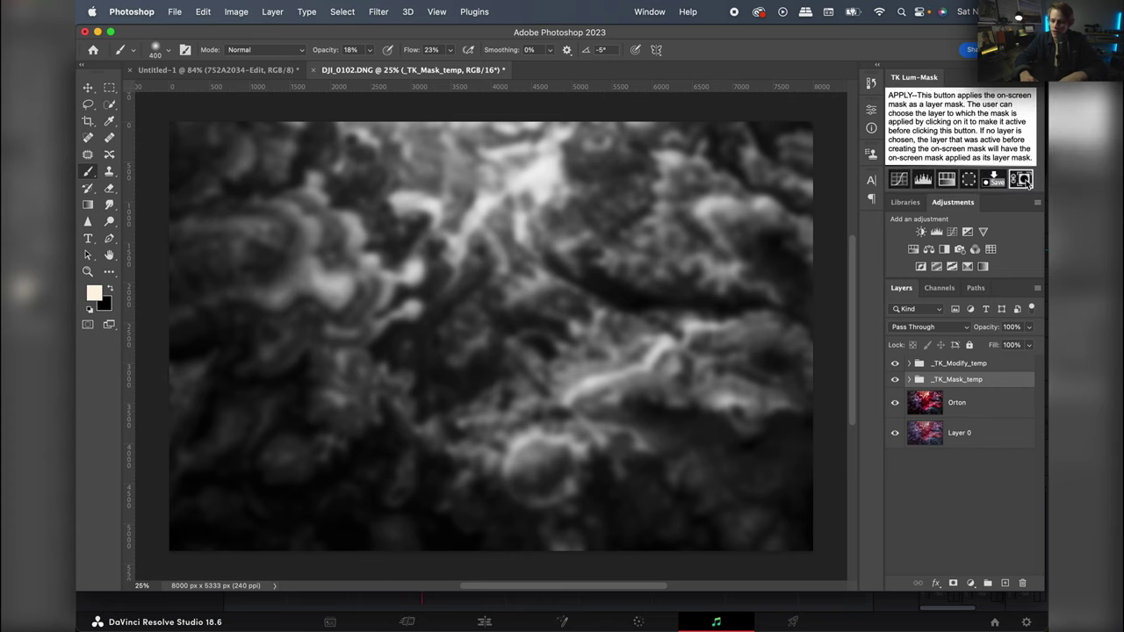
{"action": "left_click", "coordinate": [1024, 180]}
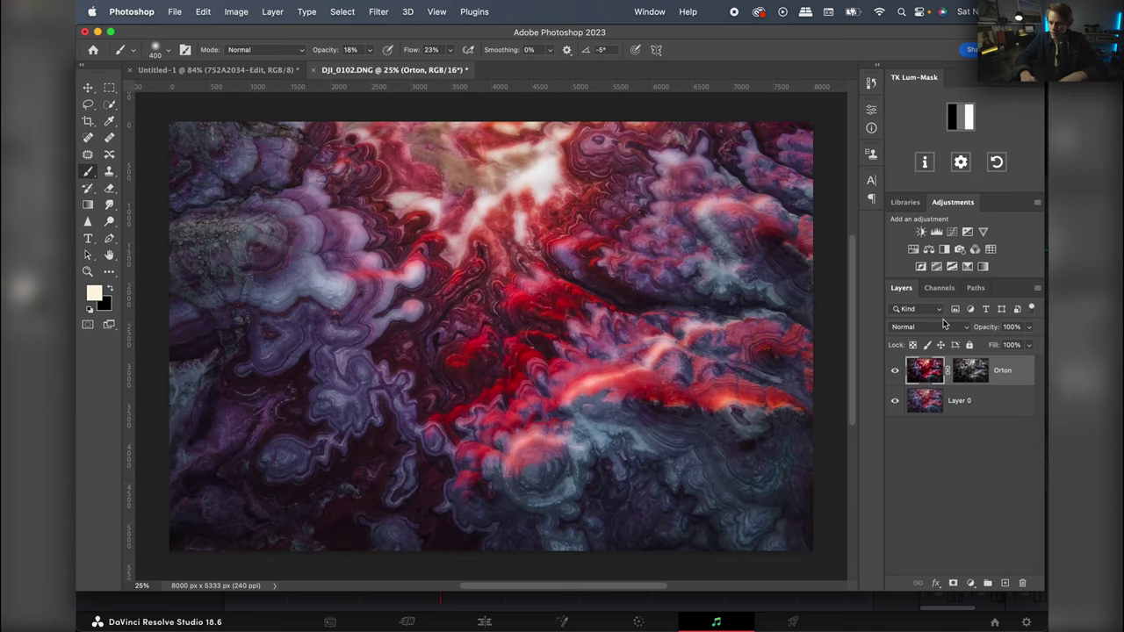
{"action": "left_click", "coordinate": [944, 327]}
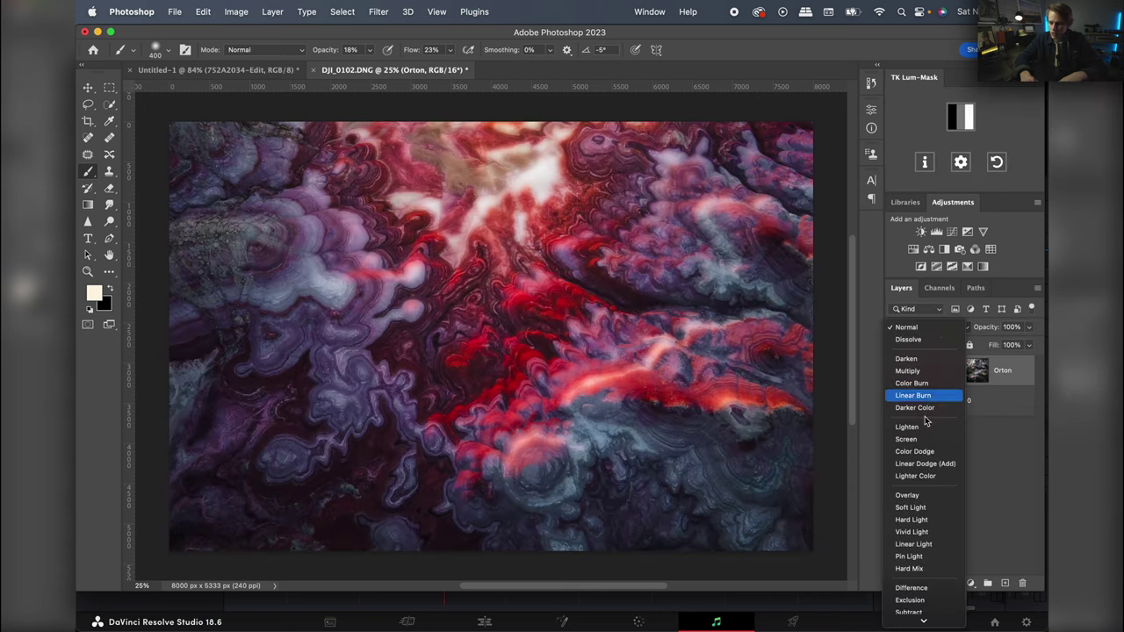
{"action": "left_click", "coordinate": [913, 507]}
{"action": "left_click", "coordinate": [1029, 328]}
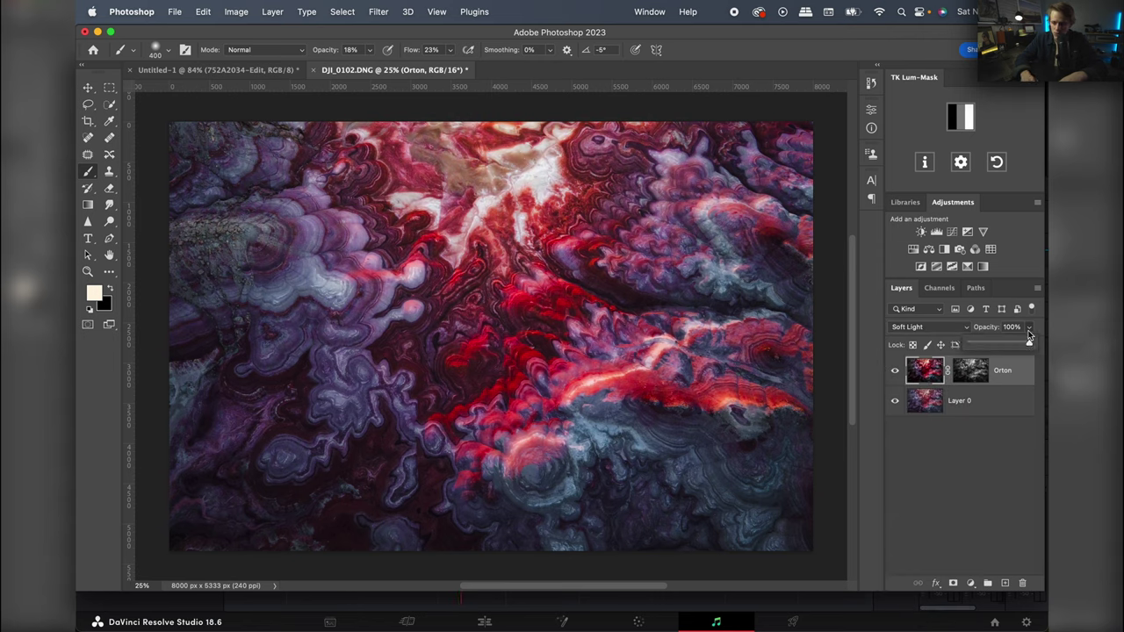
{"action": "left_click_drag", "start_coordinate": [1030, 337], "coordinate": [993, 344]}
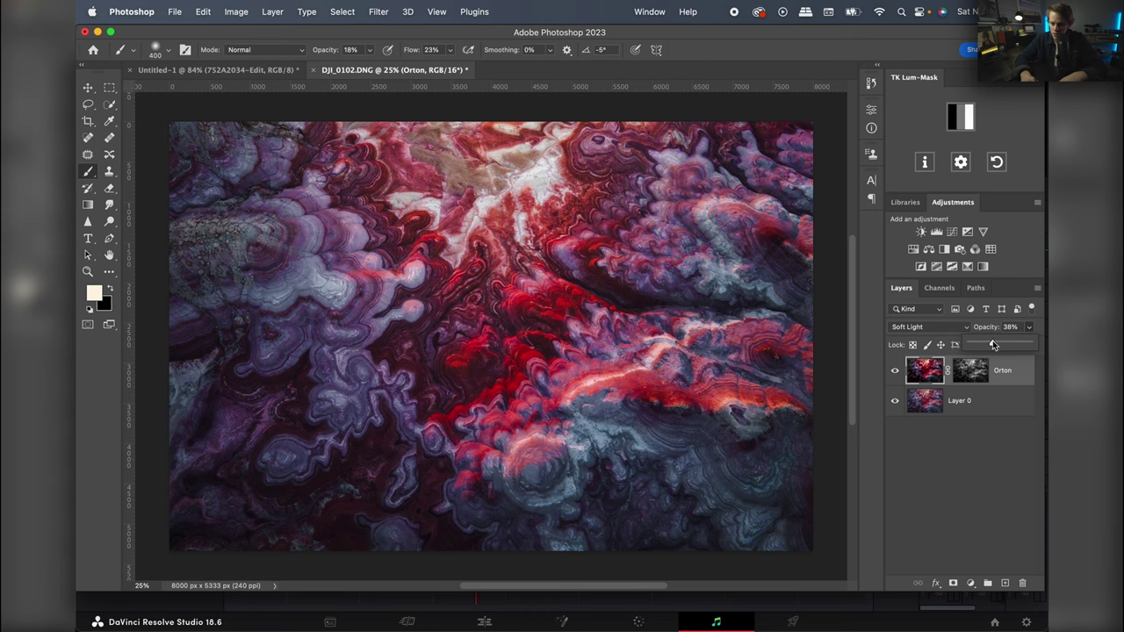
Toggle the Orton layer's visibility to compare before and after, leaving it visible
{"action": "left_click", "coordinate": [896, 372]}
{"action": "left_click", "coordinate": [896, 373]}
{"action": "left_click", "coordinate": [896, 372]}
{"action": "left_click", "coordinate": [896, 372]}
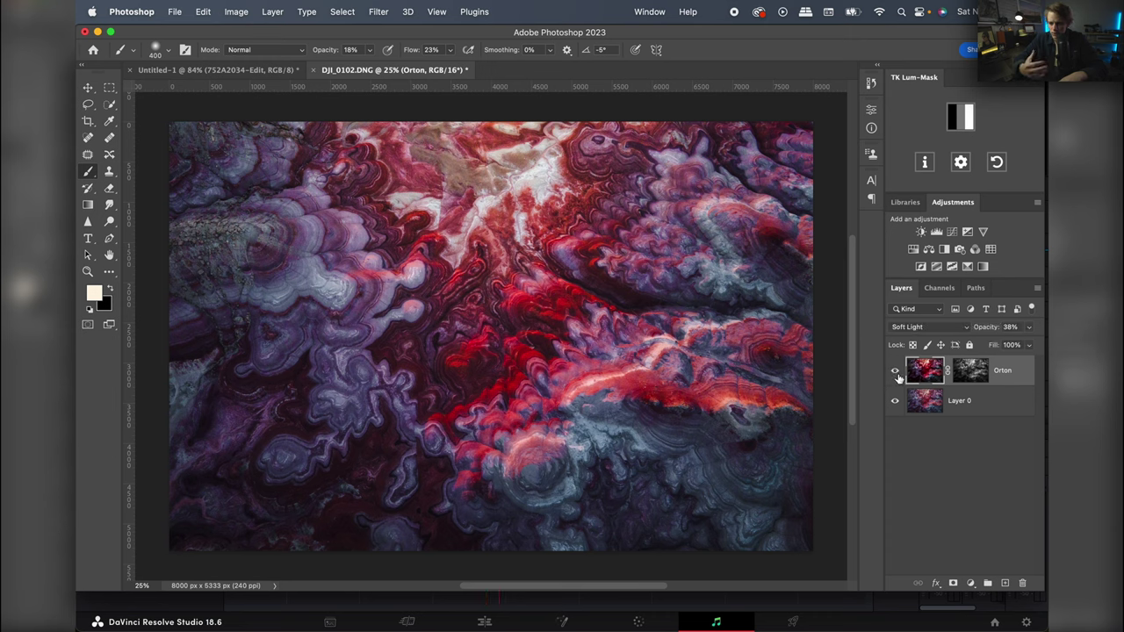
Stamp all visible layers into a new merged layer above the Orton layer
{"action": "left_click", "coordinate": [1011, 404]}
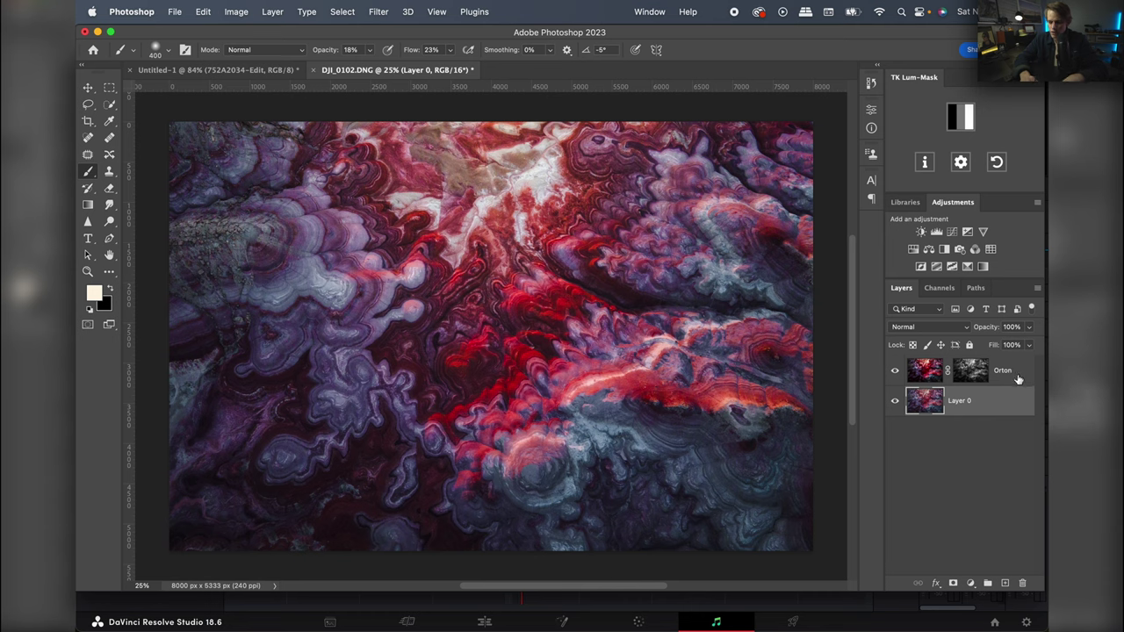
{"action": "left_click", "coordinate": [1018, 377]}
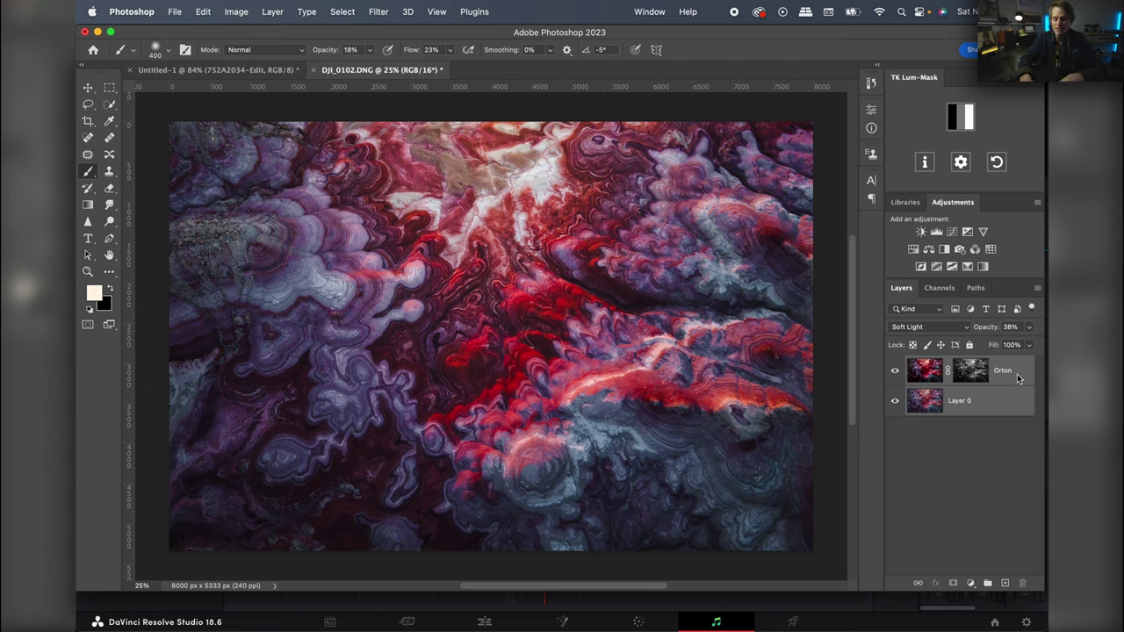
{"action": "key", "text": "super+alt+shift+e"}
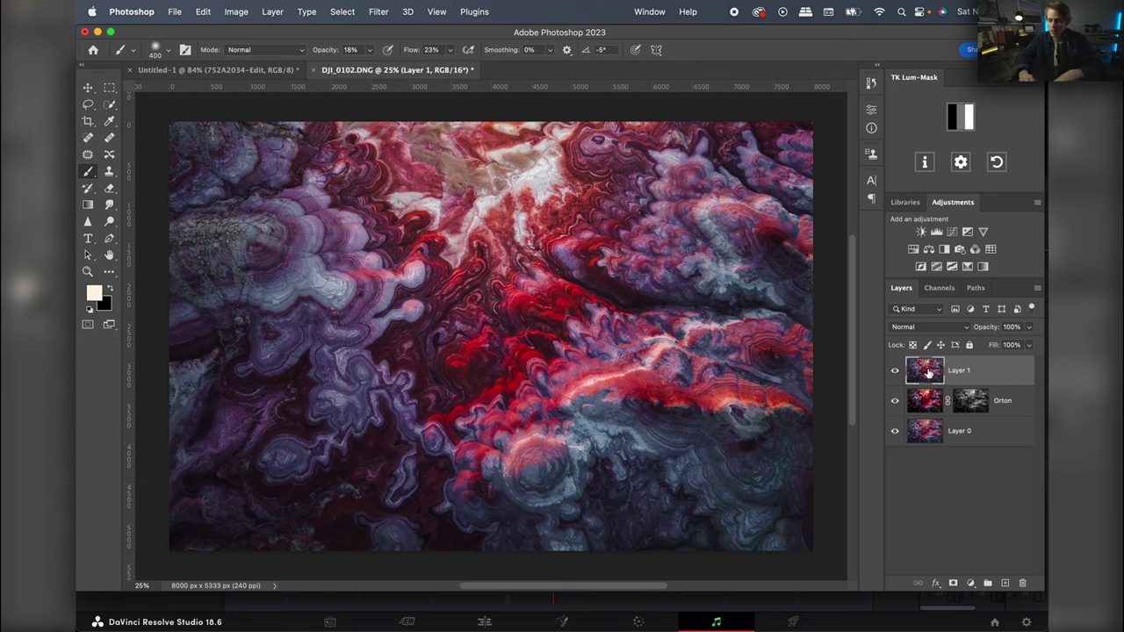
Apply a High Pass filter with a 2.0-pixel radius to the merged layer
{"action": "left_click", "coordinate": [378, 12]}
{"action": "mouse_move", "coordinate": [471, 278]}
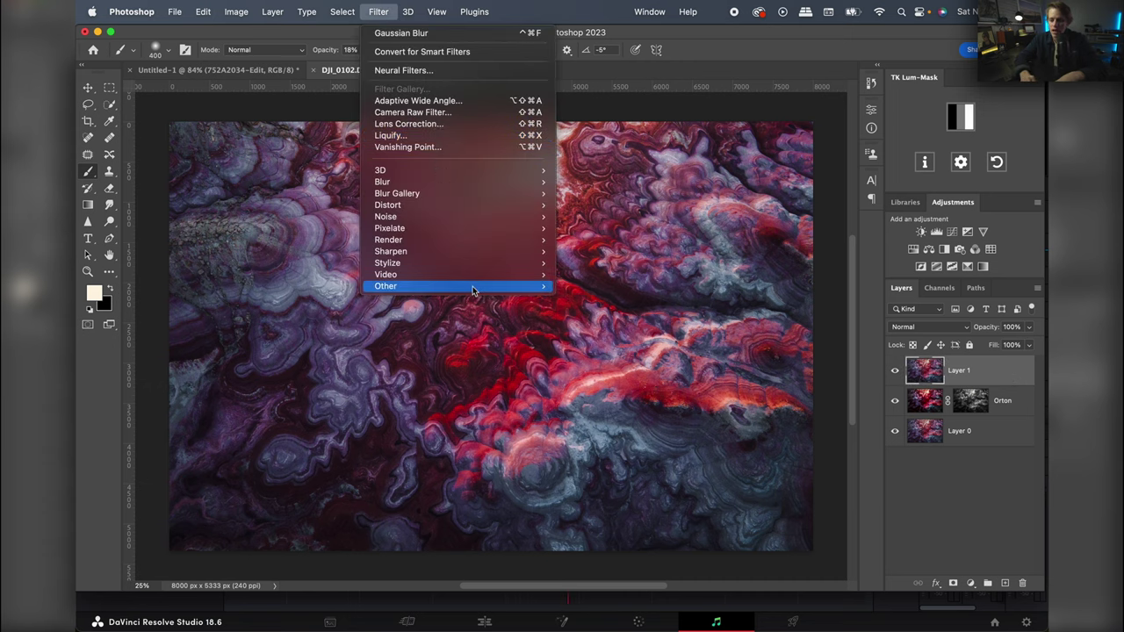
{"action": "left_click", "coordinate": [582, 300]}
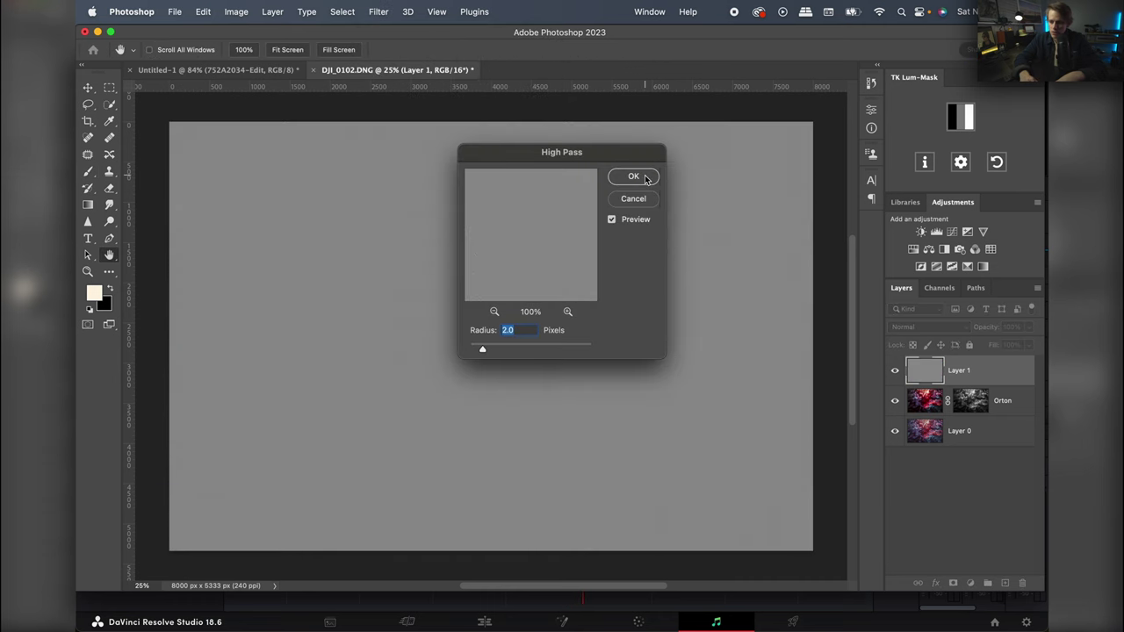
{"action": "left_click", "coordinate": [645, 178]}
{"action": "key", "text": "b"}
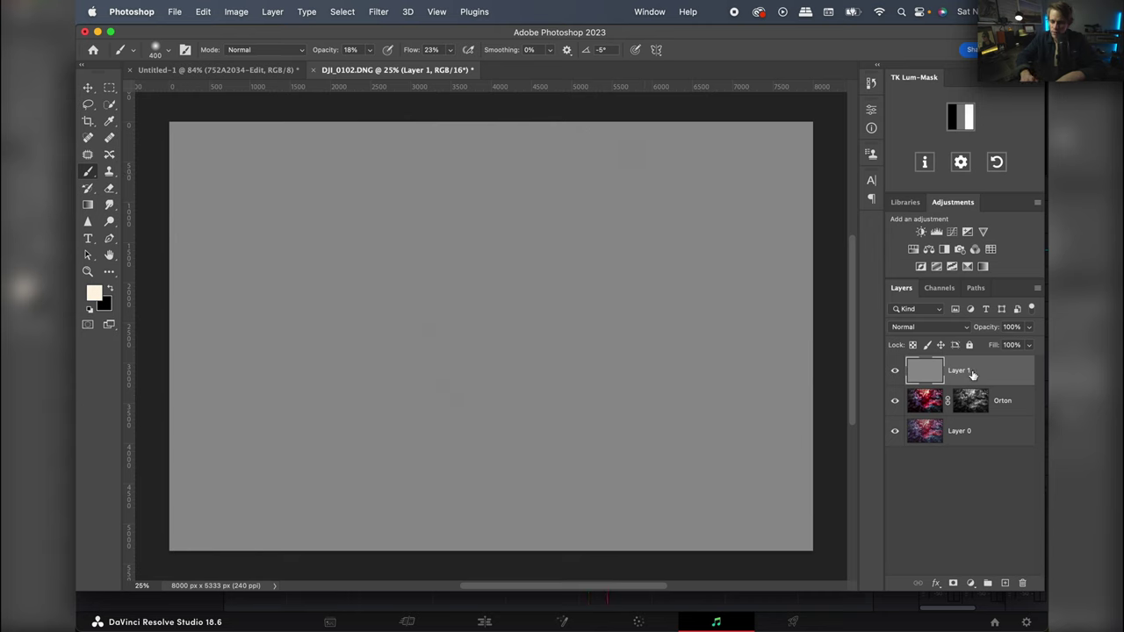
Set Layer 1's blend mode to Soft Light and close the document
{"action": "left_click", "coordinate": [914, 327]}
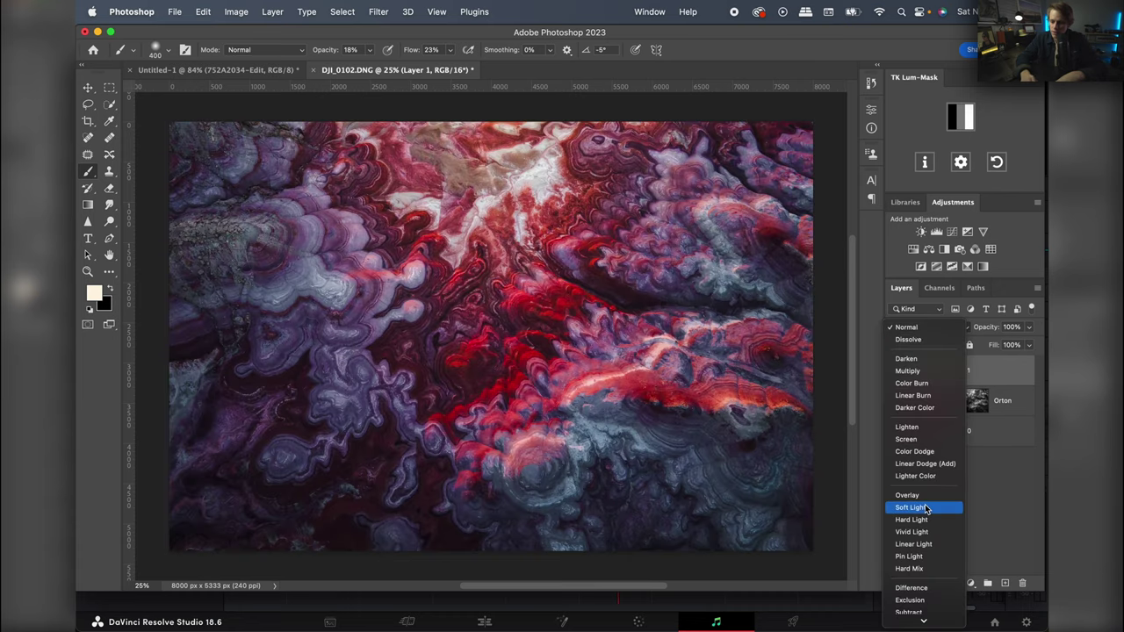
{"action": "left_click", "coordinate": [924, 507]}
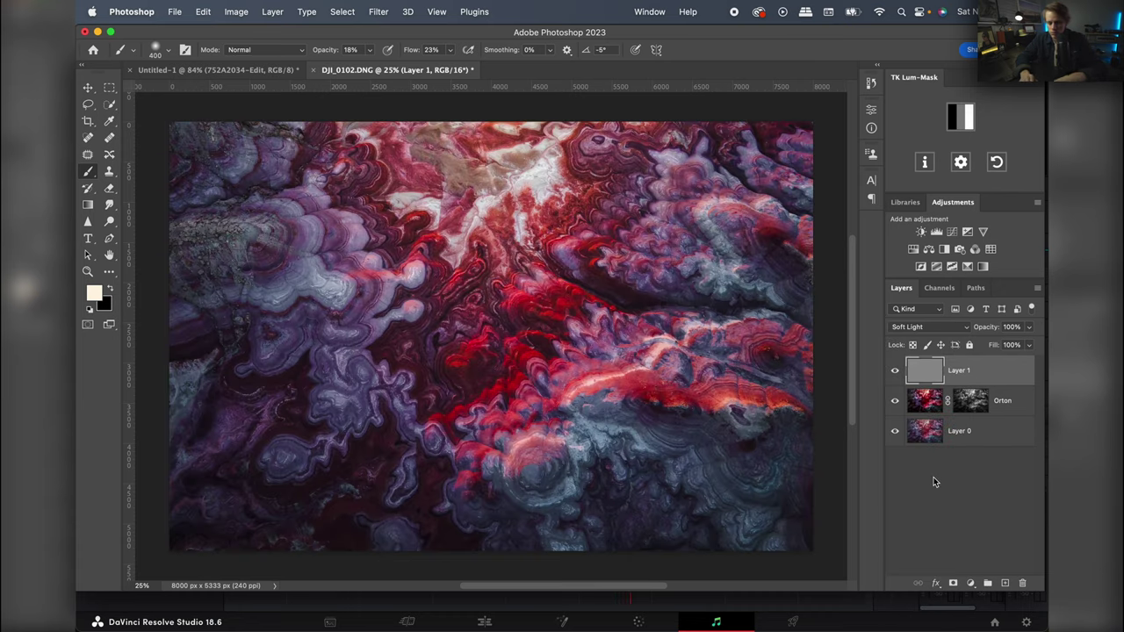
{"action": "key", "text": "super+w"}
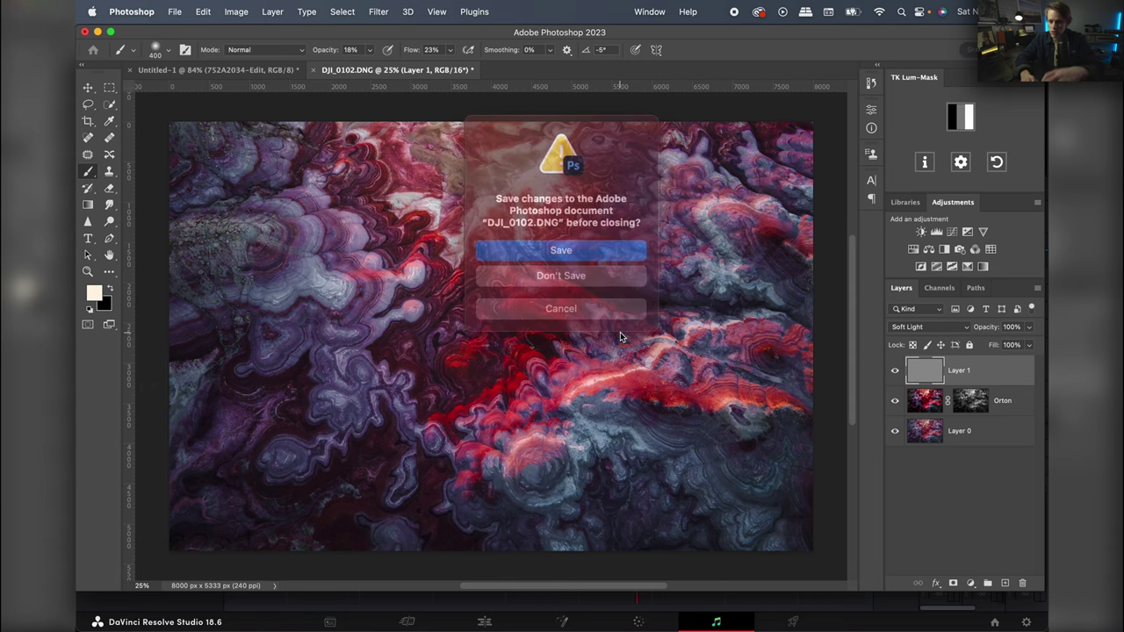
Save the Photoshop edit back to Lightroom and lower Highlights to -11
{"action": "left_click", "coordinate": [575, 247]}
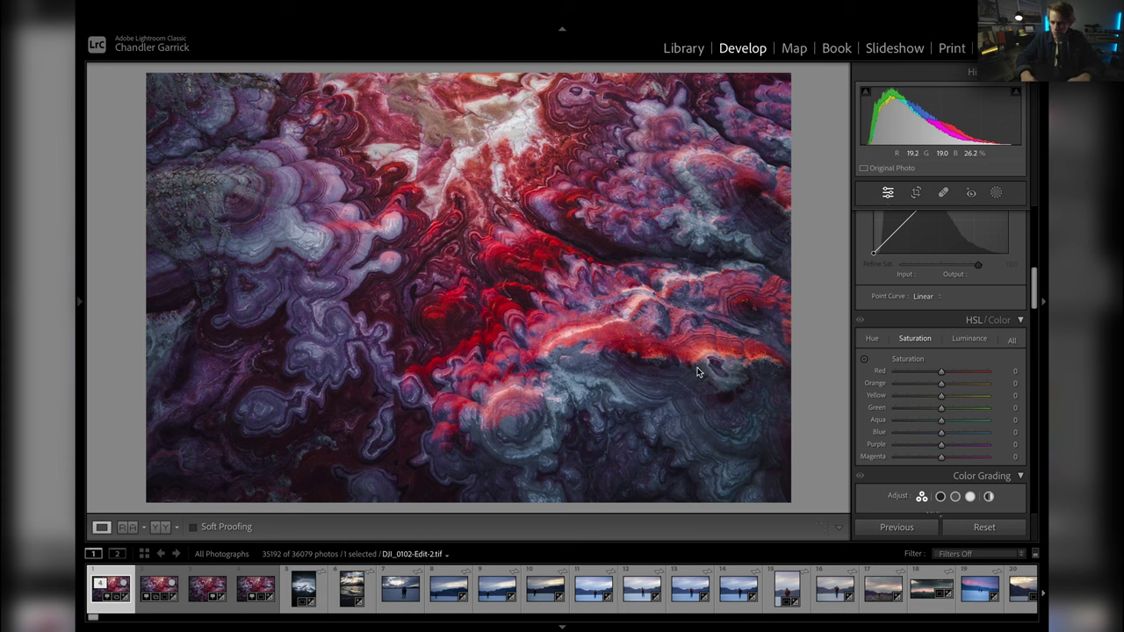
{"action": "scroll", "coordinate": [910, 346], "scroll_direction": "up", "scroll_amount": 5}
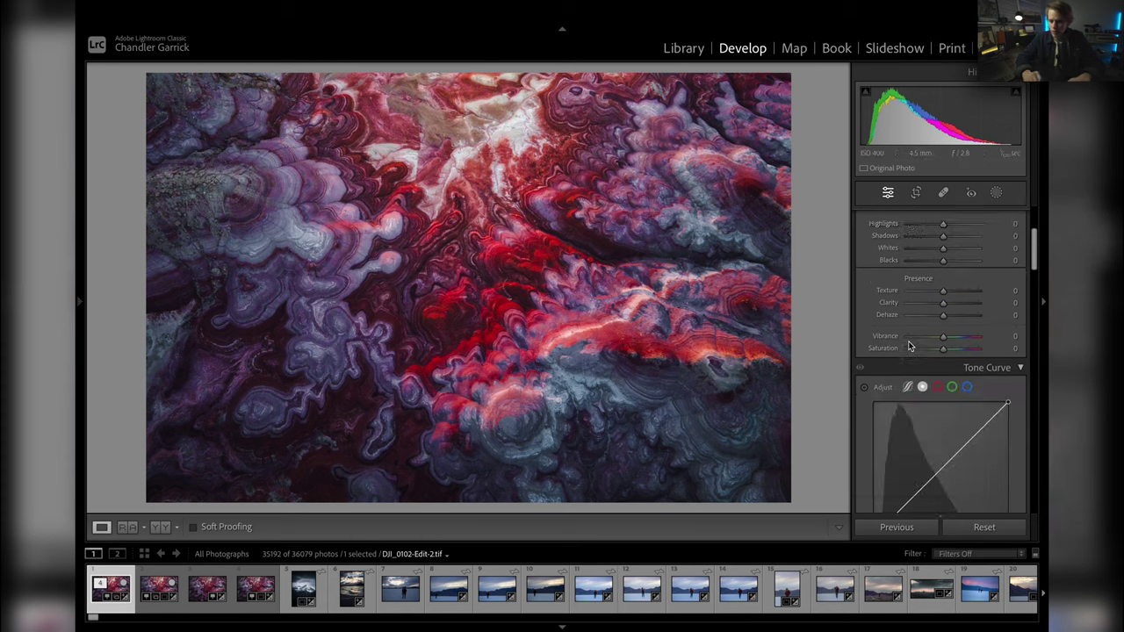
{"action": "scroll", "coordinate": [910, 346], "scroll_direction": "up", "scroll_amount": 3}
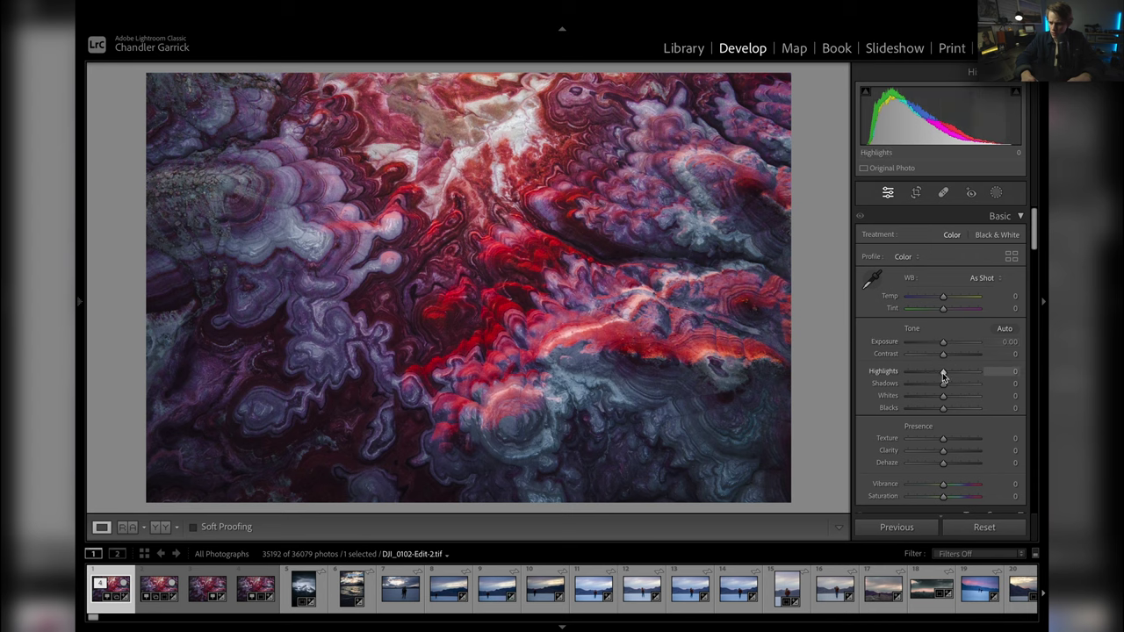
{"action": "left_click_drag", "start_coordinate": [943, 375], "coordinate": [946, 358]}
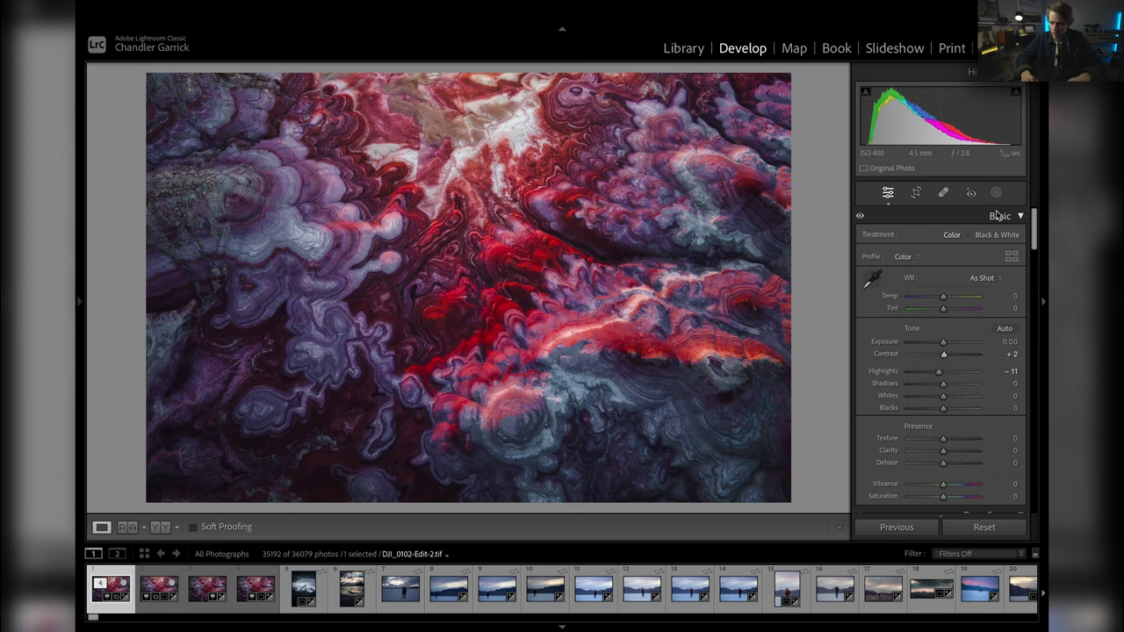
Draw a radial gradient over the photo centre with Feather 41, inverted to affect the edges
{"action": "left_click", "coordinate": [996, 192]}
{"action": "left_click", "coordinate": [903, 348]}
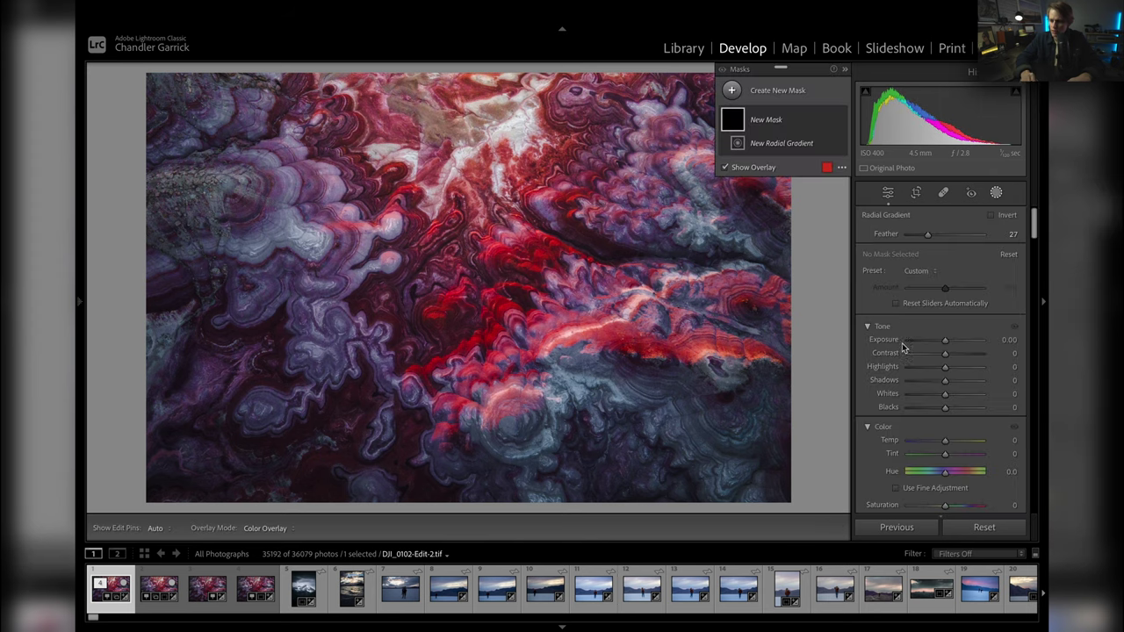
{"action": "key", "text": "ctrl+minus"}
{"action": "left_click_drag", "start_coordinate": [466, 267], "coordinate": [585, 331]}
{"action": "left_click_drag", "start_coordinate": [927, 233], "coordinate": [938, 233]}
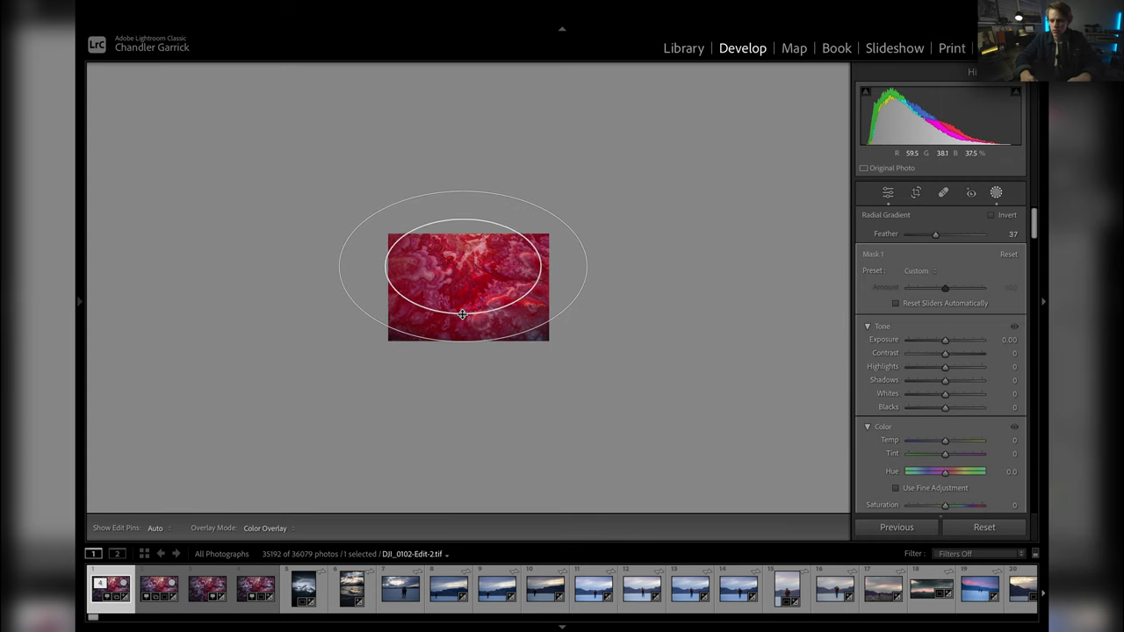
{"action": "left_click", "coordinate": [993, 216]}
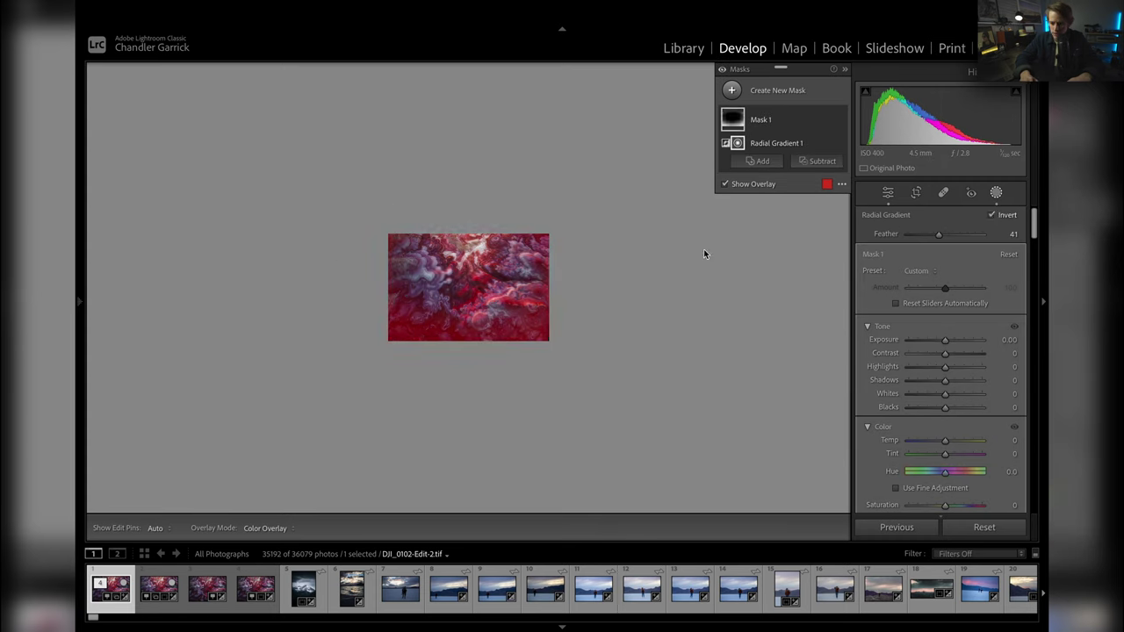
Reshape the ellipse over the photo and lower the mask's Exposure to -0.07
{"action": "left_click_drag", "start_coordinate": [341, 263], "coordinate": [356, 265]}
{"action": "left_click_drag", "start_coordinate": [465, 261], "coordinate": [467, 269]}
{"action": "left_click_drag", "start_coordinate": [949, 343], "coordinate": [948, 342]}
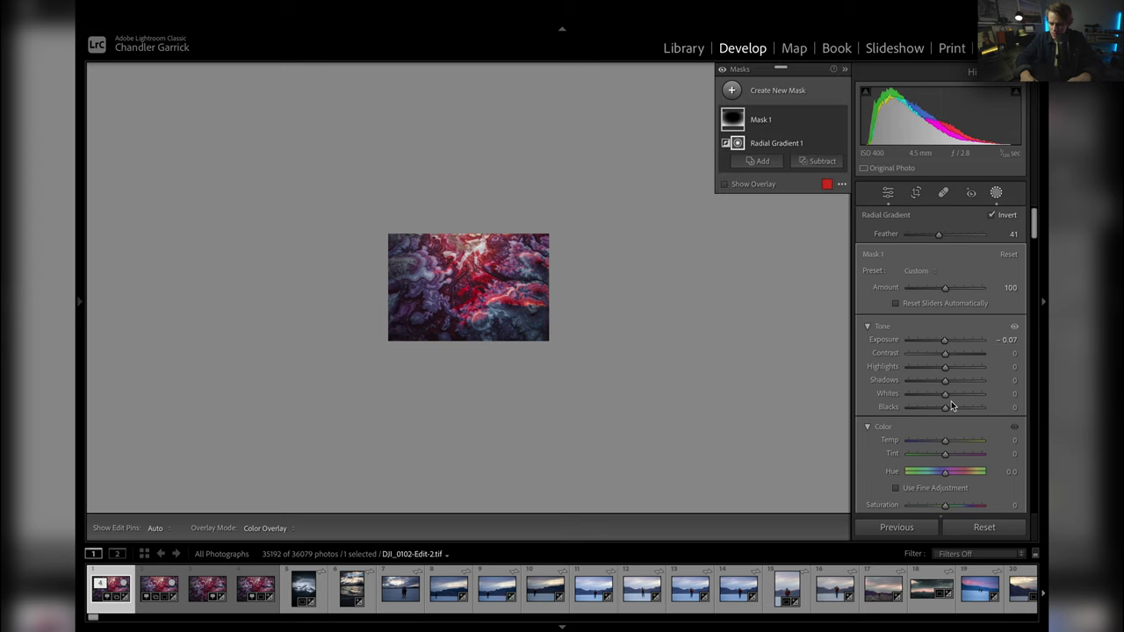
{"action": "left_click_drag", "start_coordinate": [944, 395], "coordinate": [943, 395]}
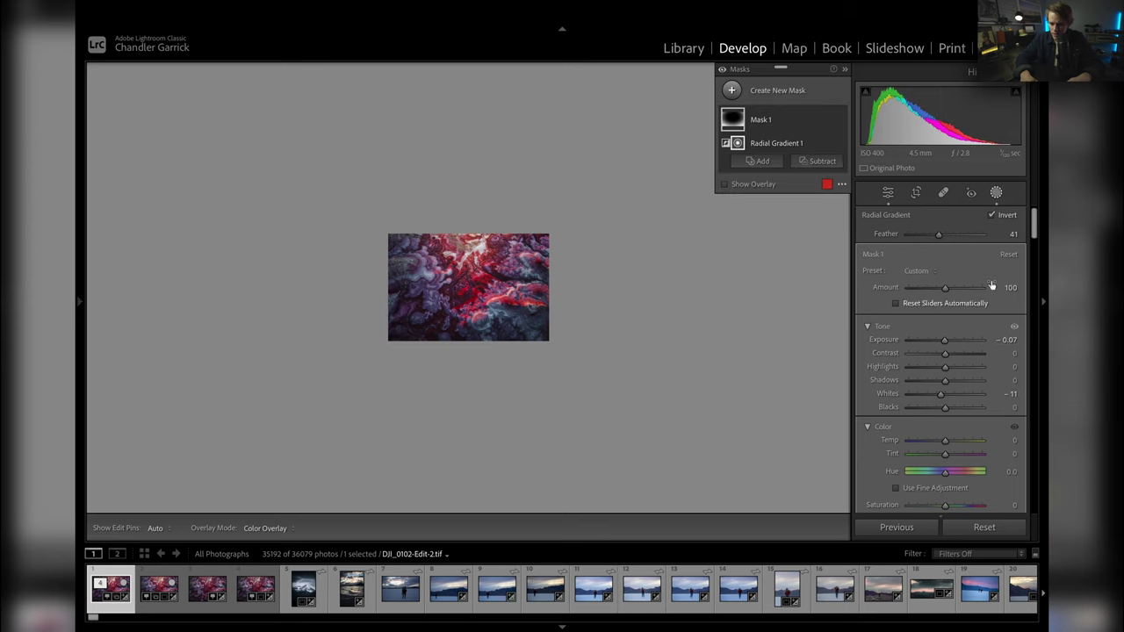
{"action": "left_click", "coordinate": [997, 193]}
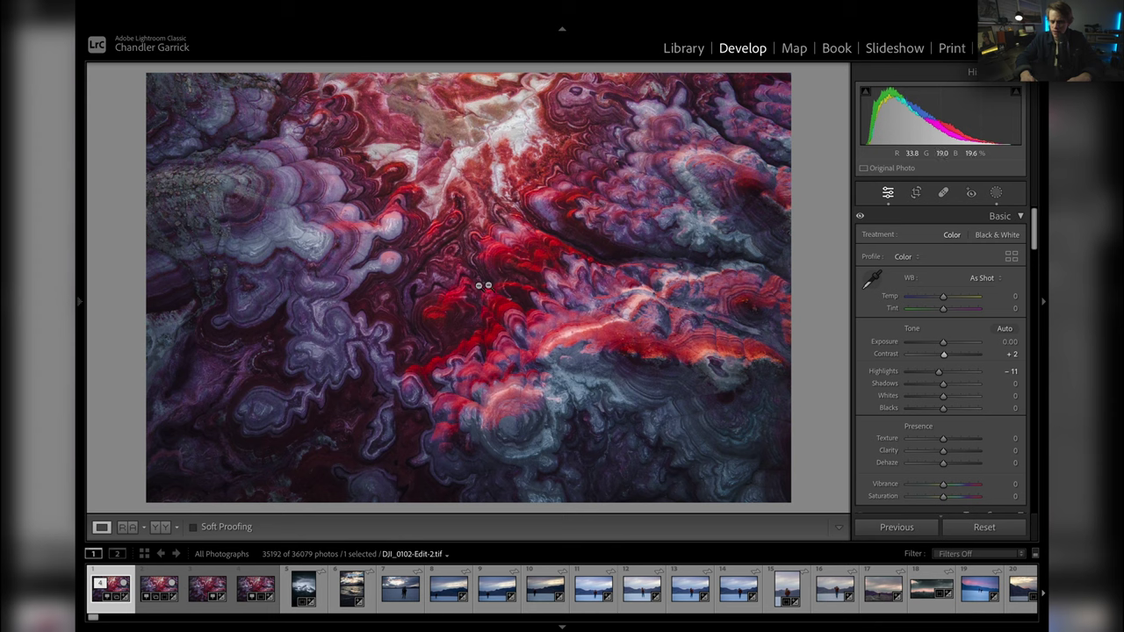
{"action": "scroll", "coordinate": [933, 452], "scroll_direction": "down", "scroll_amount": 5}
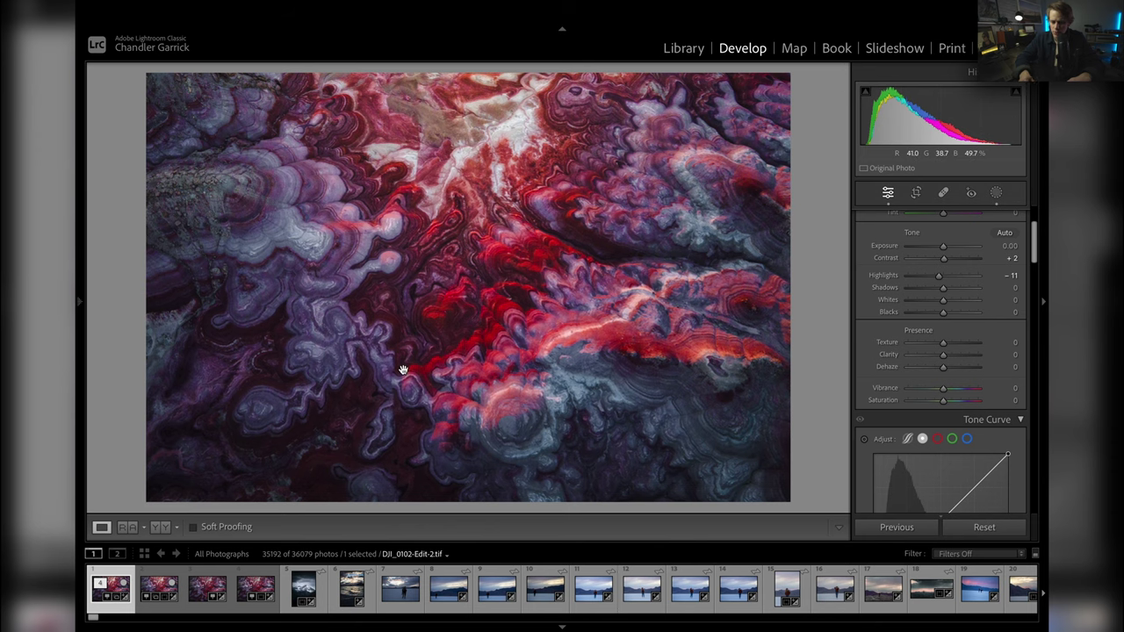
{"action": "left_click", "coordinate": [192, 527]}
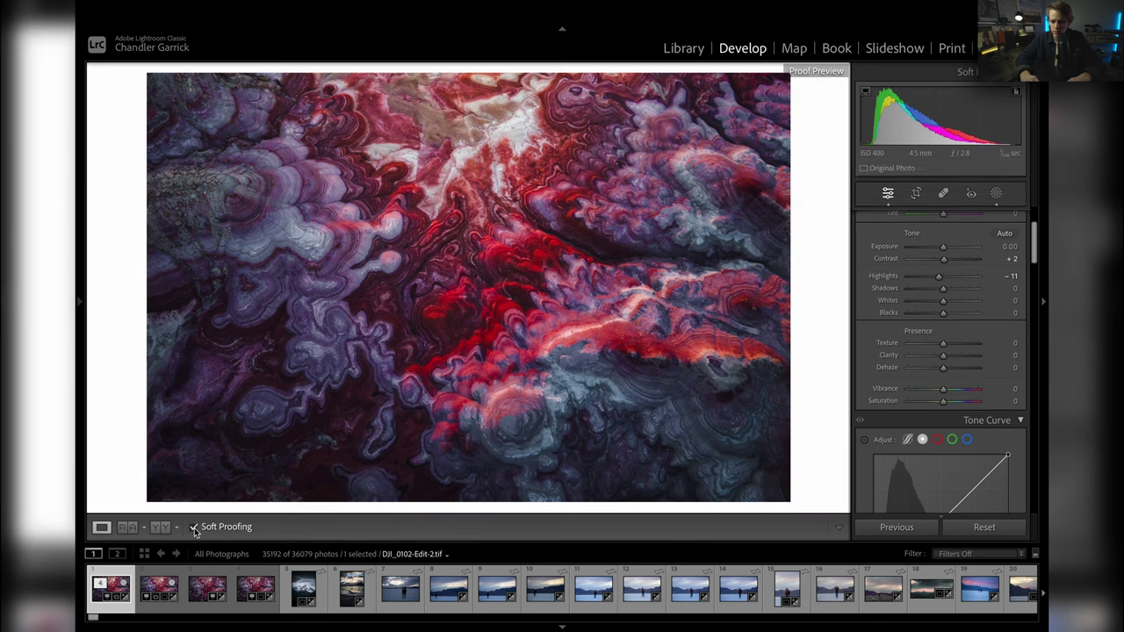
{"action": "left_click", "coordinate": [377, 354]}
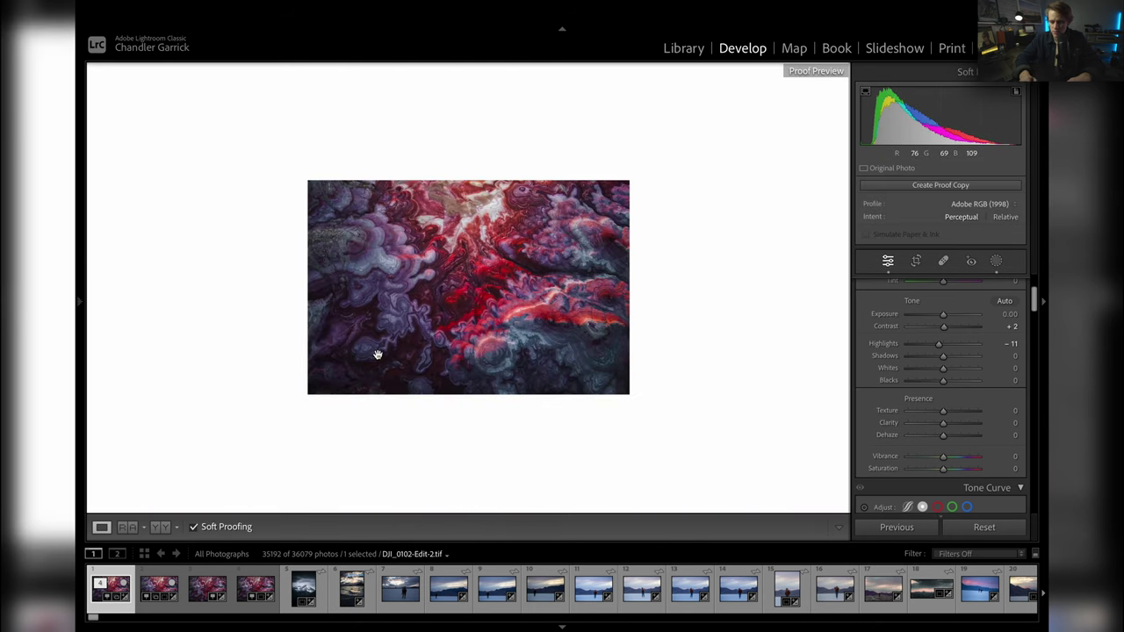
{"action": "left_click", "coordinate": [517, 340]}
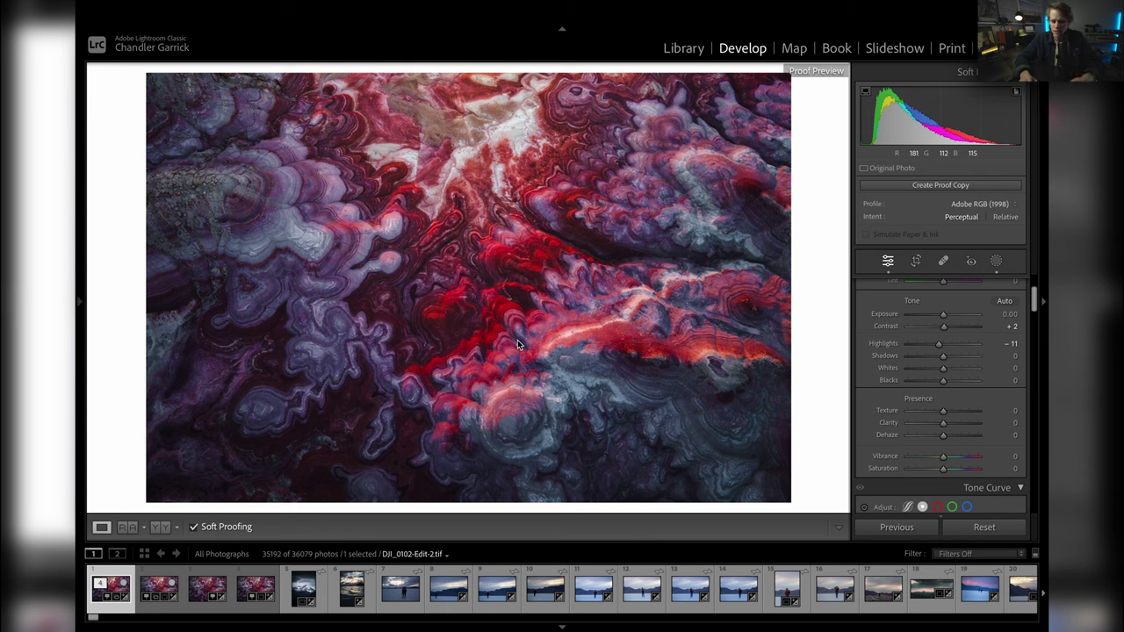
{"action": "left_click", "coordinate": [194, 527]}
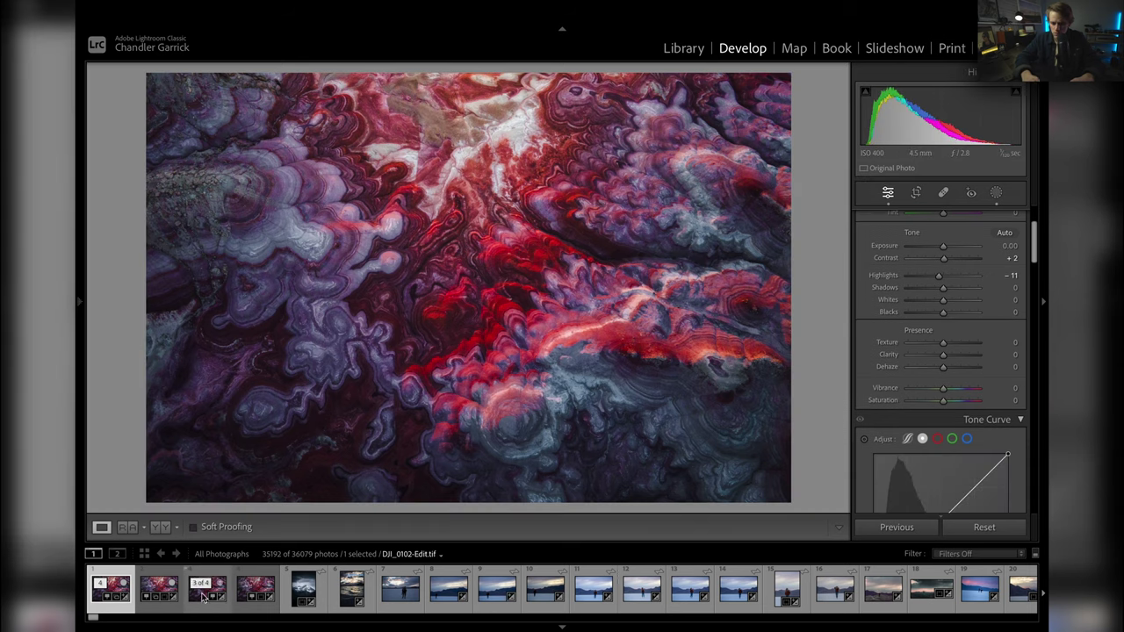
Raise the tone curve's black point to 5 and pull the shadow and upper points slightly down
{"action": "scroll", "coordinate": [938, 404], "scroll_direction": "down", "scroll_amount": 5}
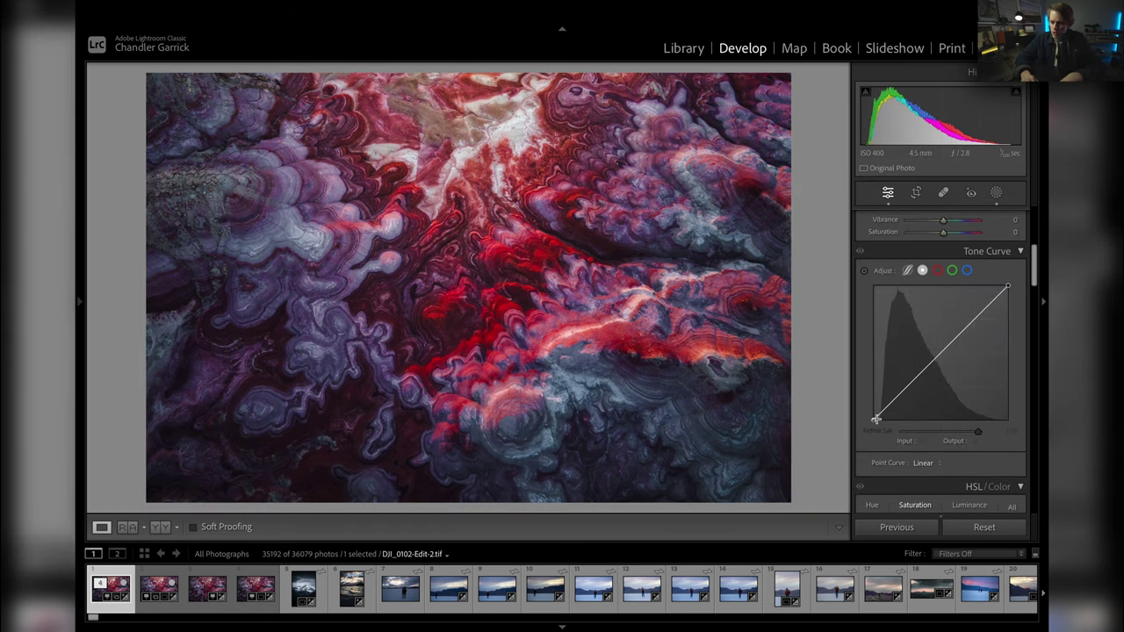
{"action": "left_click_drag", "start_coordinate": [877, 419], "coordinate": [874, 416]}
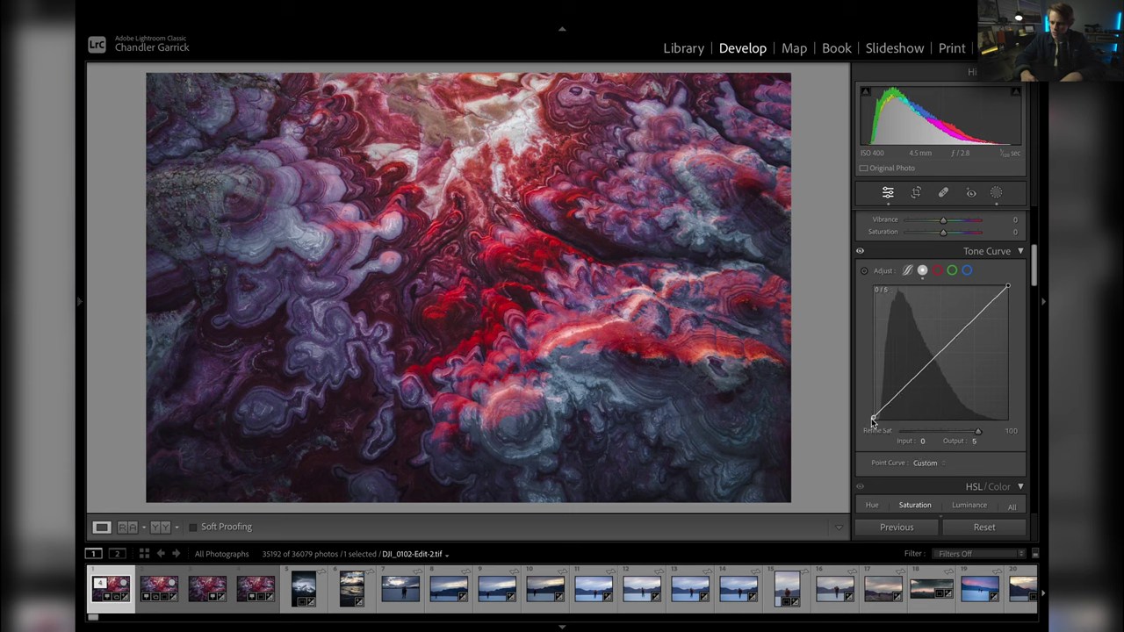
{"action": "left_click", "coordinate": [906, 389]}
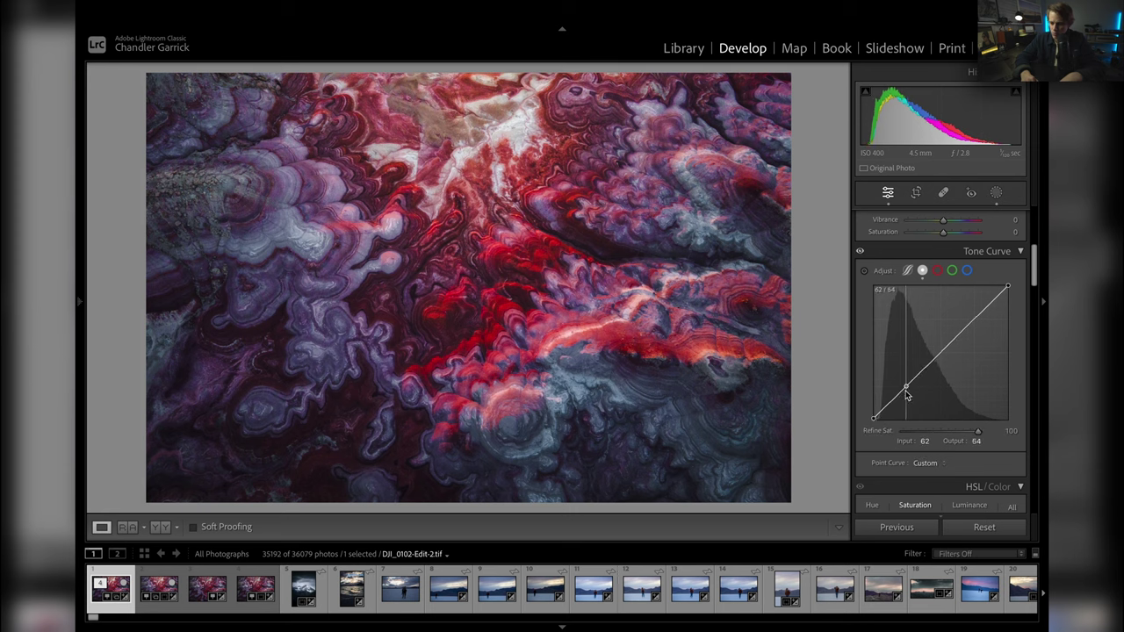
{"action": "left_click_drag", "start_coordinate": [908, 396], "coordinate": [907, 396]}
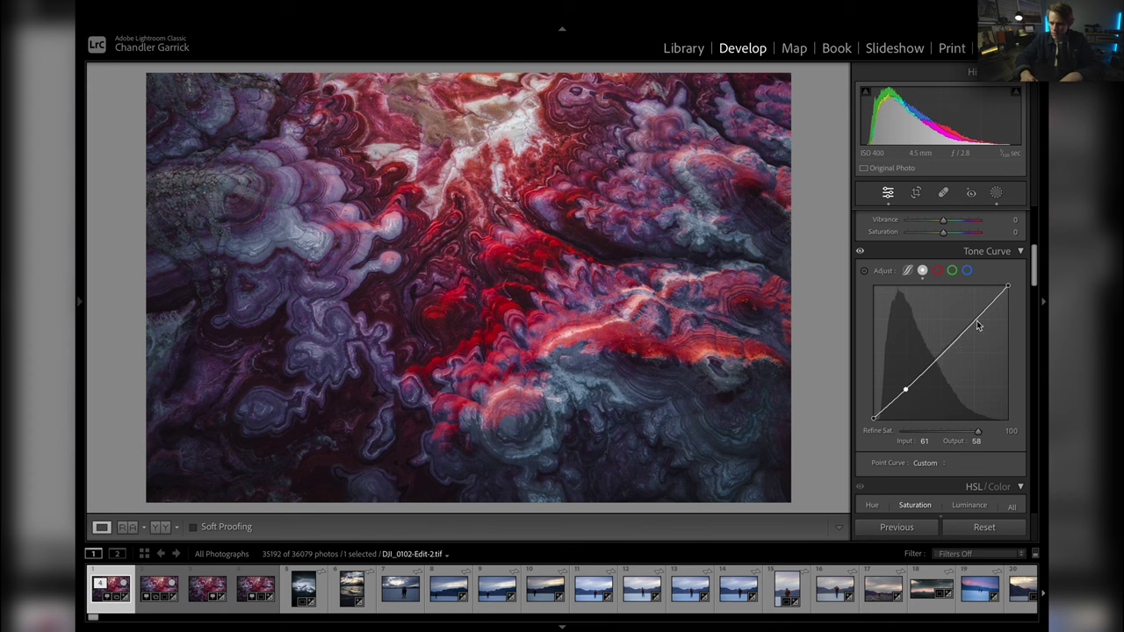
{"action": "left_click_drag", "start_coordinate": [977, 321], "coordinate": [956, 350]}
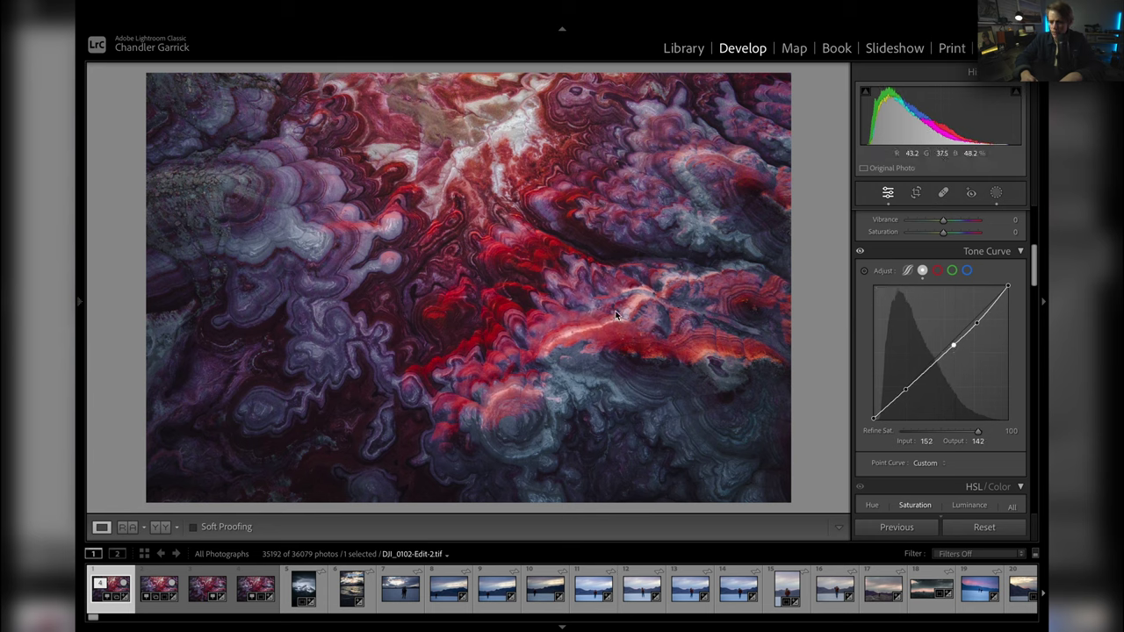
{"action": "key", "text": "backslash"}
{"action": "key", "text": "backslash"}
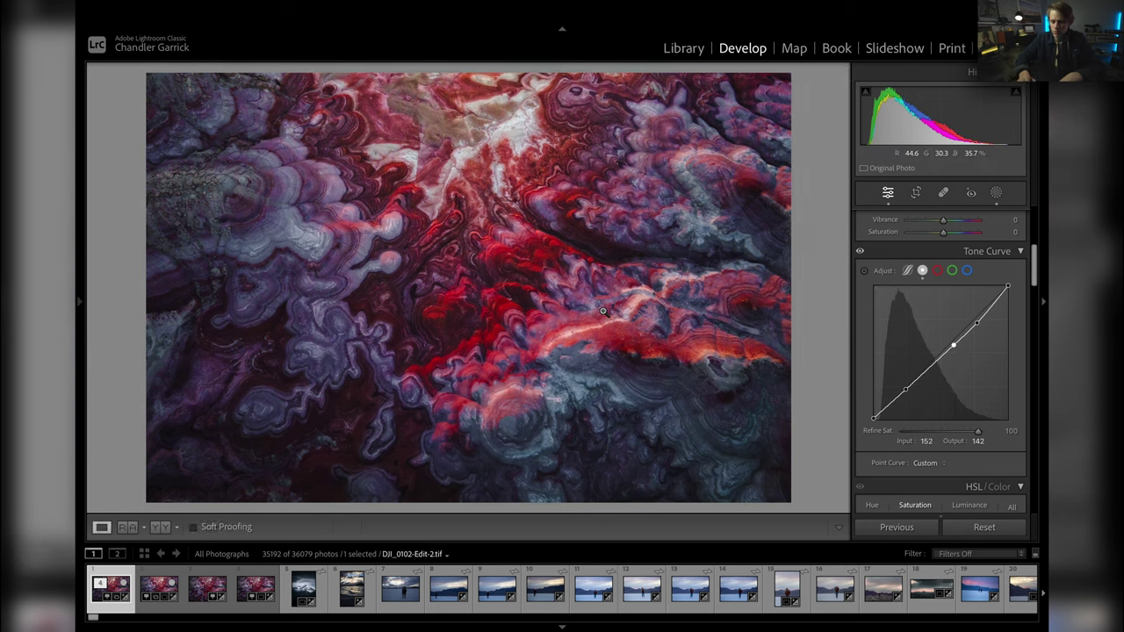